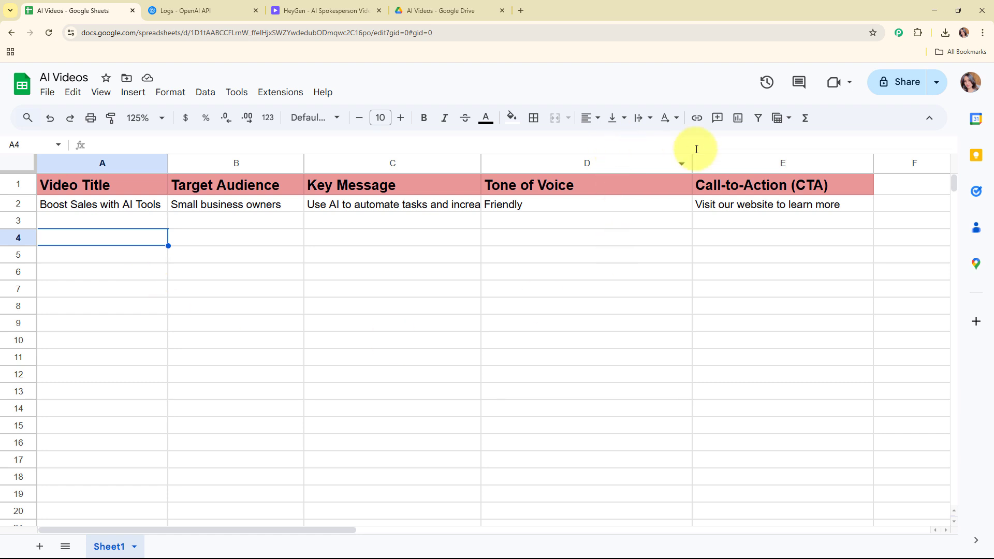
- Narrow the Tone of Voice column in the AI Videos spreadsheet and select cell A3
left_click_drag(692, 162, 624, 163)
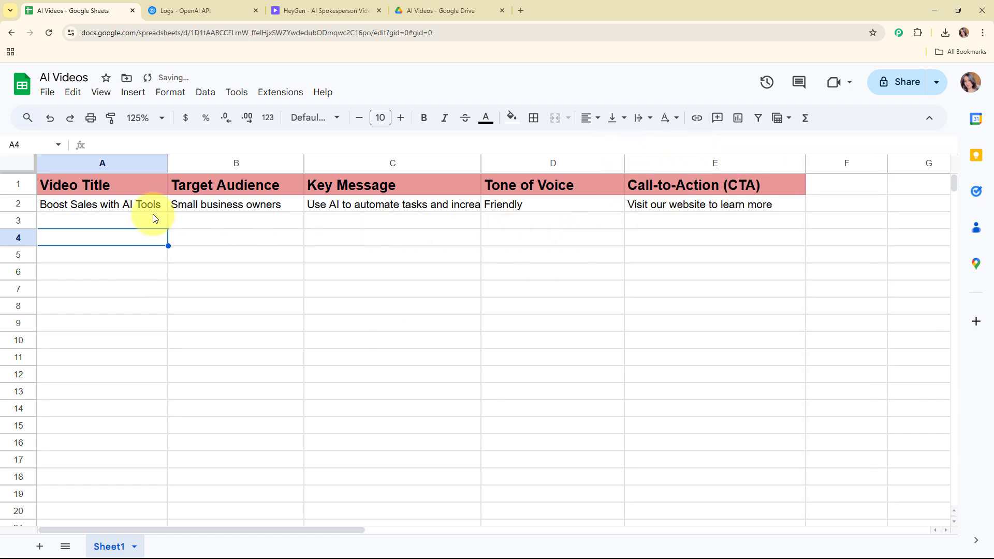
left_click(127, 223)
- Look over the OpenAI logs page, the HeyGen home page, the AI Videos spreadsheet and the AI Videos folder in Google Drive
left_click(163, 4)
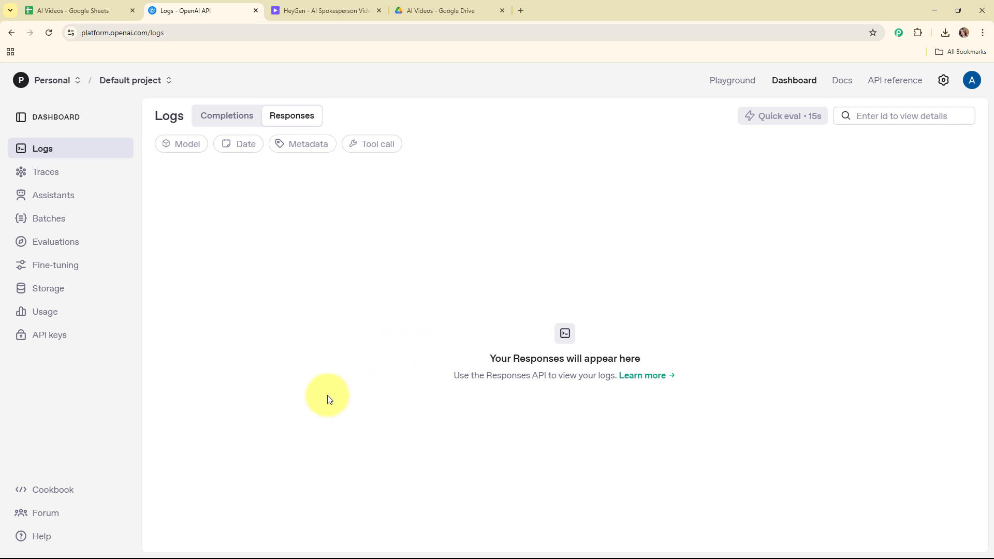
left_click(308, 5)
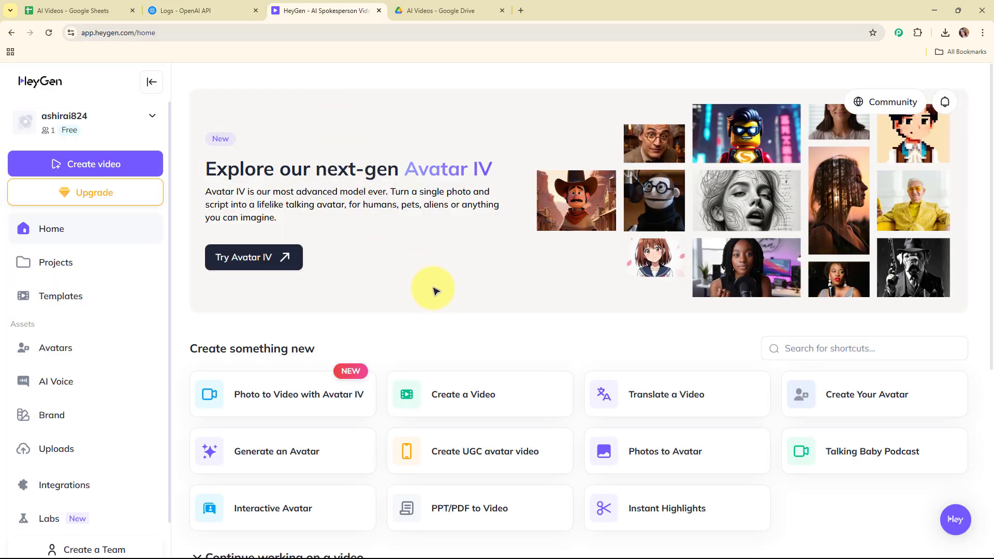
scroll(440, 290, "down", 3)
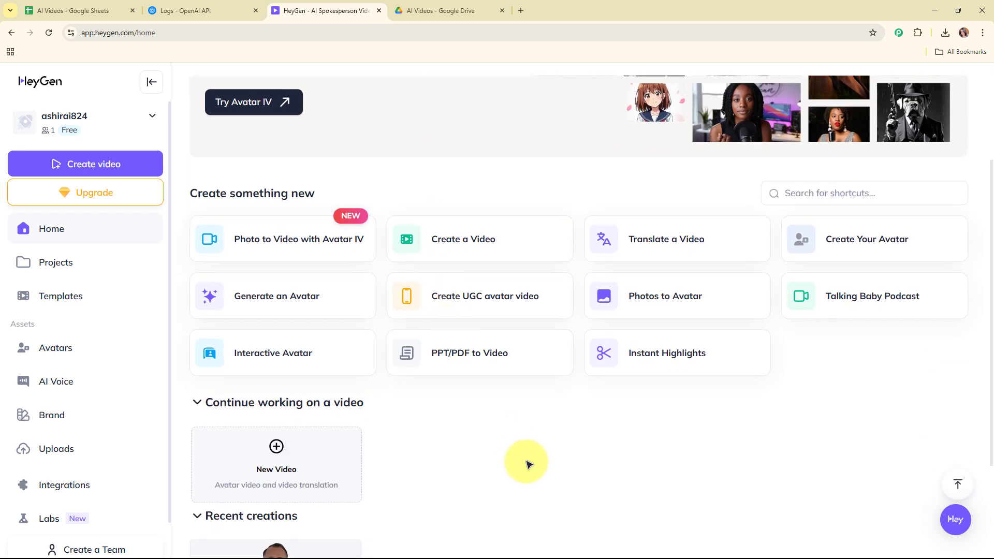
scroll(526, 459, "up", 2)
scroll(528, 466, "up", 1)
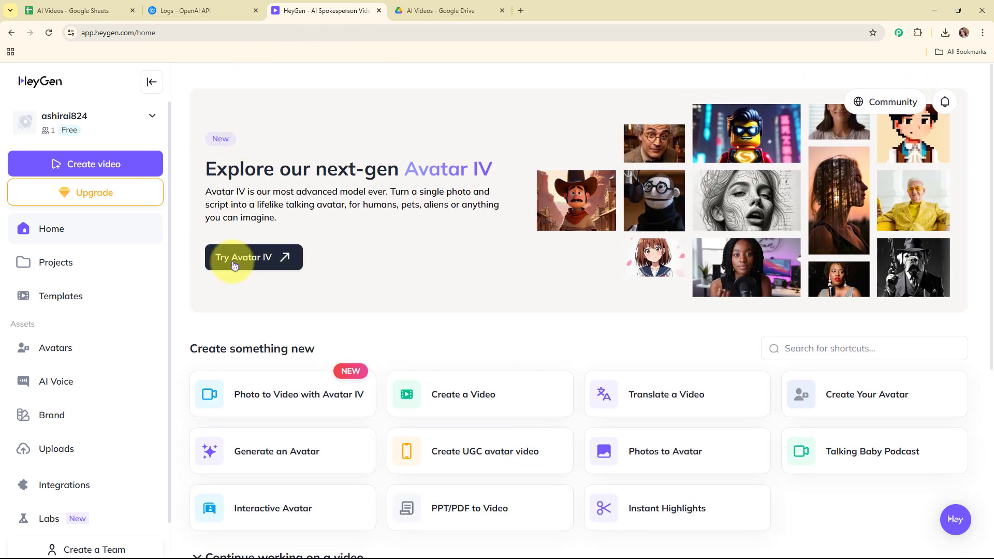
left_click(456, 6)
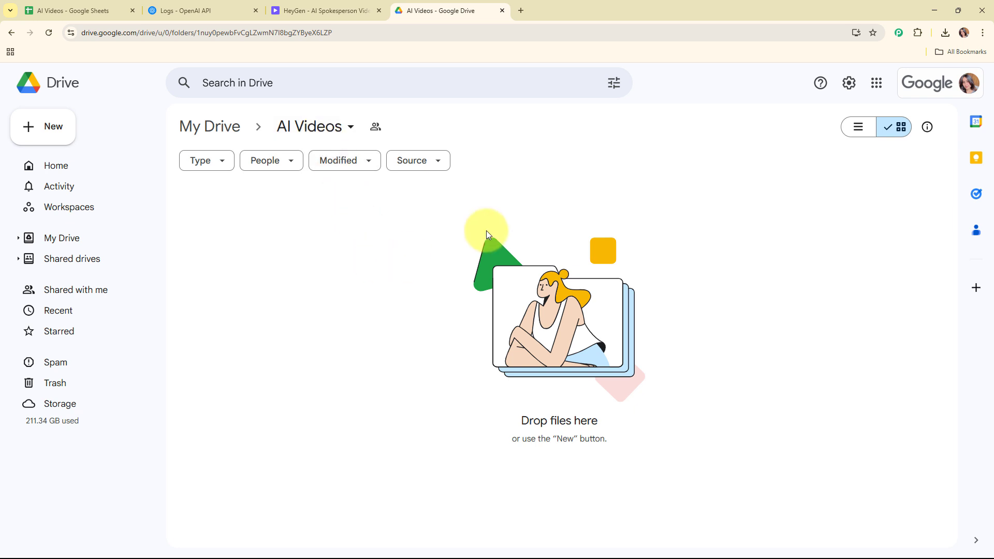
left_click(62, 17)
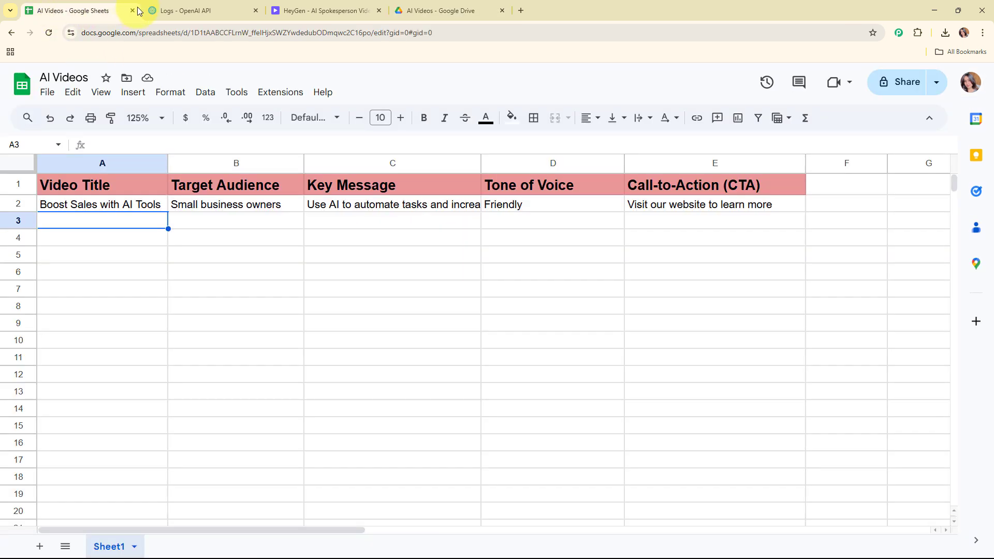
left_click(178, 7)
left_click(339, 7)
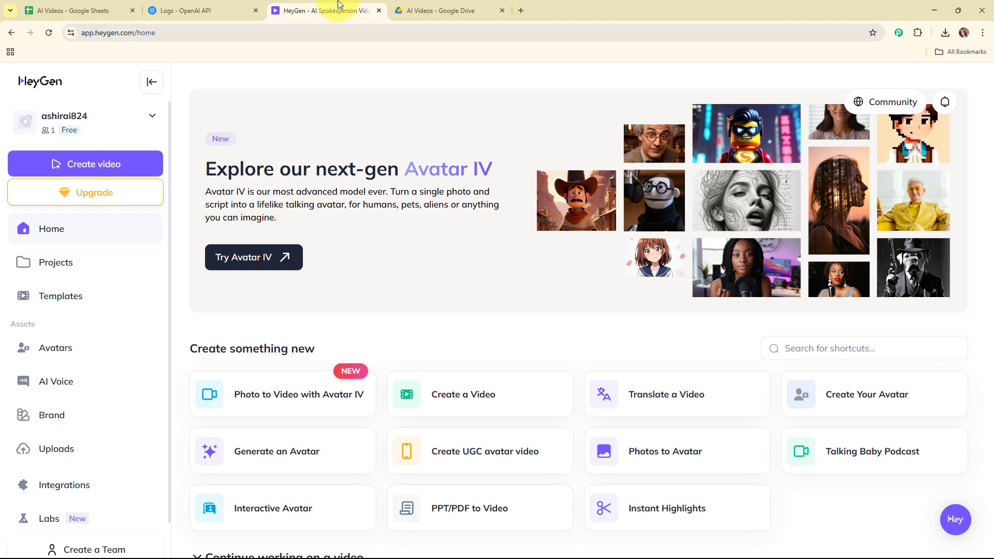
left_click(443, 6)
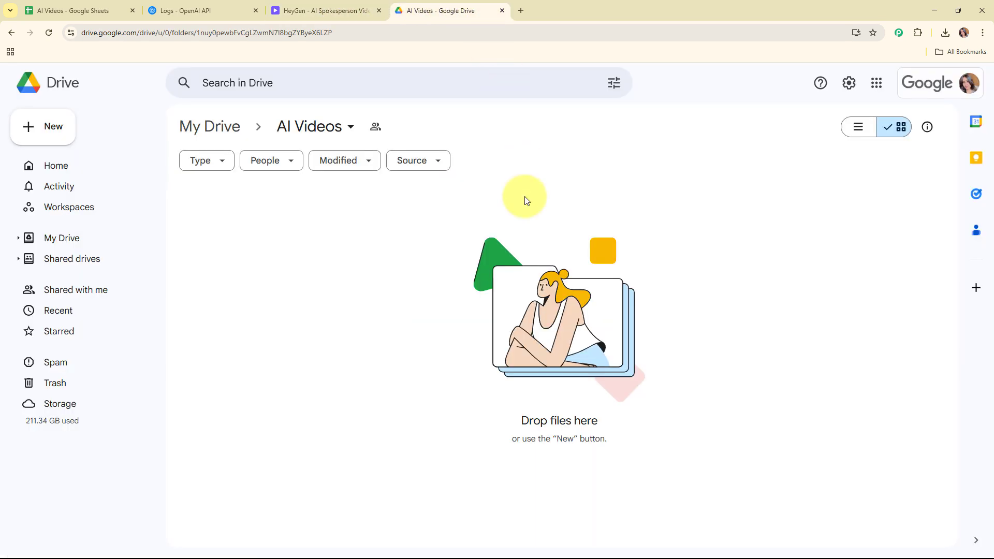
- Open pabbly.com/connect in a new browser tab and sign in to the Pabbly account
left_click(521, 10)
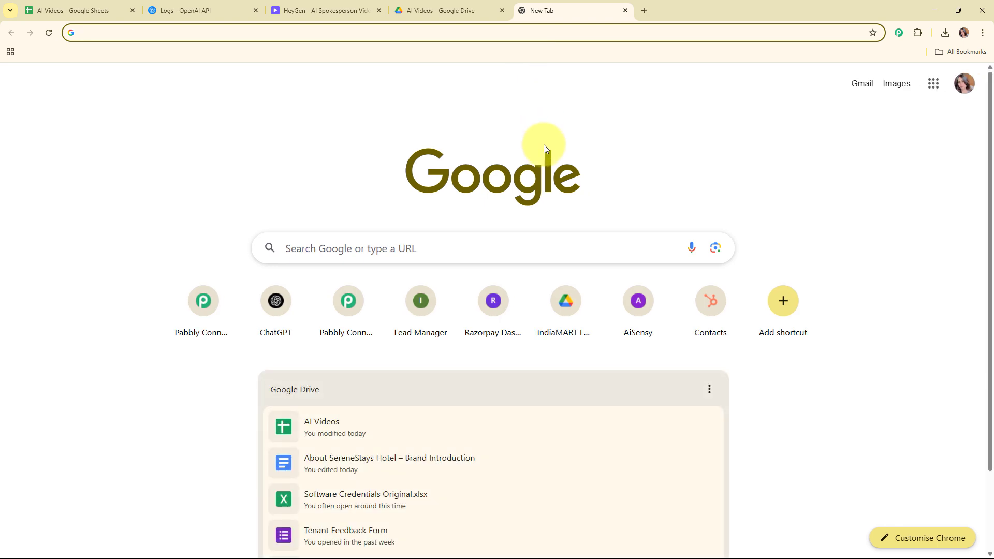
type("pabbly.com/connect/")
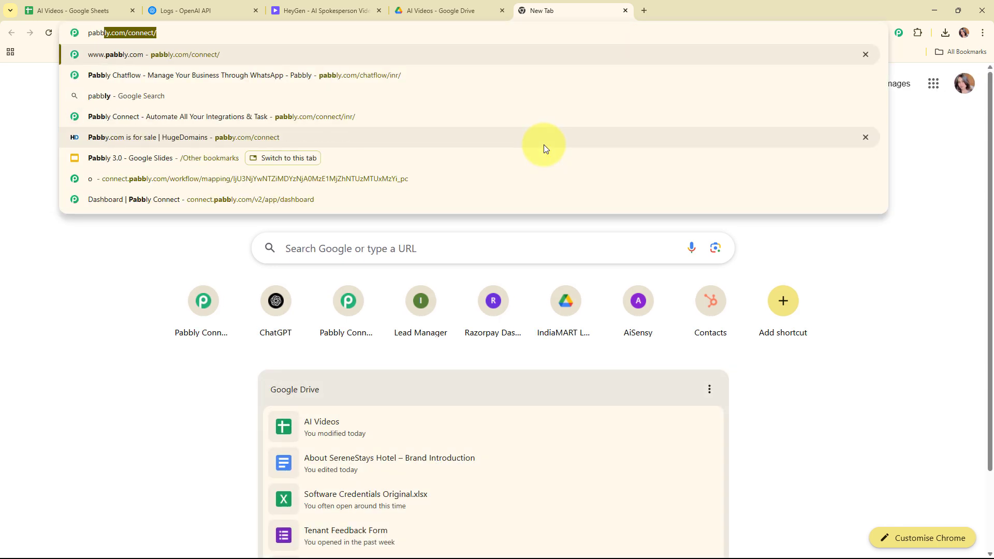
key("Return")
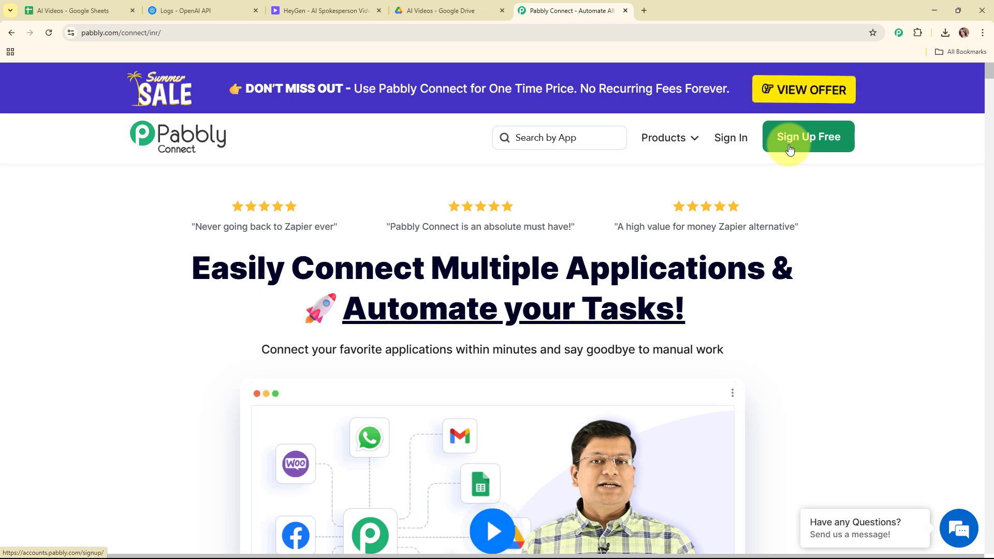
left_click(718, 147)
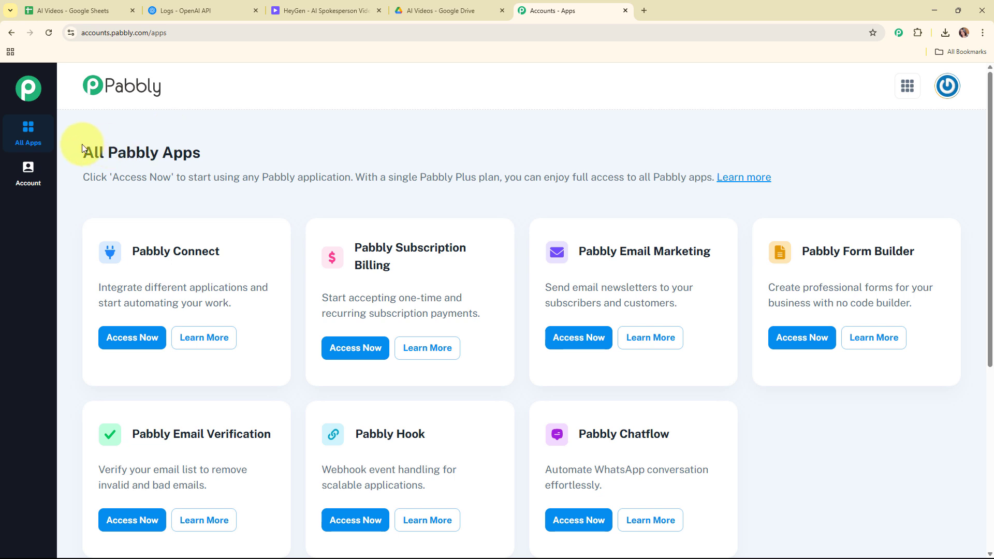
- Access the Pabbly Connect application from the All Pabbly Apps page
left_click_drag(82, 148, 411, 156)
left_click(418, 156)
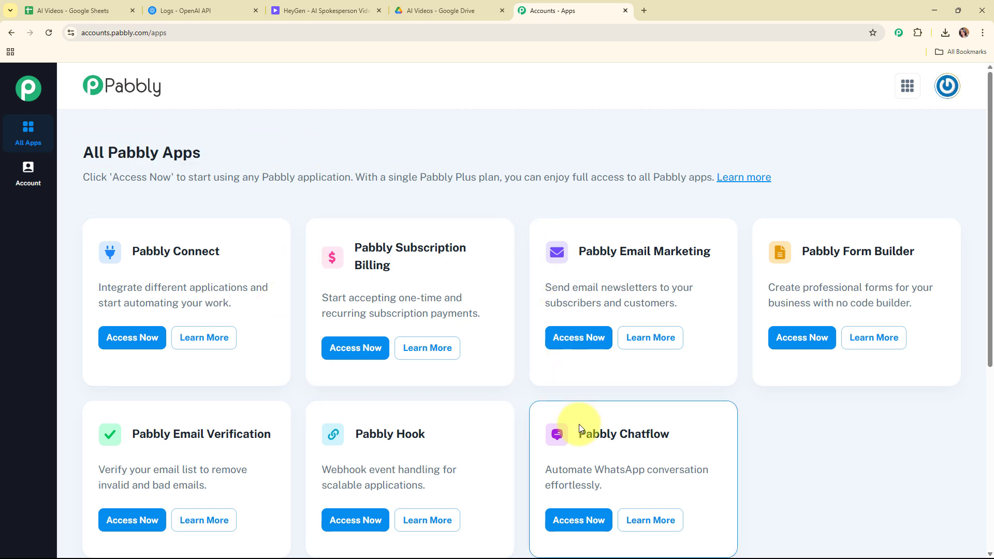
left_click(130, 341)
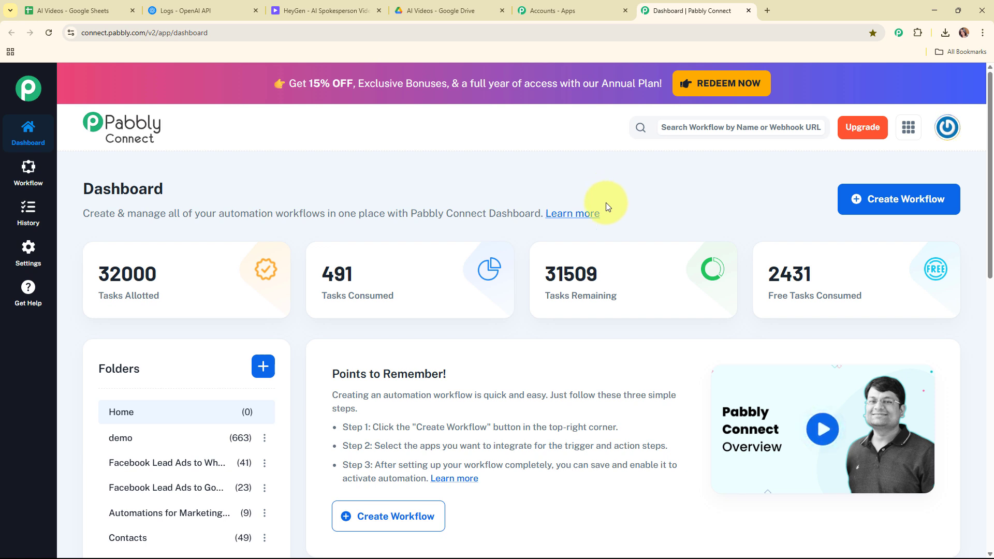
- Start a new workflow named "Generate AI Videos from Text Using HeyGen" and choose Automations as its folder
left_click(898, 209)
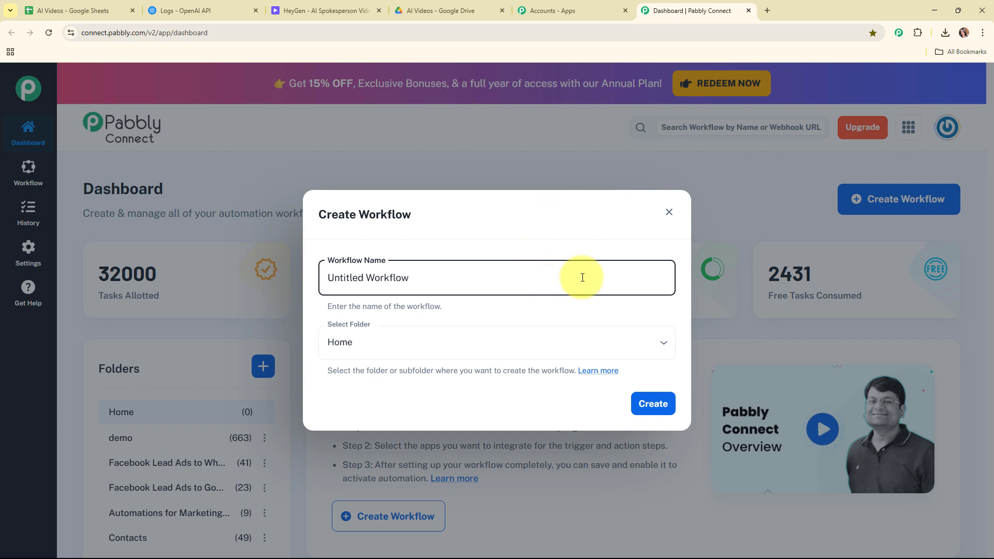
left_click_drag(493, 281, 282, 281)
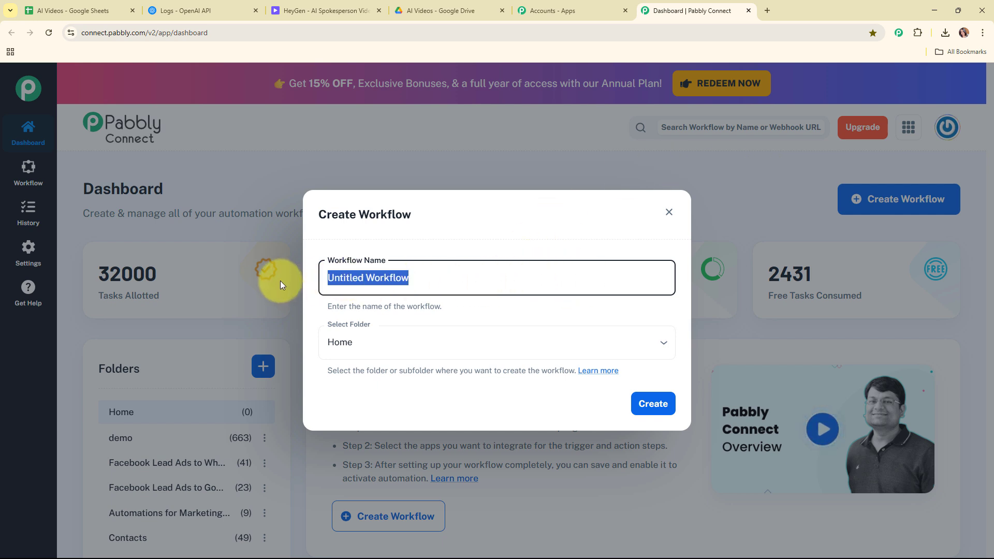
type("Generate AI Videos from Text Using HeyGen")
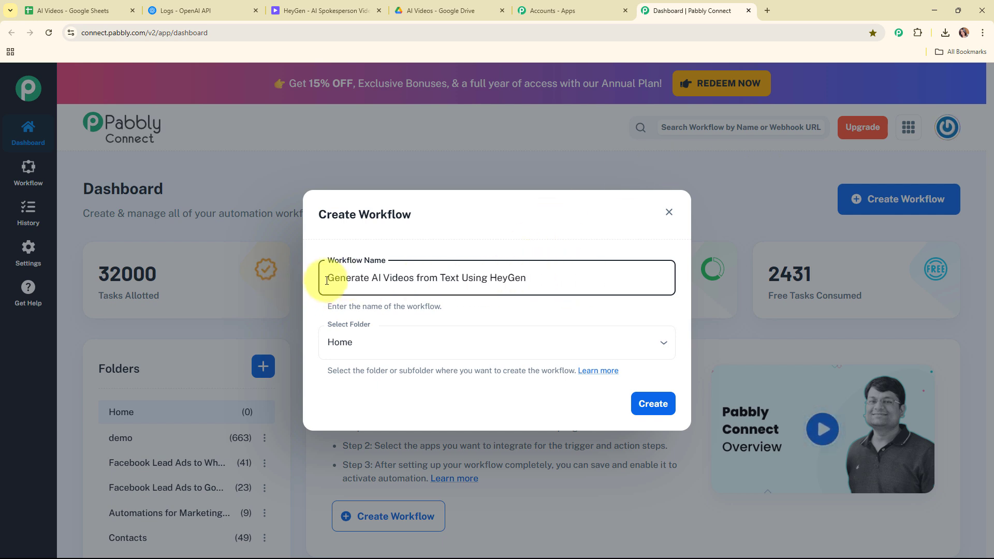
left_click_drag(325, 278, 590, 274)
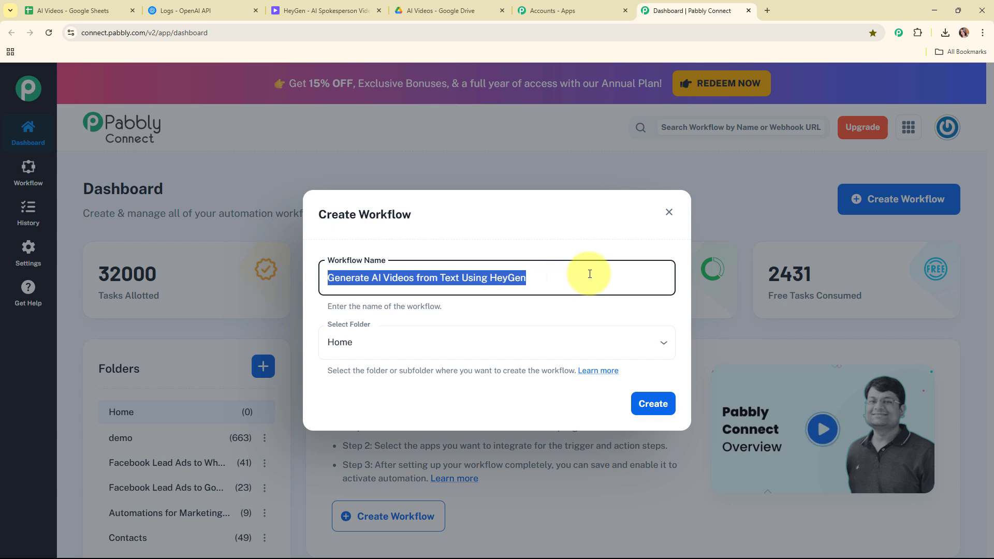
left_click(591, 313)
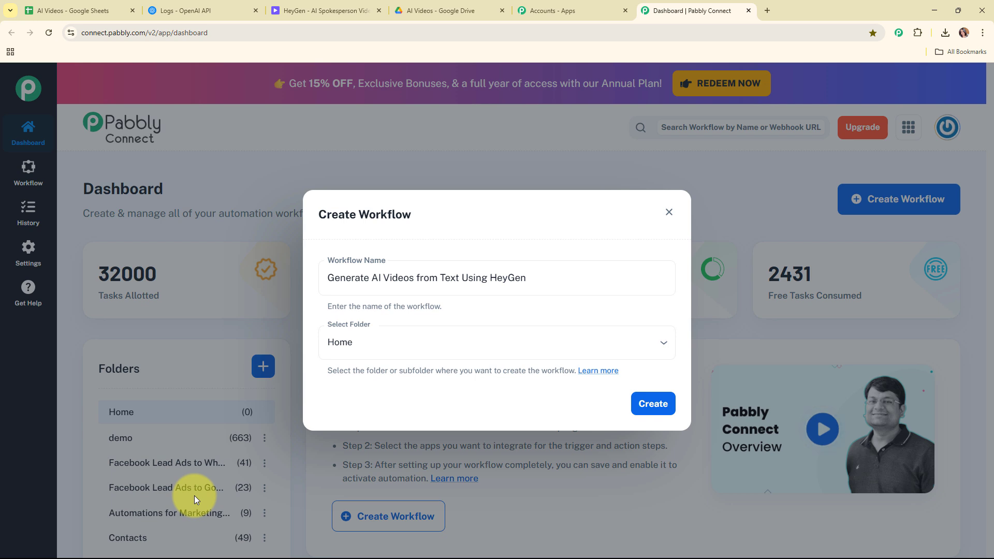
left_click(406, 342)
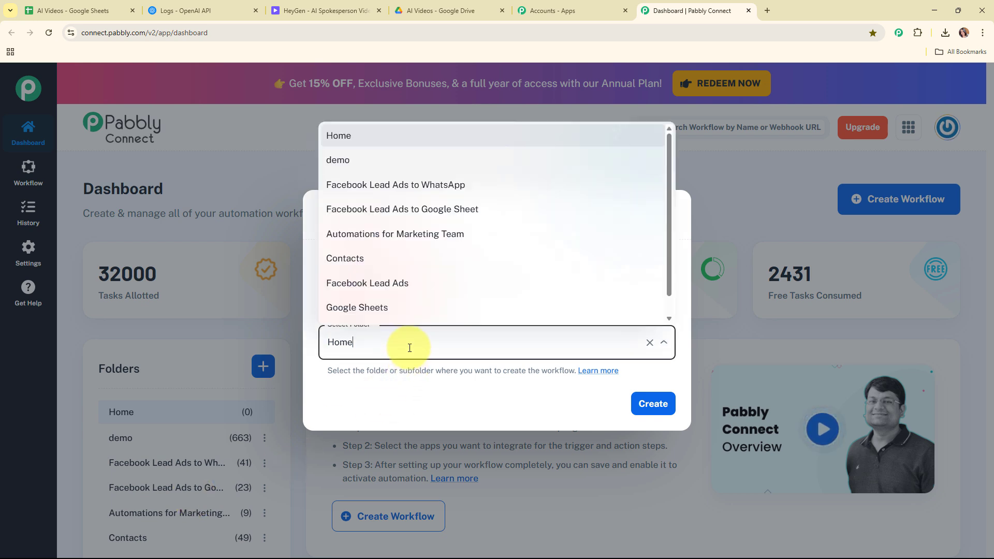
scroll(412, 311, "down", 1)
left_click(411, 313)
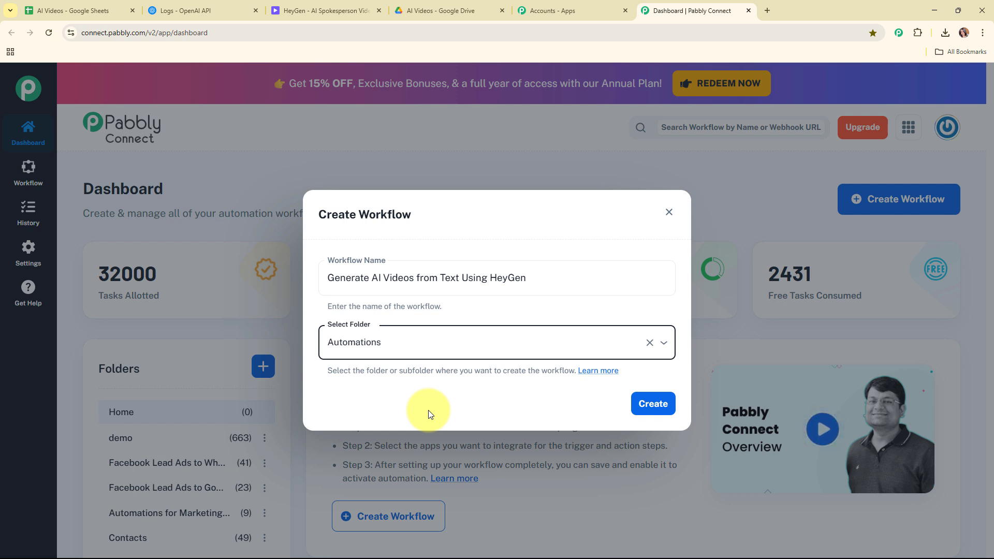
- Read through the Pabbly help guide on folders and close it
left_click(601, 371)
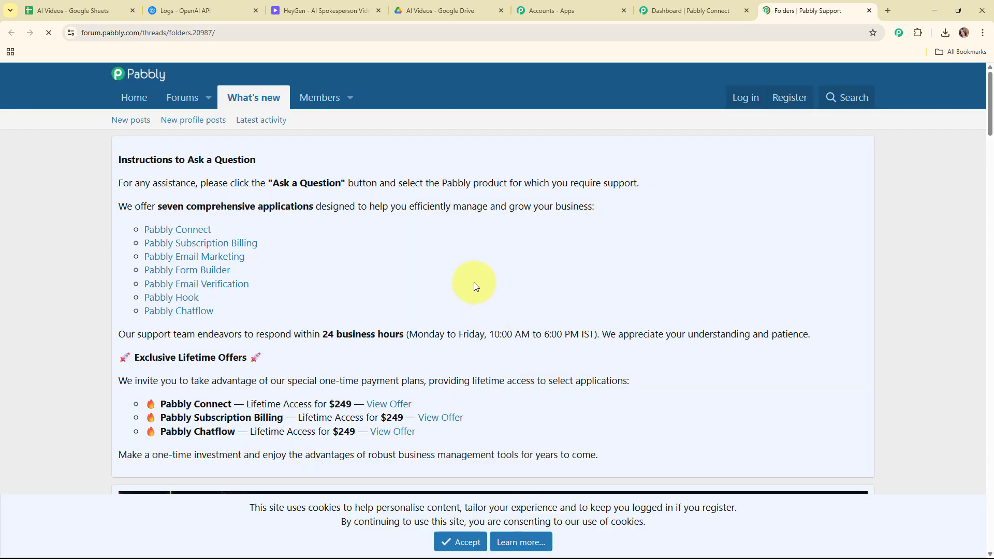
scroll(601, 373, "down", 3)
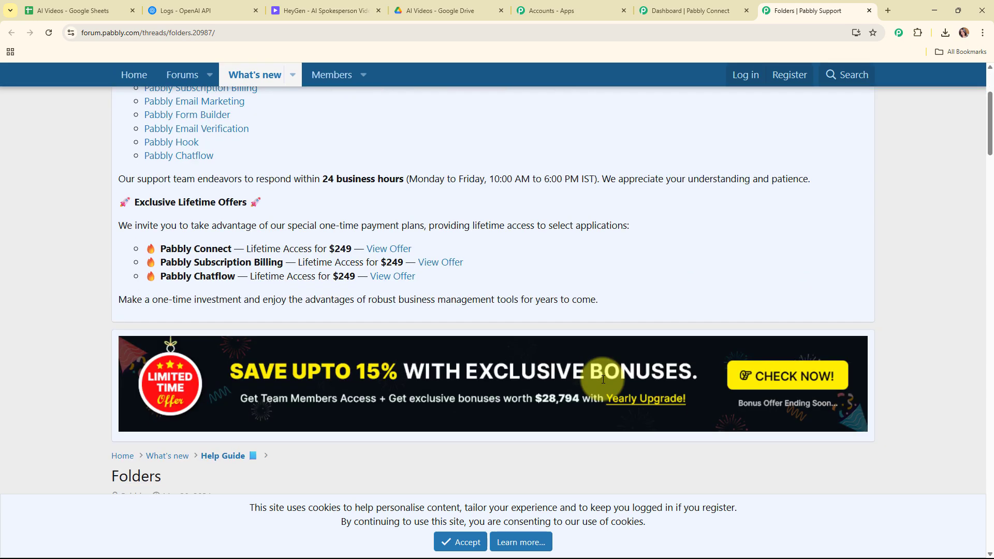
scroll(603, 380, "down", 13)
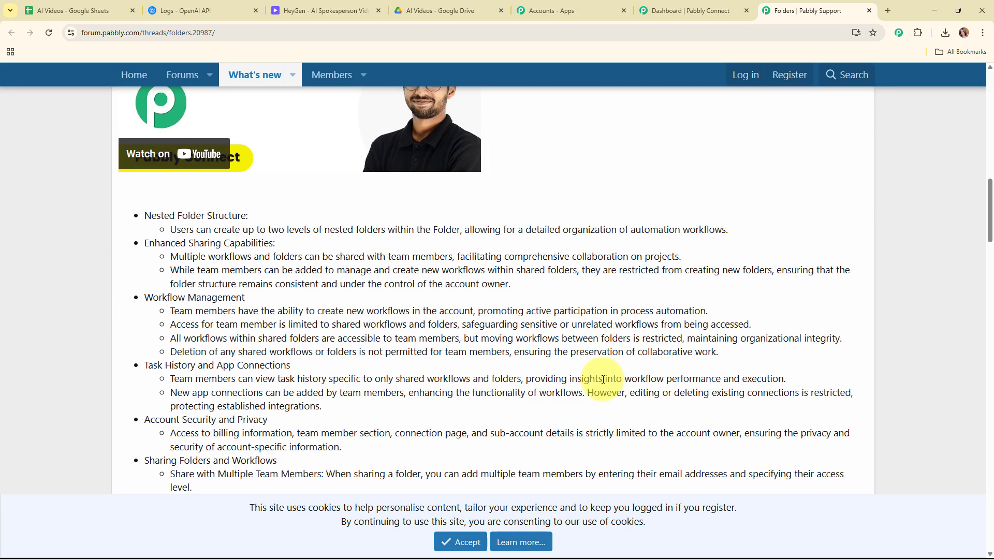
scroll(603, 379, "down", 12)
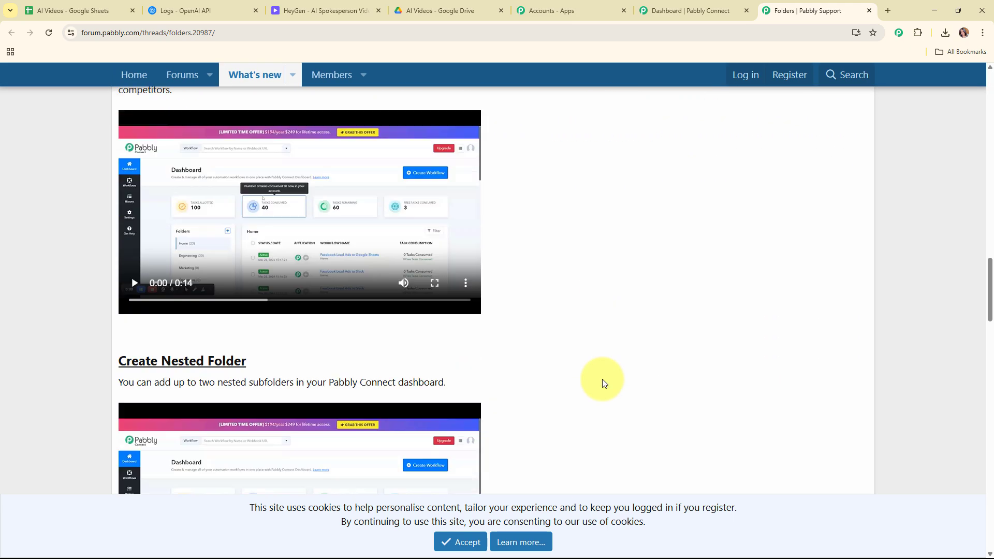
scroll(604, 384, "down", 1)
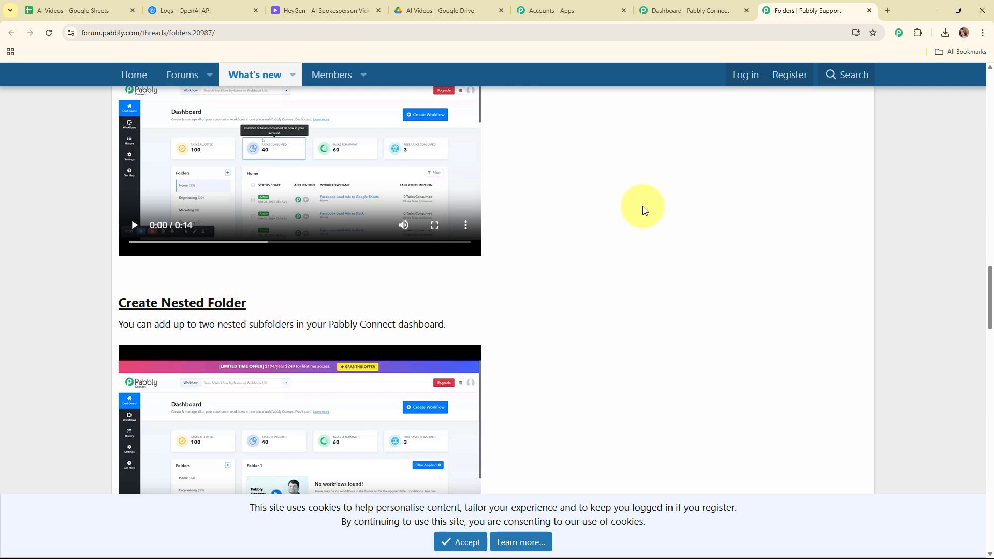
left_click(870, 10)
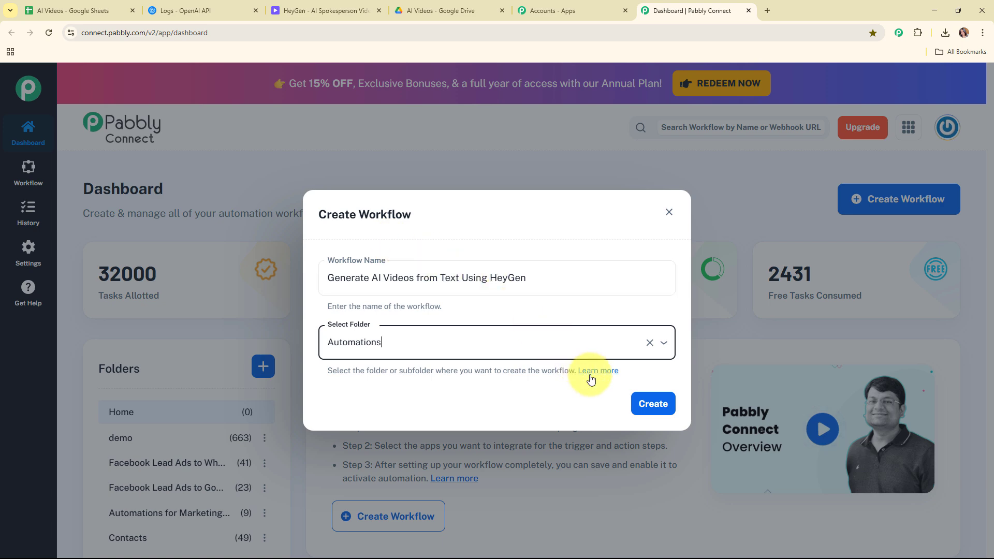
- Create the workflow with the entered name and folder, and collapse its trigger block
left_click(650, 404)
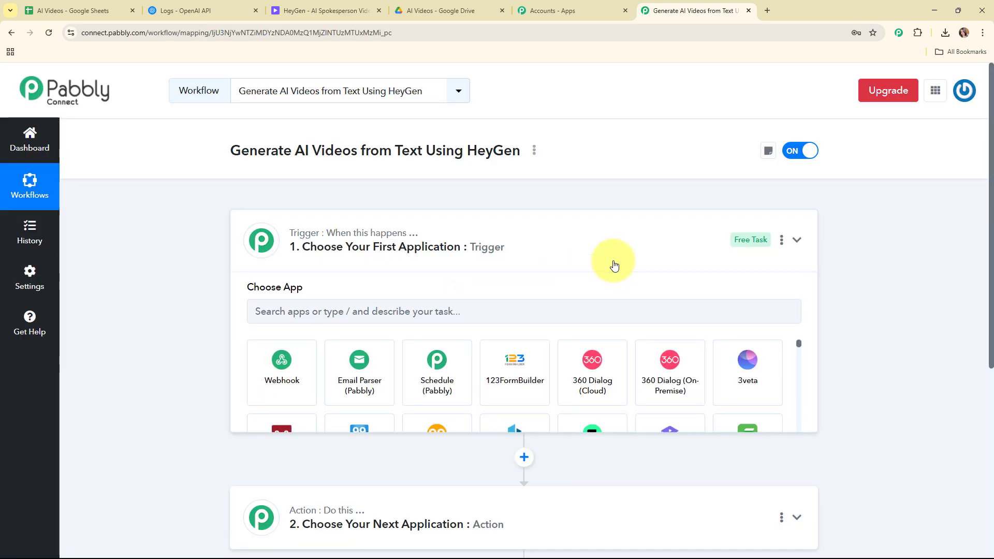
left_click(615, 266)
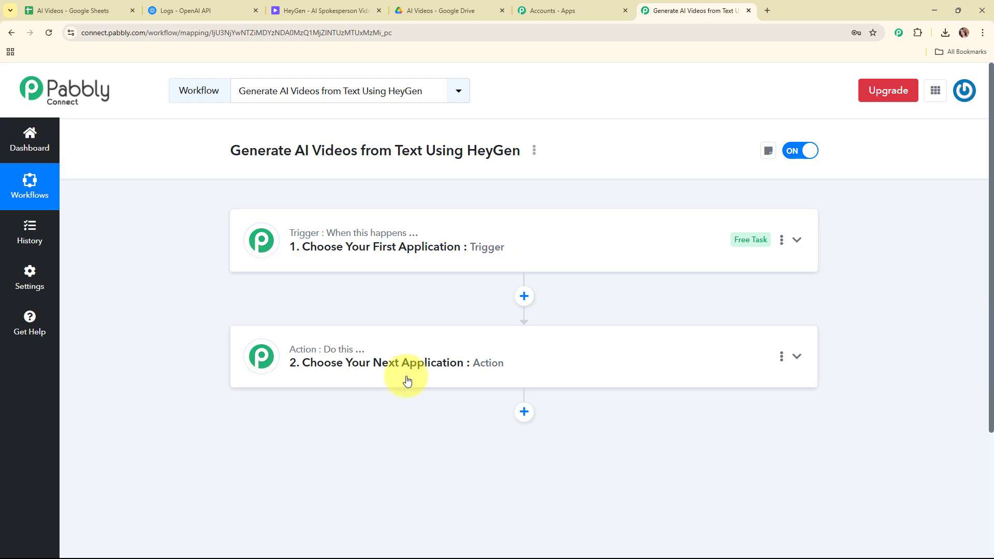
- Set the workflow's trigger app to Google Sheets with the trigger event New or Updated Spreadsheet Row
left_click(663, 247)
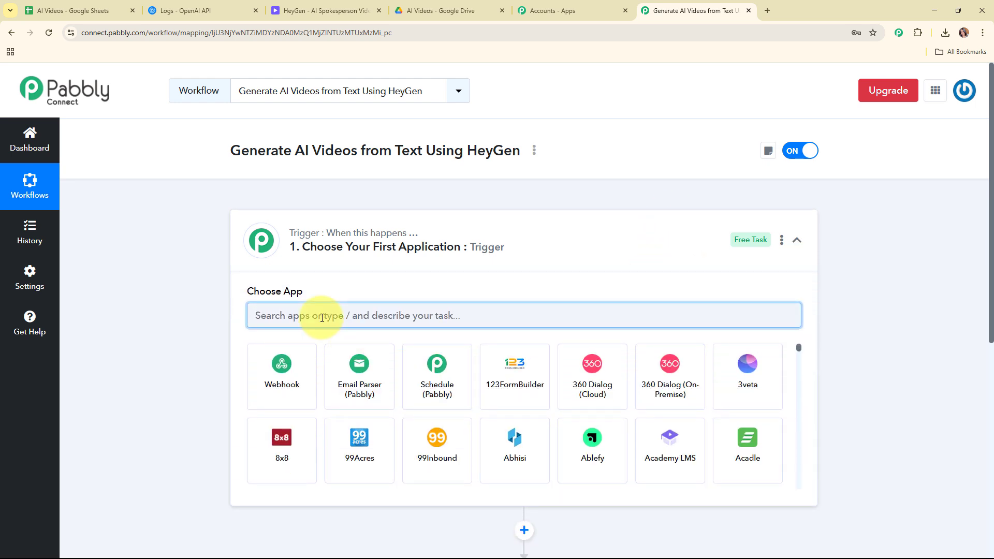
type("goo")
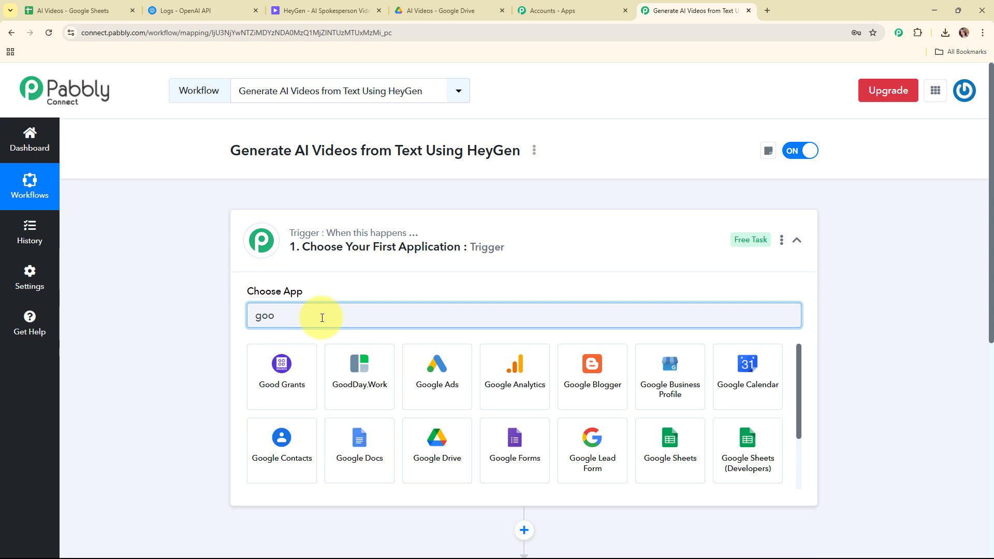
left_click(661, 466)
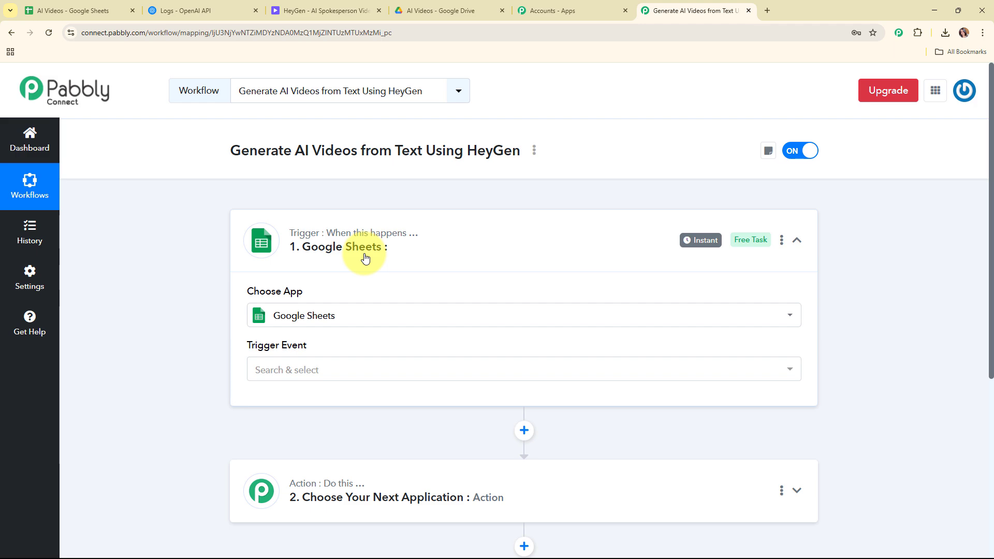
left_click(388, 369)
left_click(401, 448)
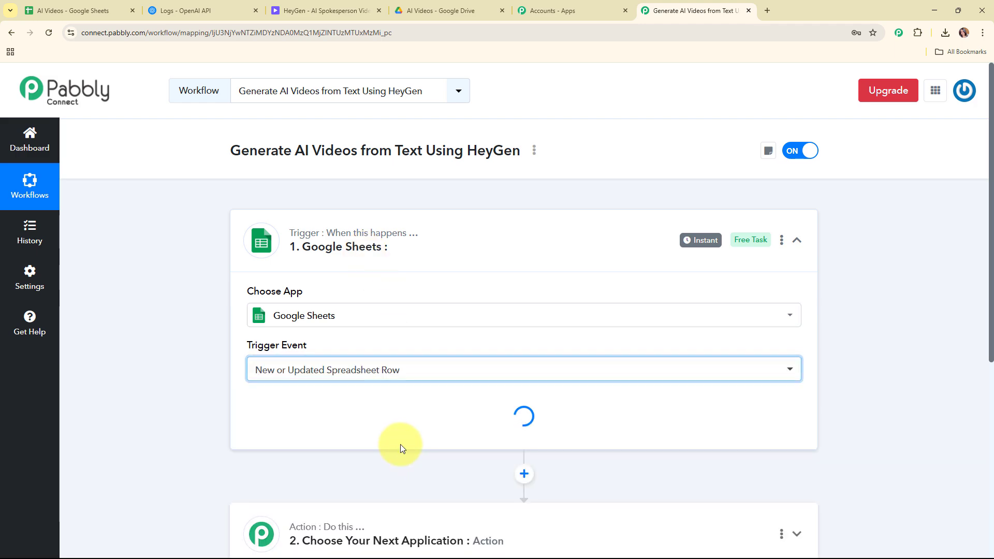
scroll(825, 392, "down", 1)
scroll(825, 393, "down", 3)
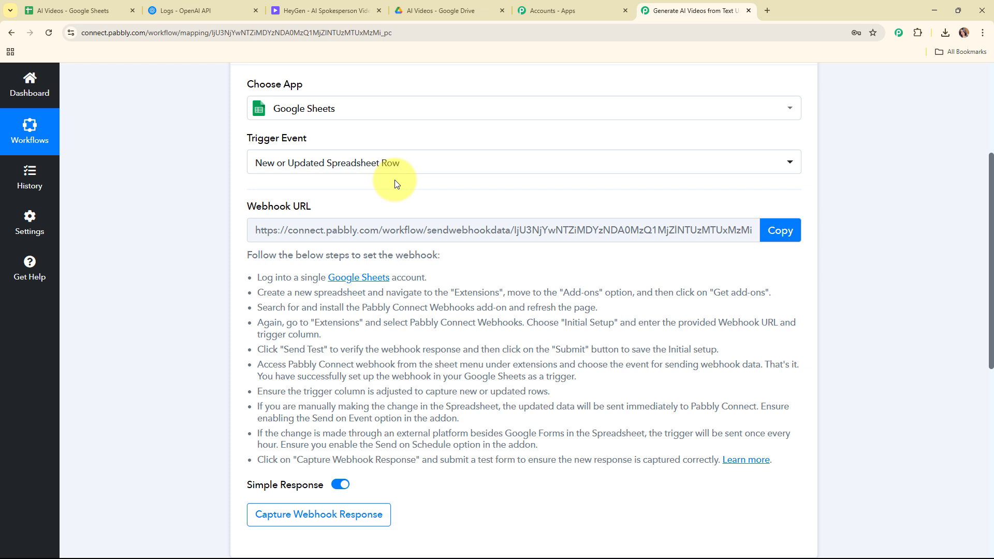
- Review the Google Sheets trigger's webhook setup instructions and copy its webhook URL
left_click_drag(227, 137, 308, 139)
scroll(410, 192, "down", 1)
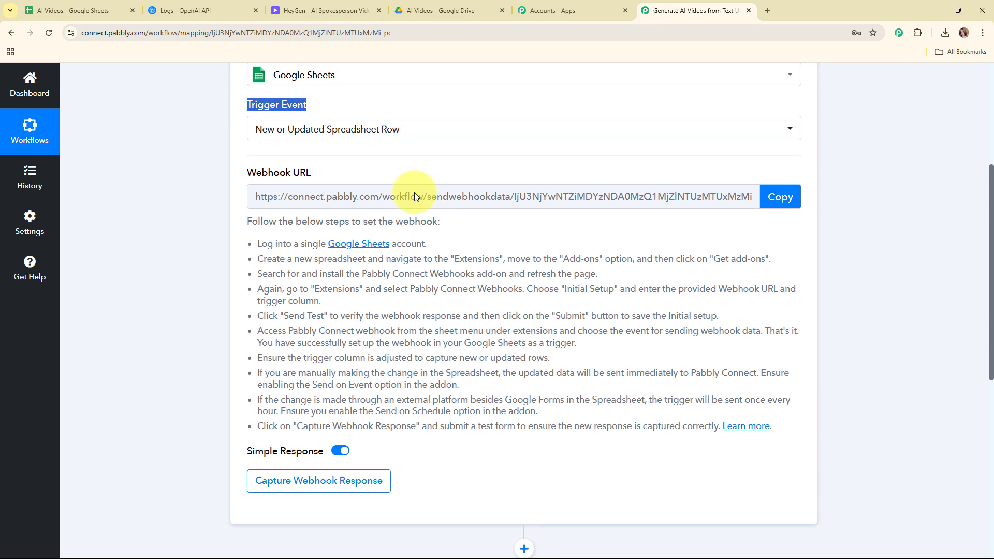
left_click_drag(244, 154, 383, 156)
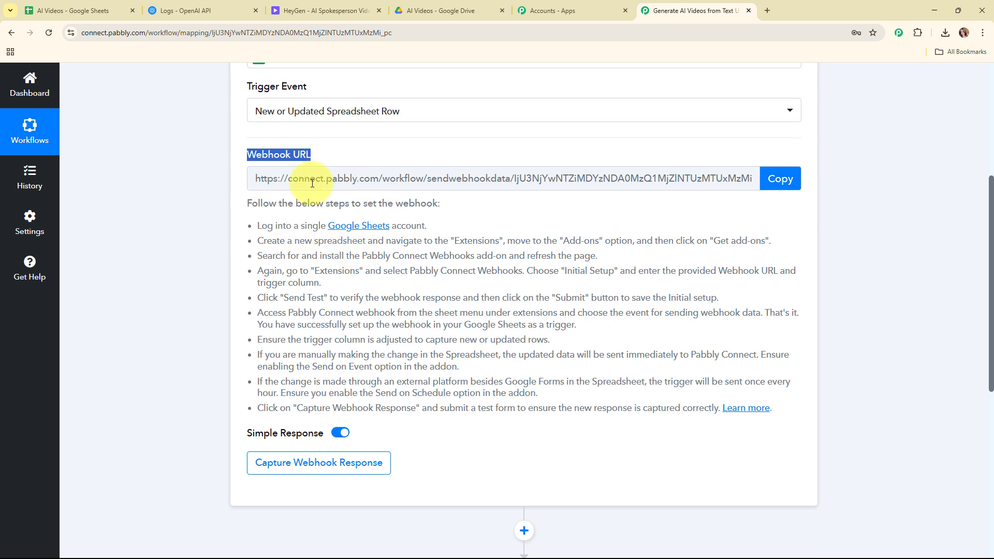
left_click(506, 207)
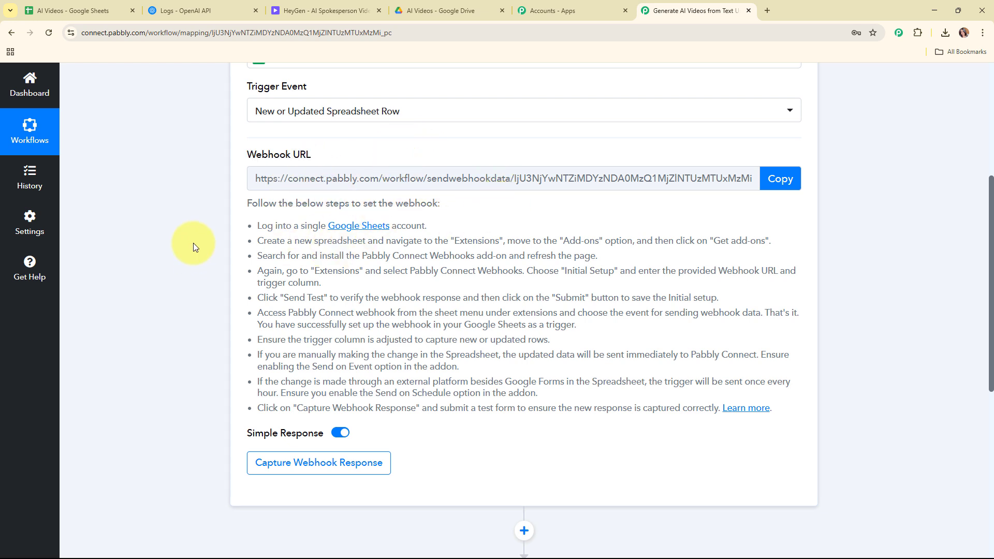
left_click_drag(253, 222, 716, 392)
scroll(704, 373, "down", 1)
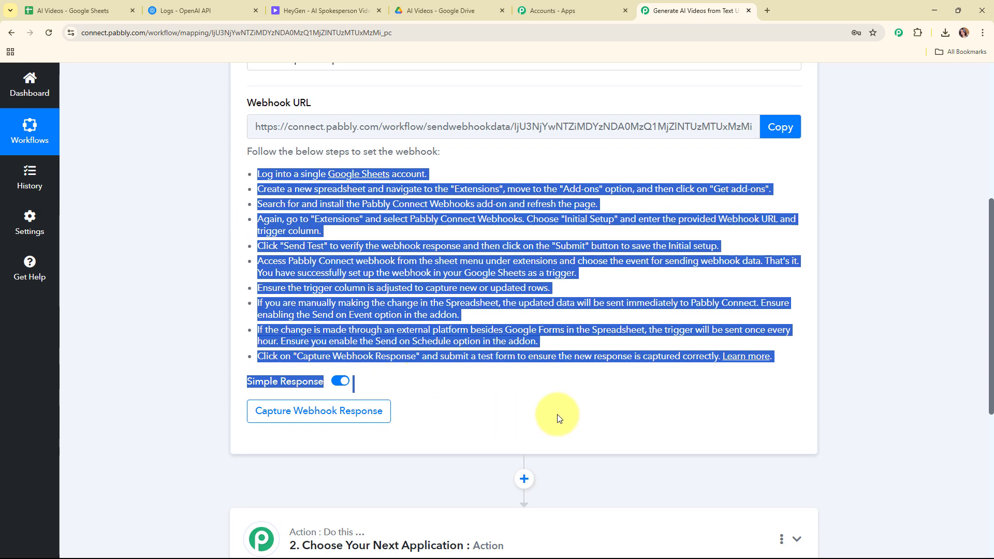
left_click(777, 135)
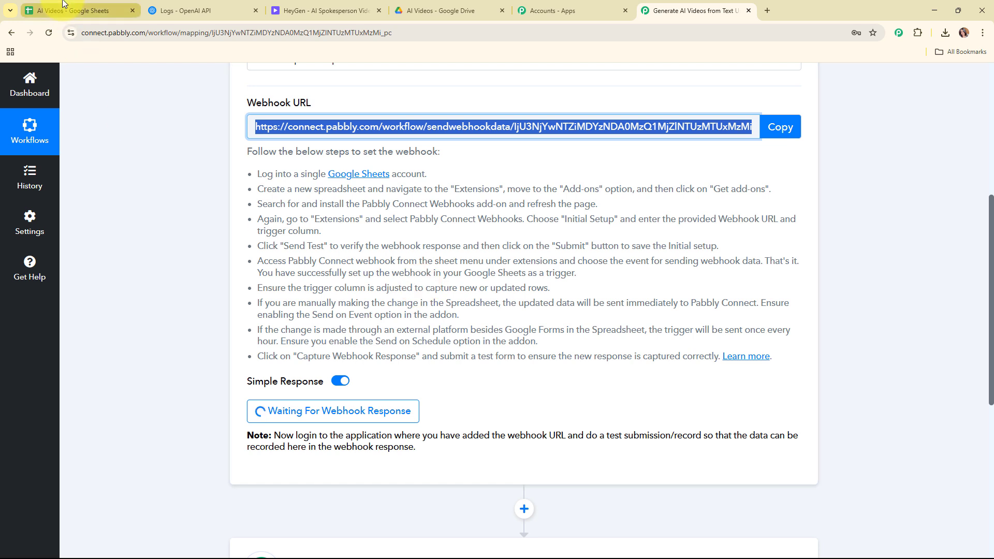
- Switch to the AI Videos spreadsheet in Google Sheets and widen the Key Message column to fit its text
left_click(78, 10)
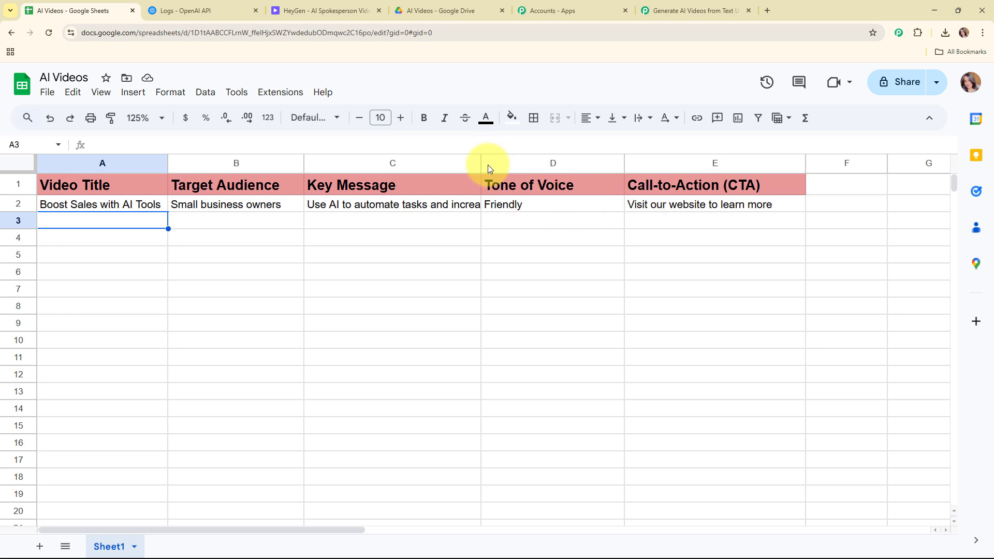
left_click_drag(481, 163, 558, 163)
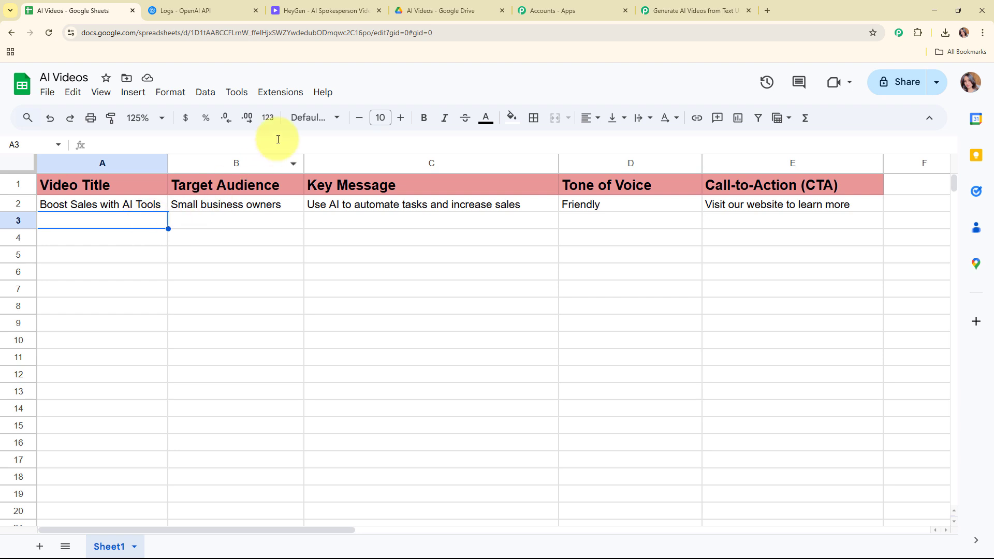
- Look up the Pabbly Connect Webhooks add-on in the Google Workspace Marketplace, view its listing, and close the marketplace
left_click(303, 96)
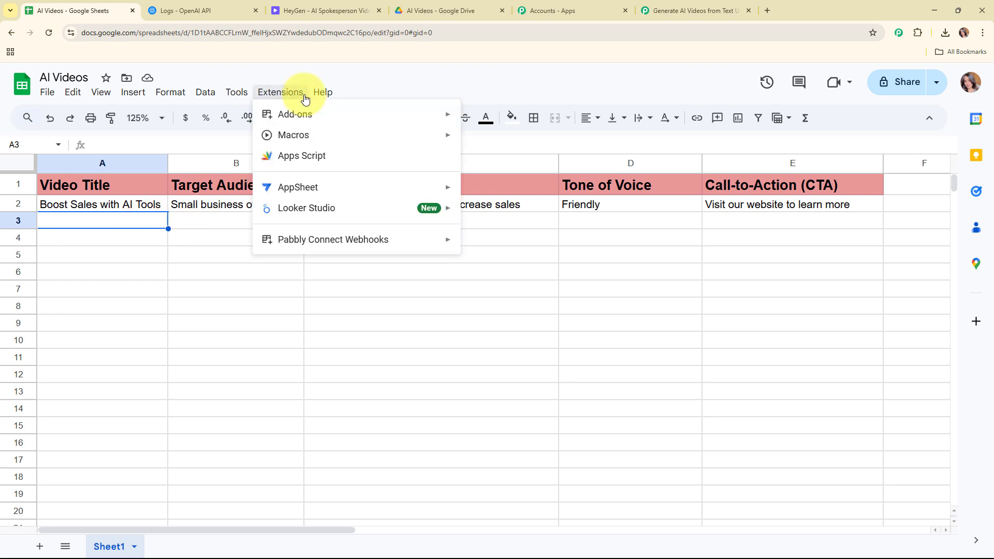
mouse_move(310, 116)
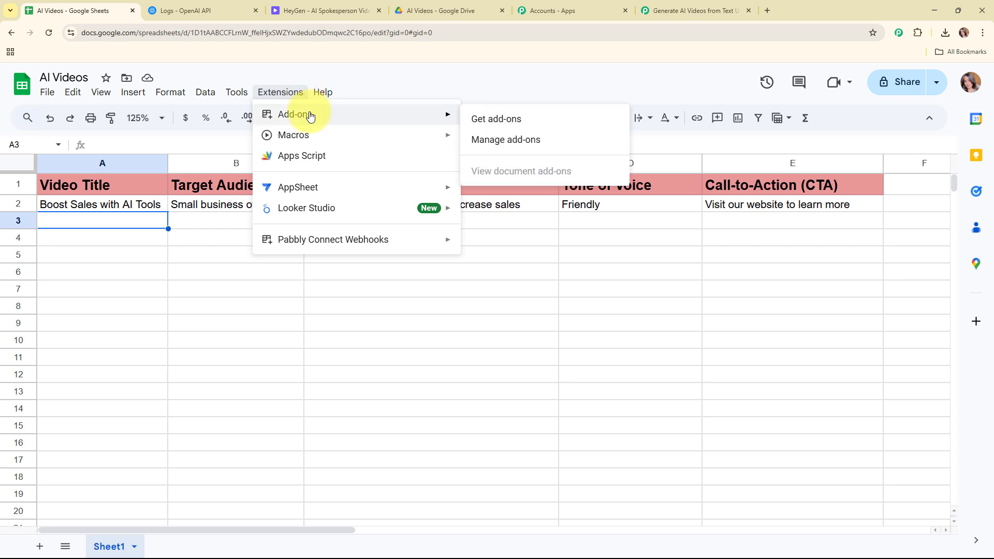
left_click(537, 117)
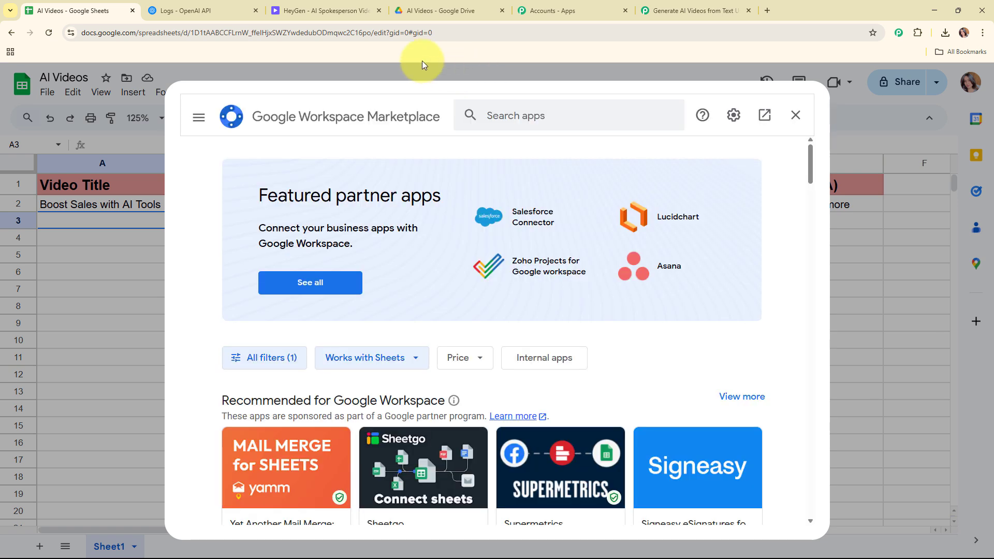
left_click(552, 117)
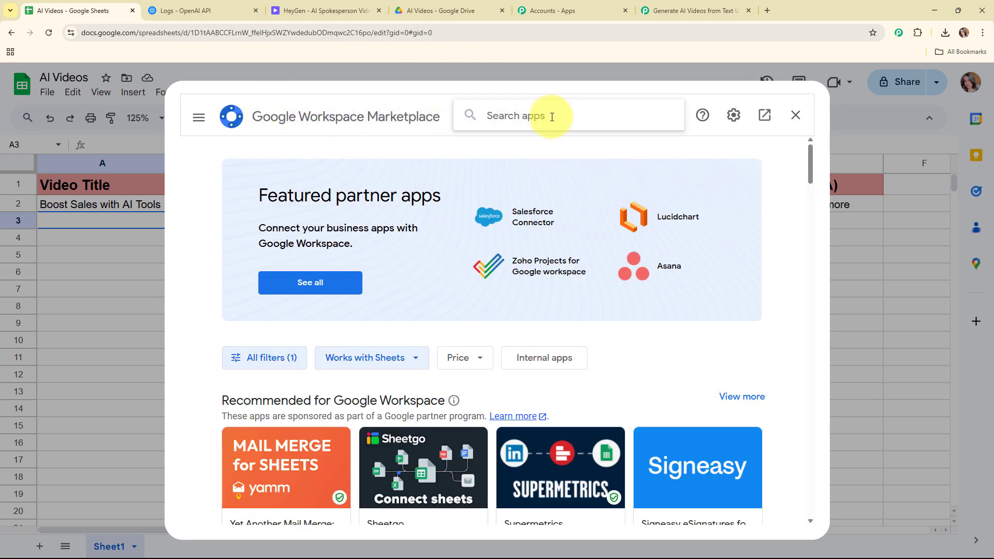
type("pabb")
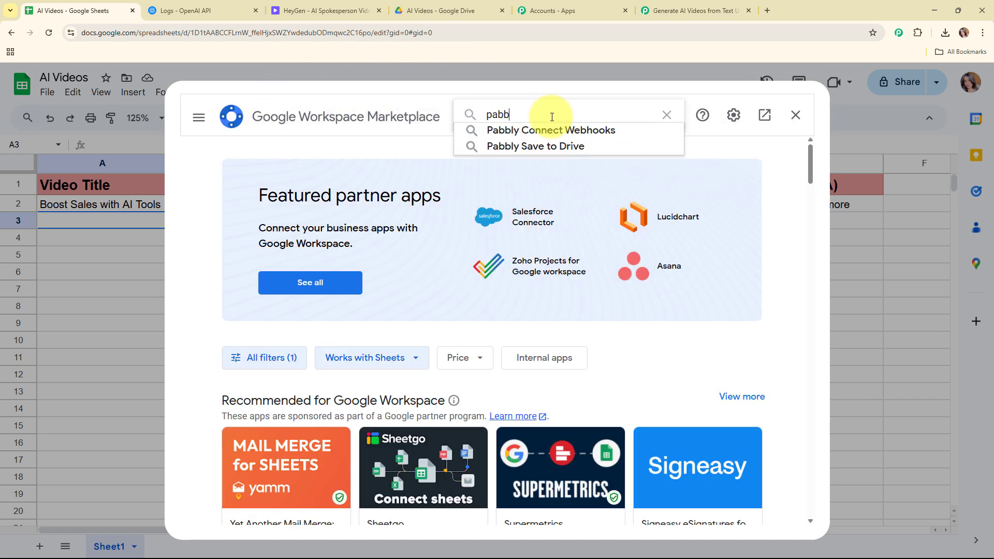
left_click(560, 134)
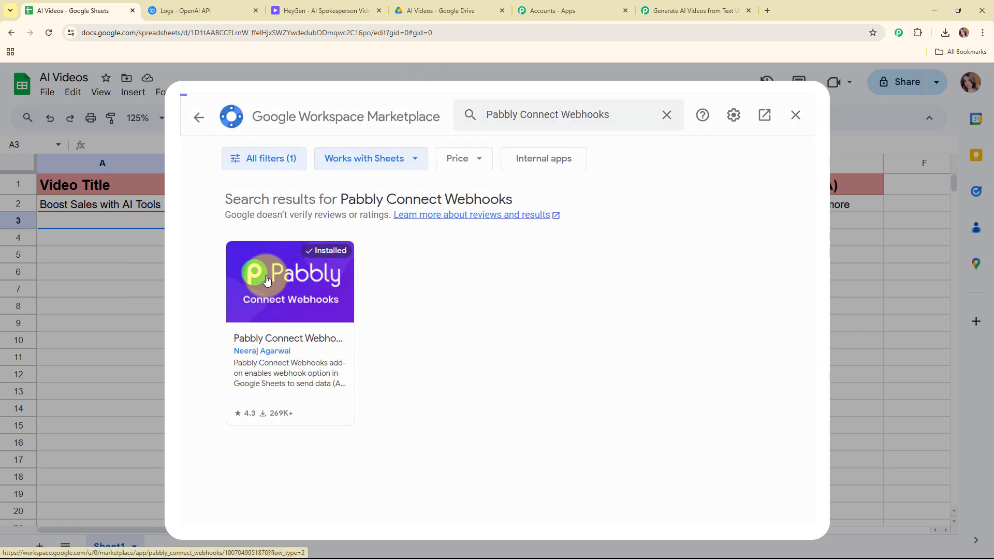
left_click(266, 280)
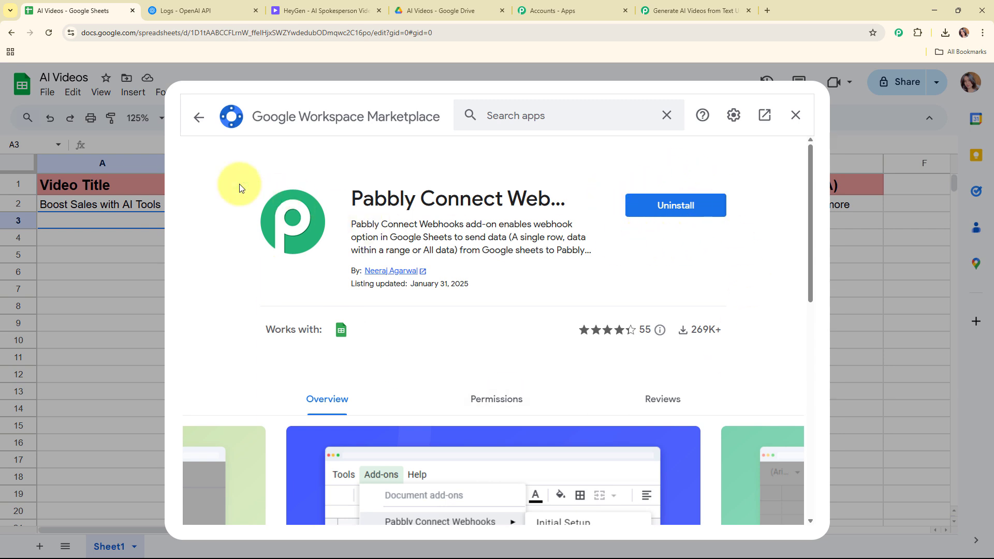
left_click(198, 118)
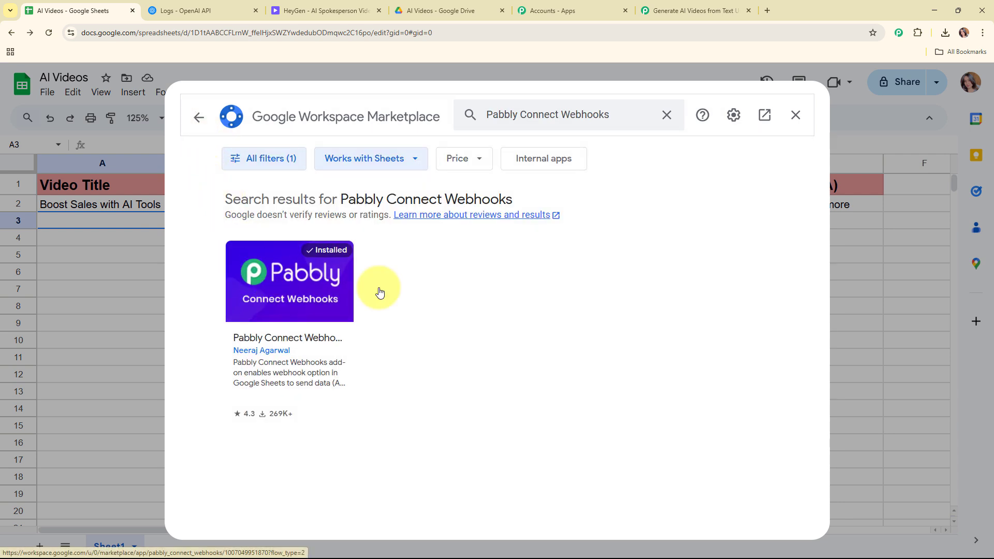
left_click(795, 128)
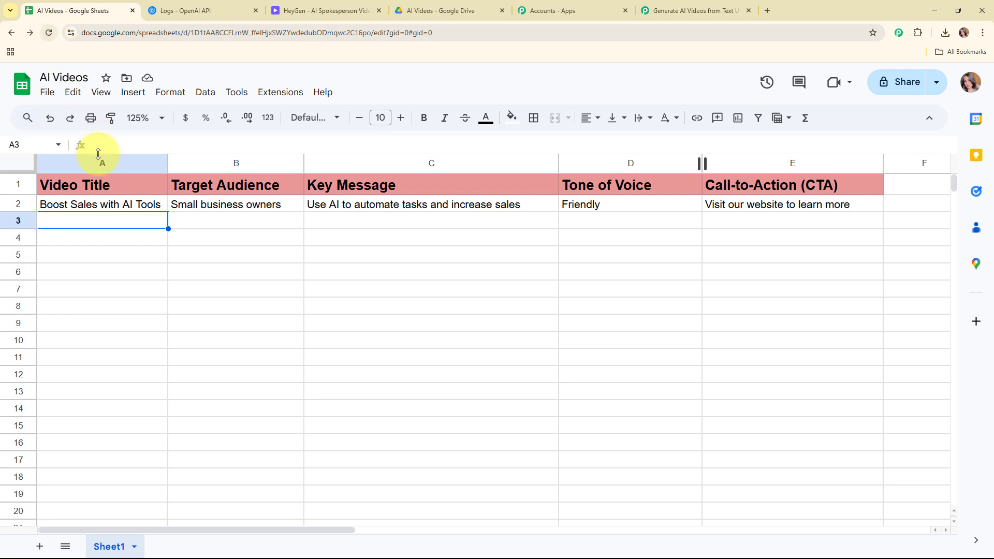
- Submit the Pabbly Connect Webhooks initial setup for Sheet1 with the copied webhook URL and trigger column E
left_click(293, 97)
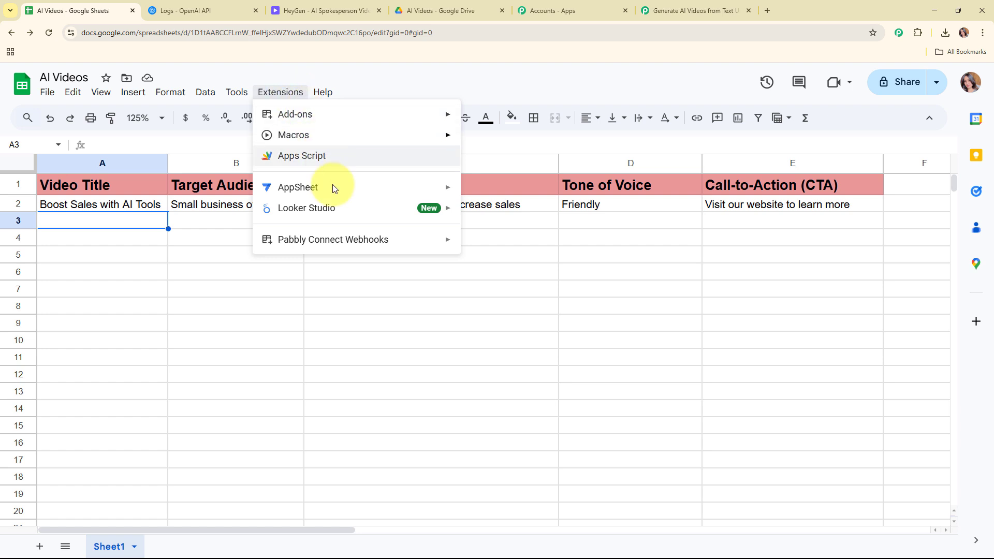
mouse_move(346, 245)
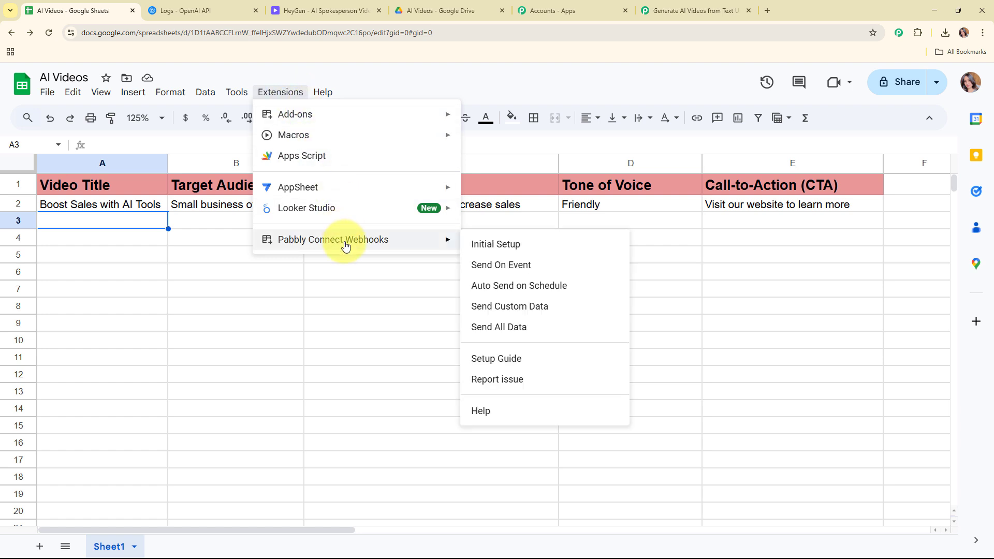
left_click(530, 247)
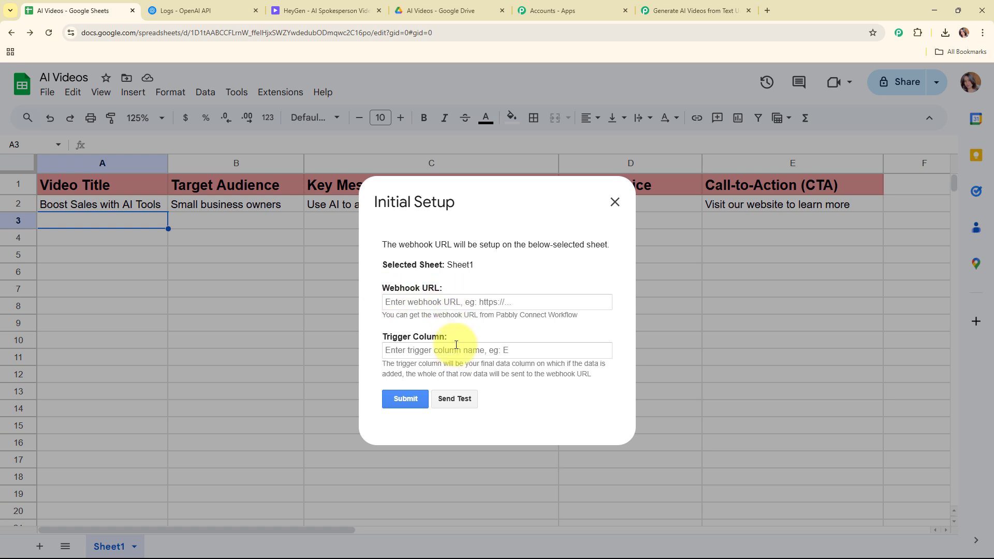
left_click(454, 306)
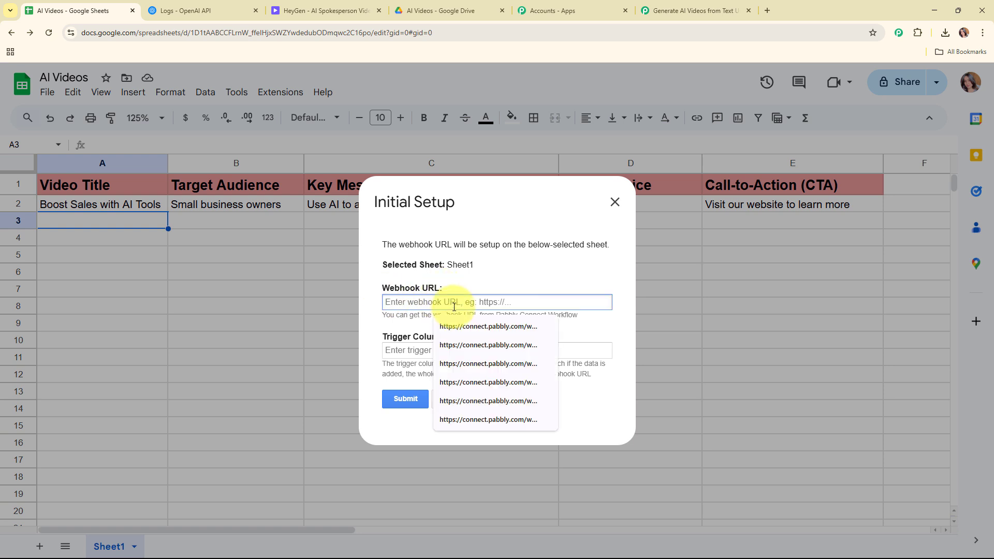
left_click(455, 326)
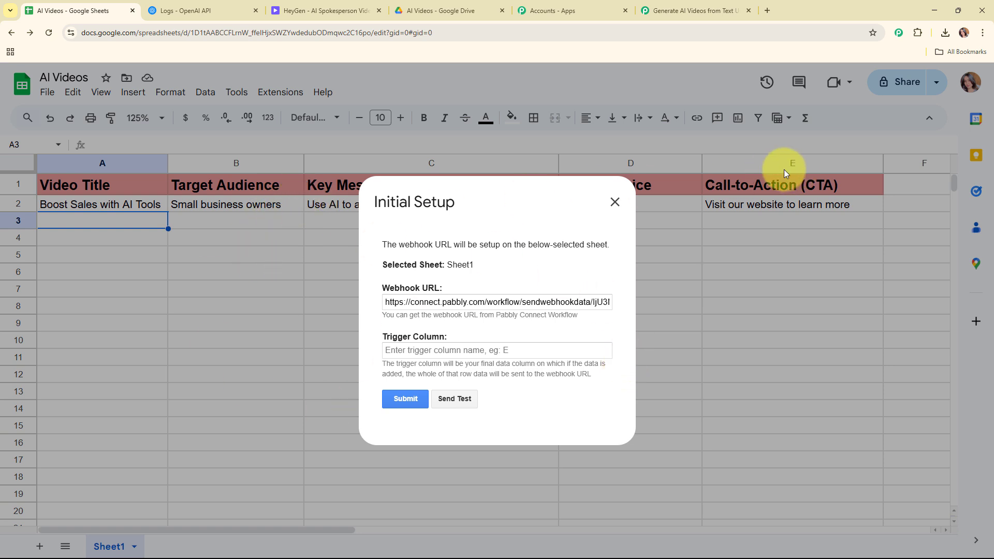
left_click(512, 349)
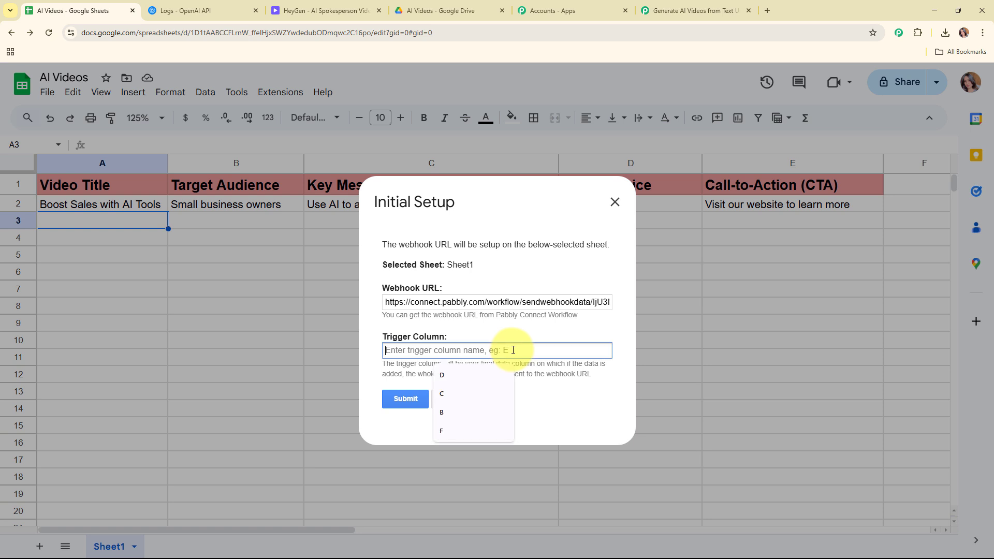
type("E")
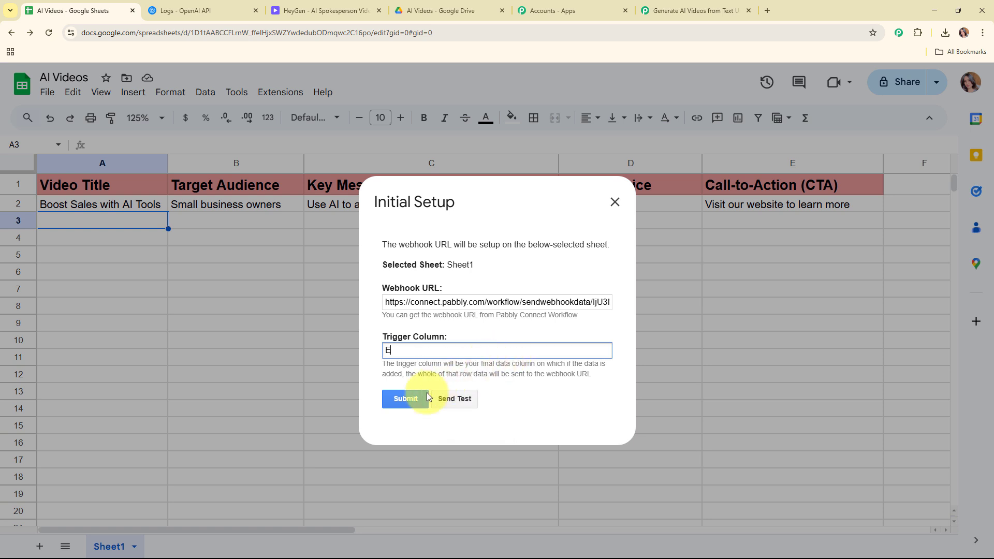
left_click(390, 394)
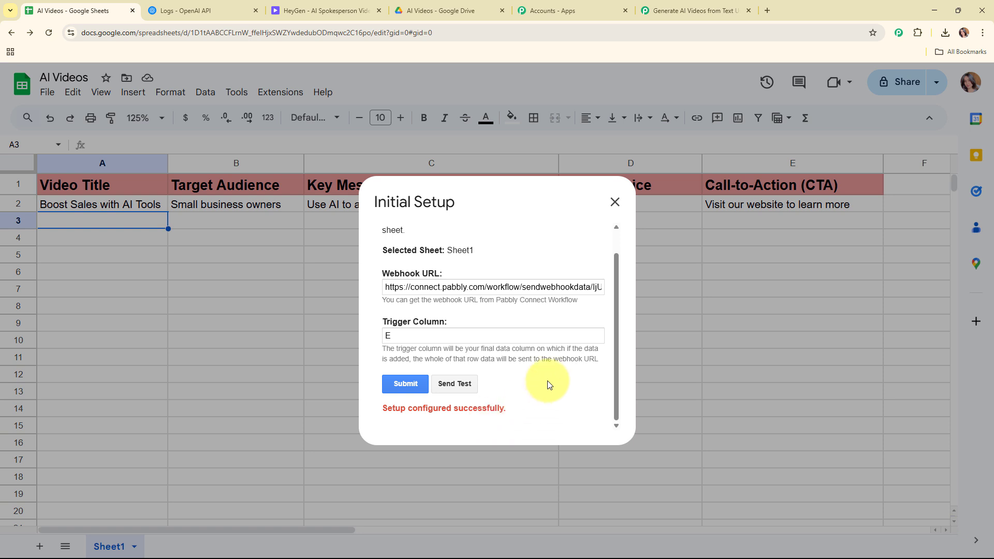
- Send the sheet's test data to the webhook and close the initial setup dialog
left_click(465, 383)
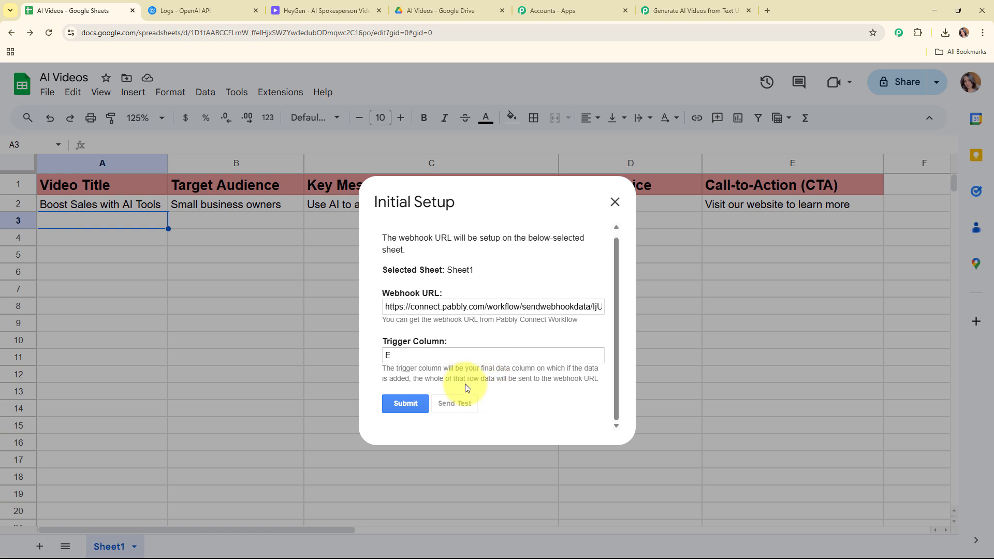
scroll(525, 350, "down", 1)
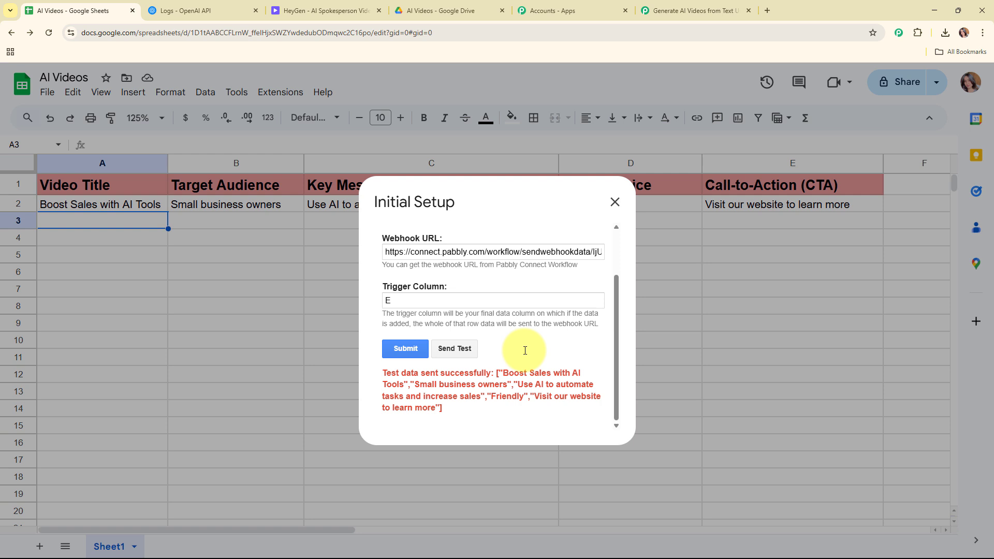
scroll(525, 350, "up", 2)
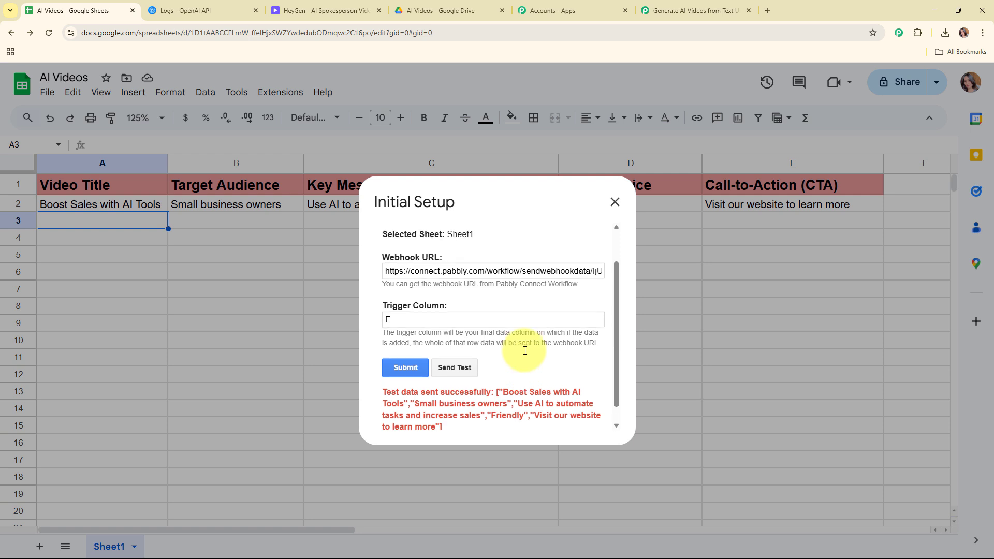
left_click(608, 215)
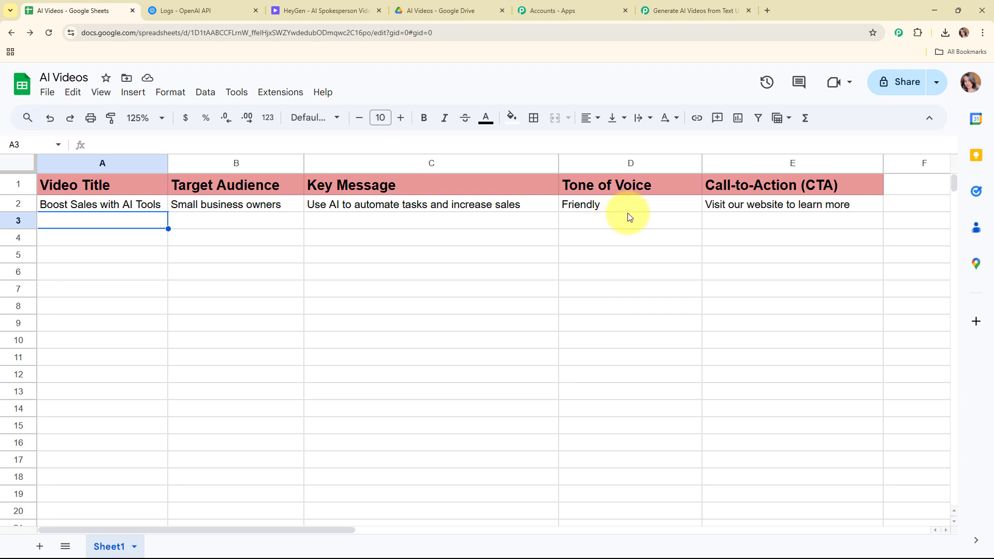
- Enable Send On Event for Pabbly Connect Webhooks in the spreadsheet and check that the option is active
left_click(284, 94)
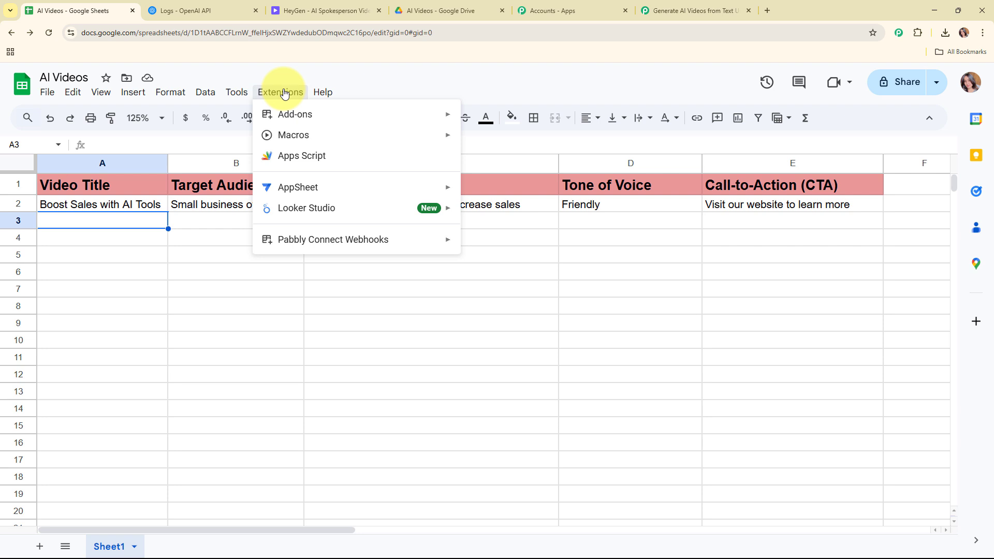
mouse_move(328, 252)
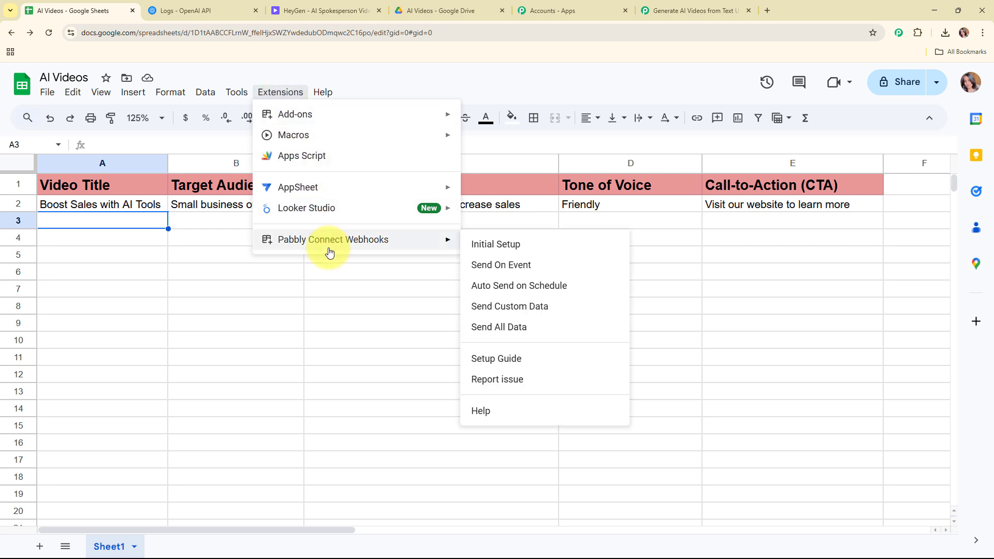
mouse_move(462, 241)
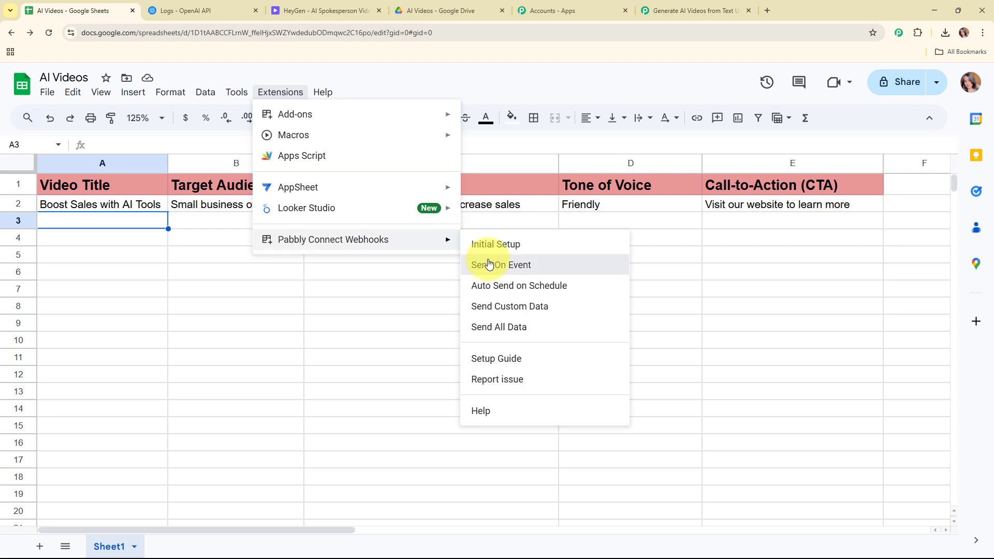
left_click(492, 263)
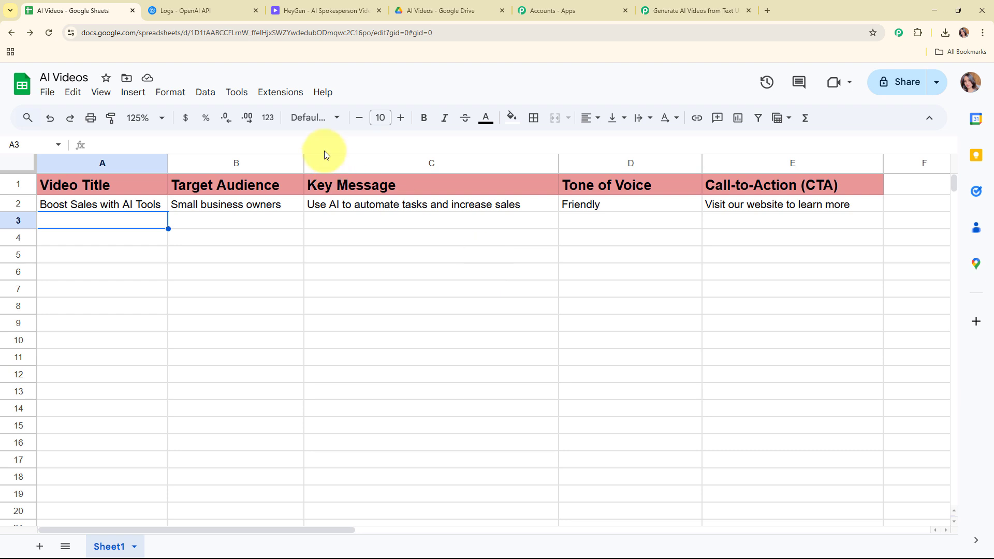
left_click(280, 92)
mouse_move(313, 244)
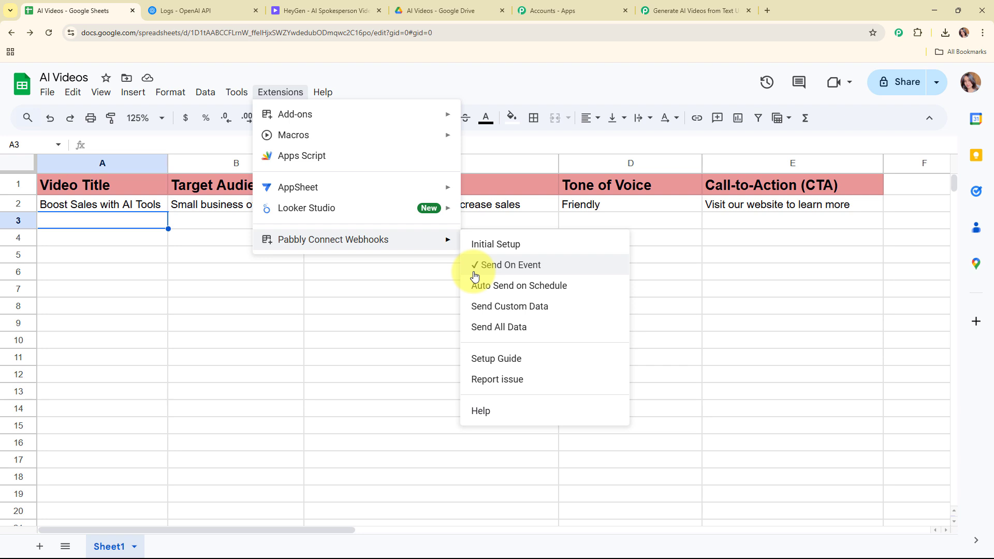
left_click(130, 222)
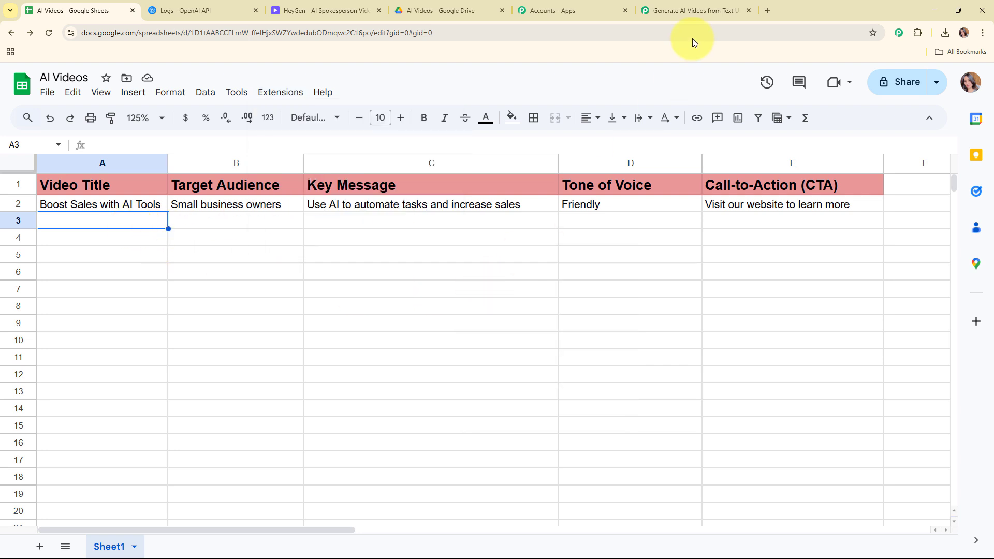
- Switch to Pabbly Connect, review the sheet data in the captured webhook response, and collapse the Google Sheets trigger
left_click(697, 5)
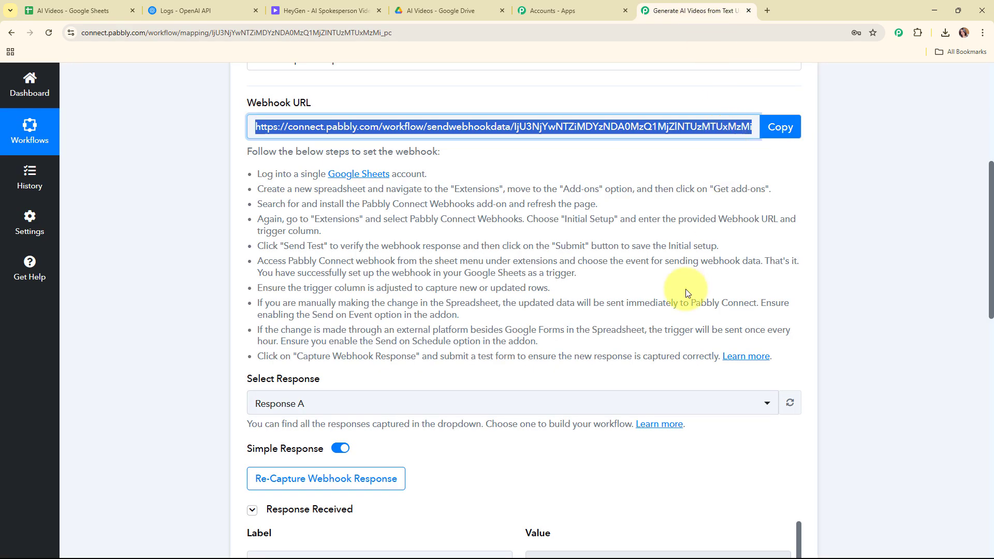
scroll(667, 339, "down", 6)
scroll(666, 339, "down", 3)
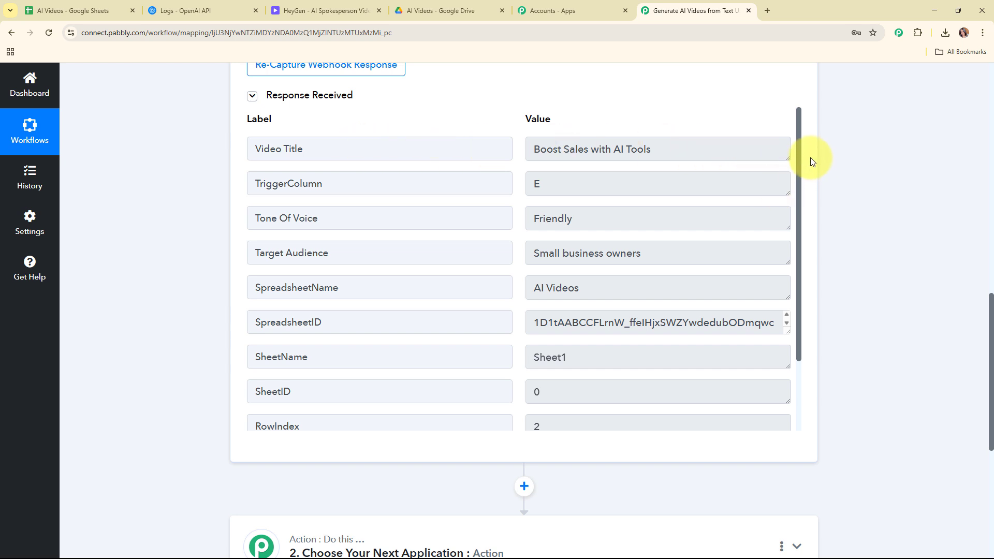
left_click_drag(799, 157, 818, 249)
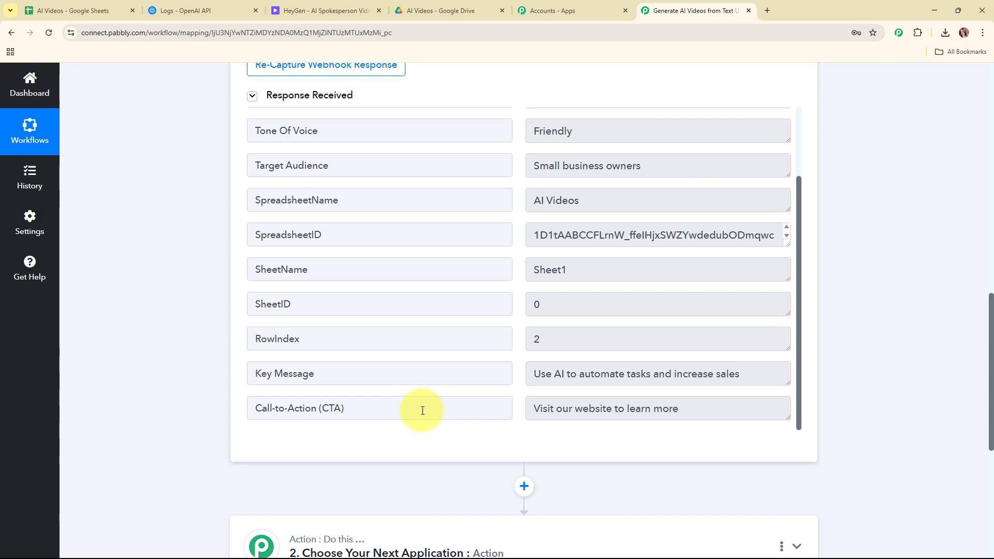
scroll(865, 306, "up", 10)
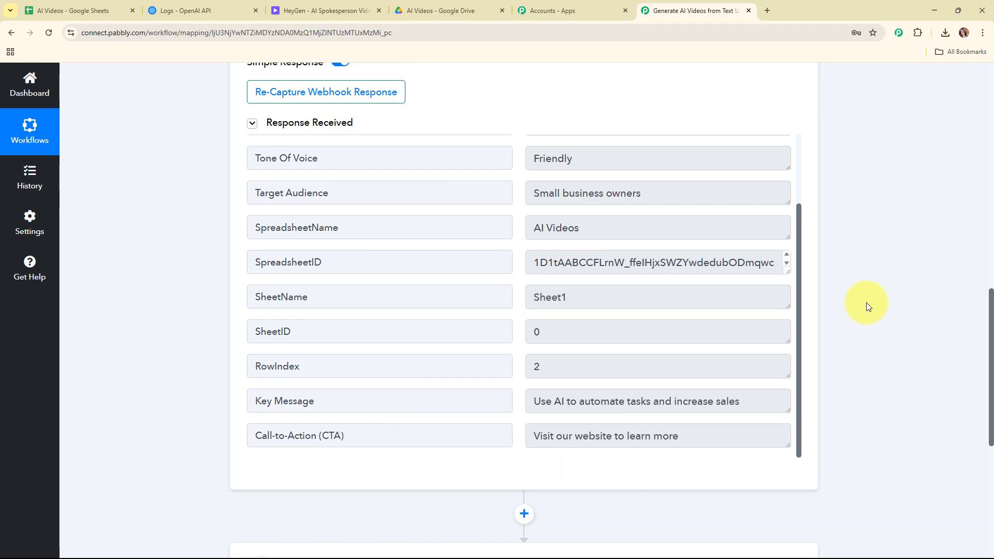
scroll(866, 305, "up", 4)
left_click(567, 262)
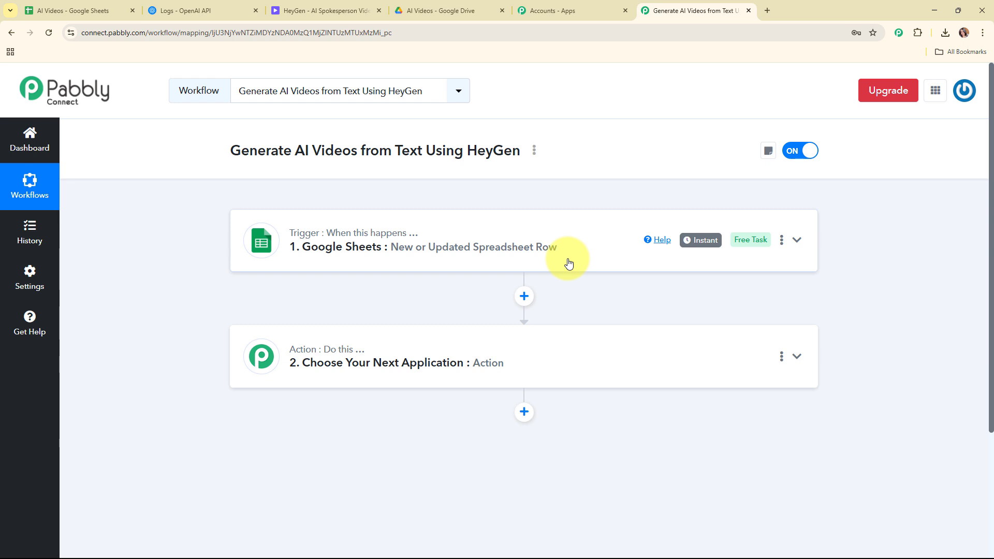
- Set the workflow's second step to OpenAI (ChatGPT, DALL-E, Whisper) with the ChatGPT action event
left_click(532, 365)
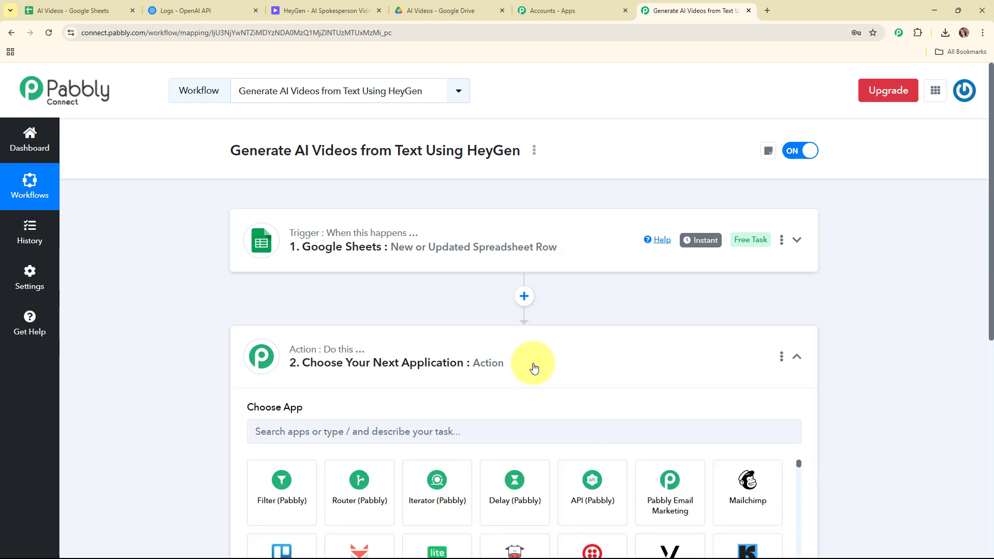
left_click(326, 291)
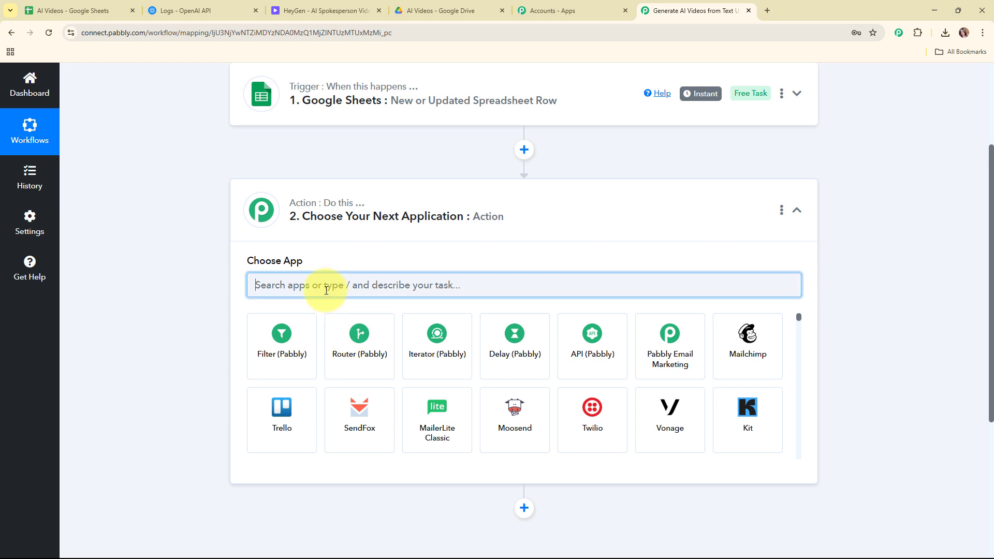
type("ope")
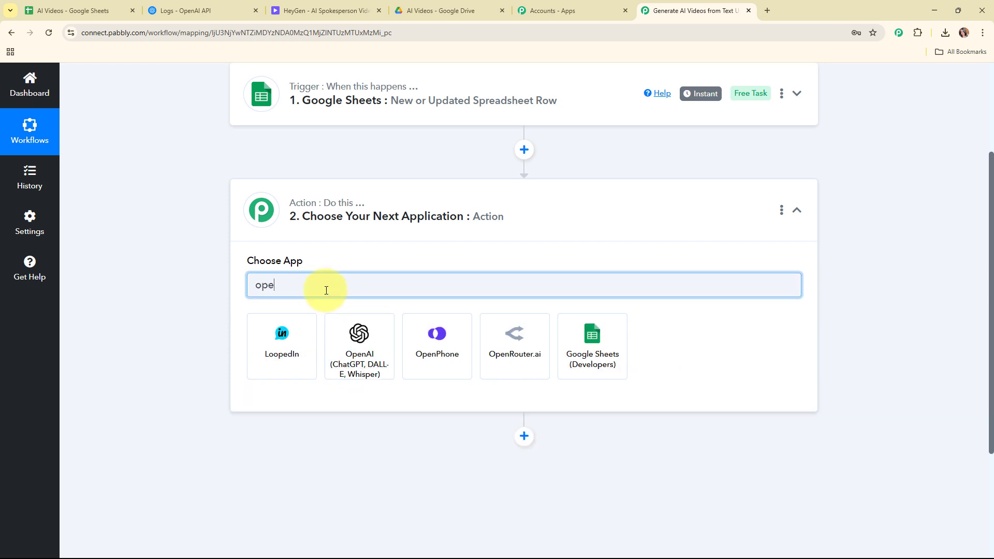
left_click(363, 343)
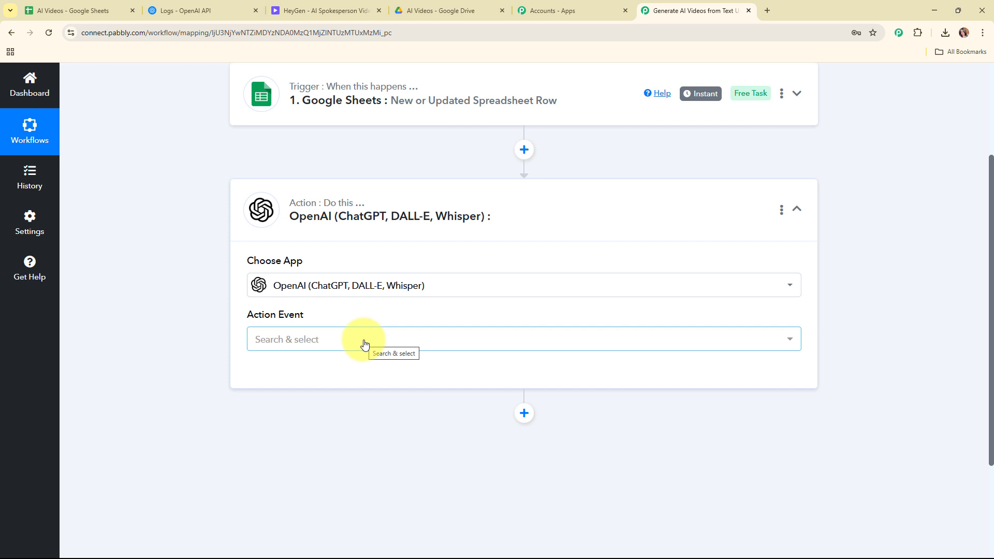
left_click(337, 339)
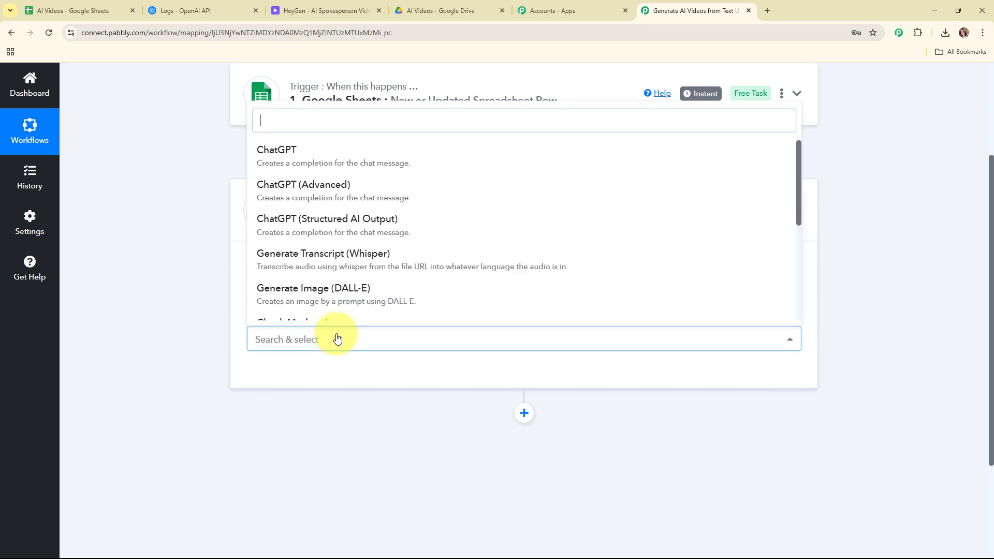
left_click(326, 163)
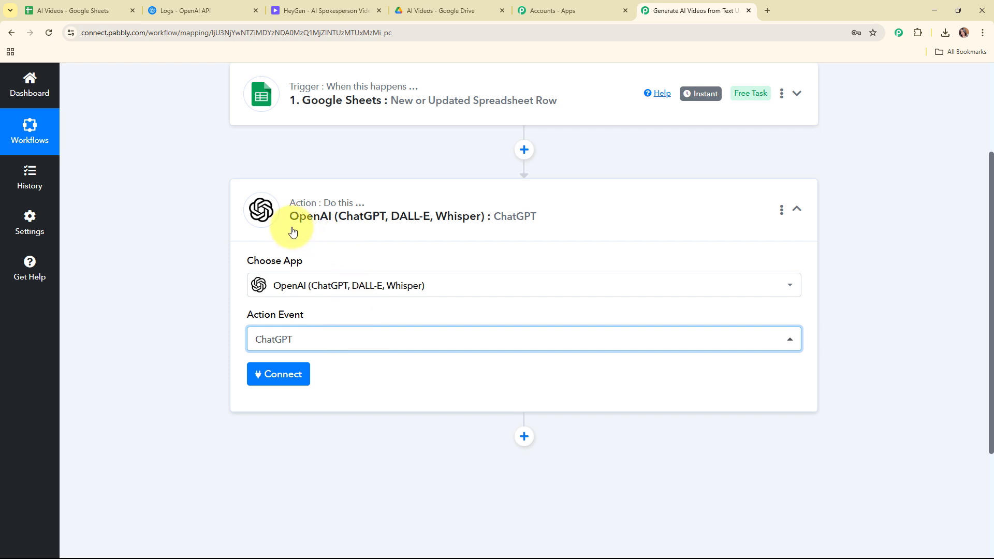
- Start adding a new OpenAI connection for the ChatGPT action and read the API key instructions
left_click(274, 387)
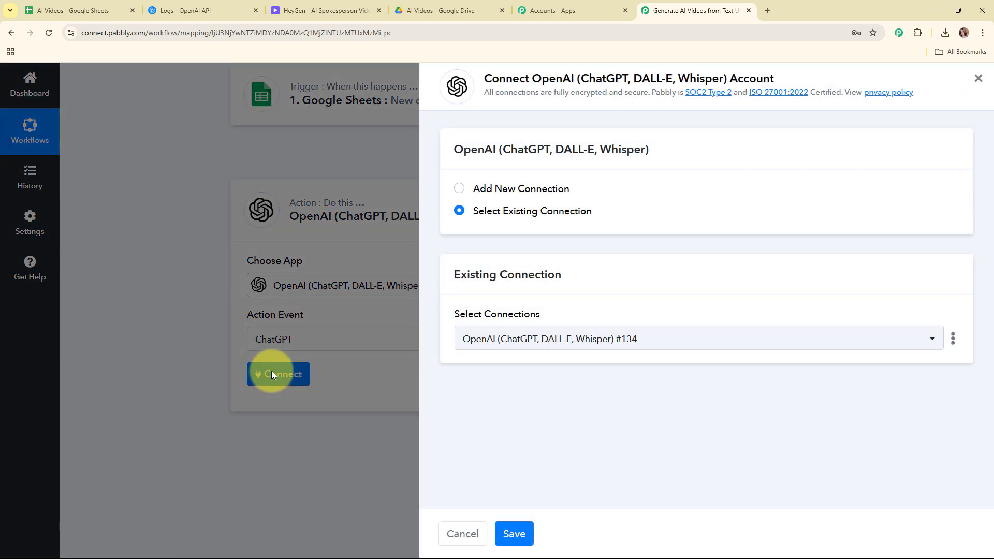
left_click(460, 191)
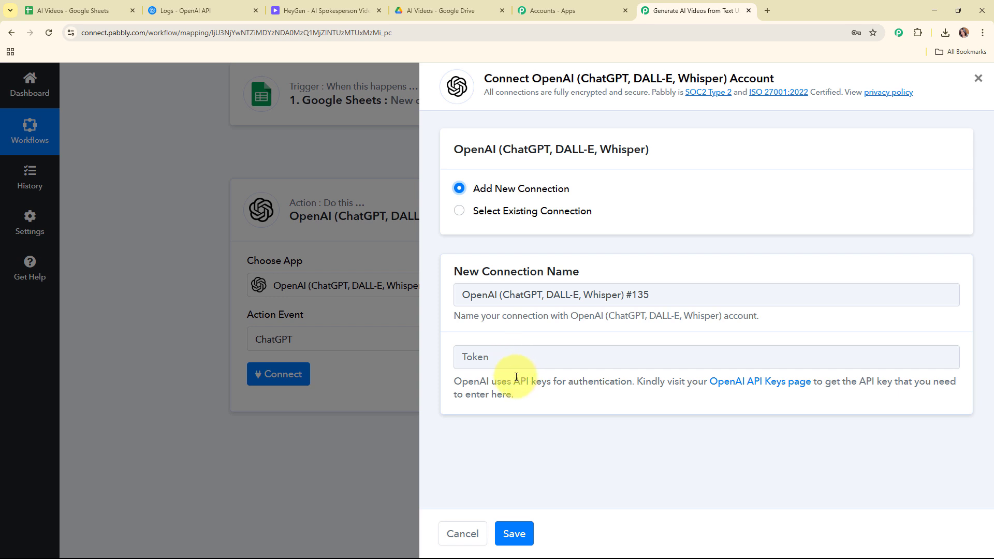
left_click_drag(448, 383, 609, 425)
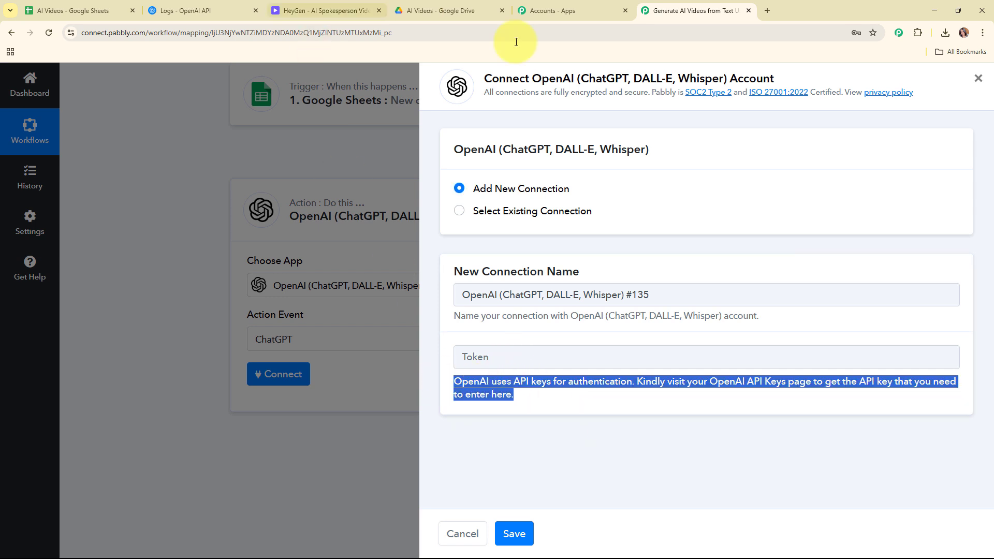
- Switch to the OpenAI platform and create a secret key named AI Videos Script in the Default project
left_click(195, 7)
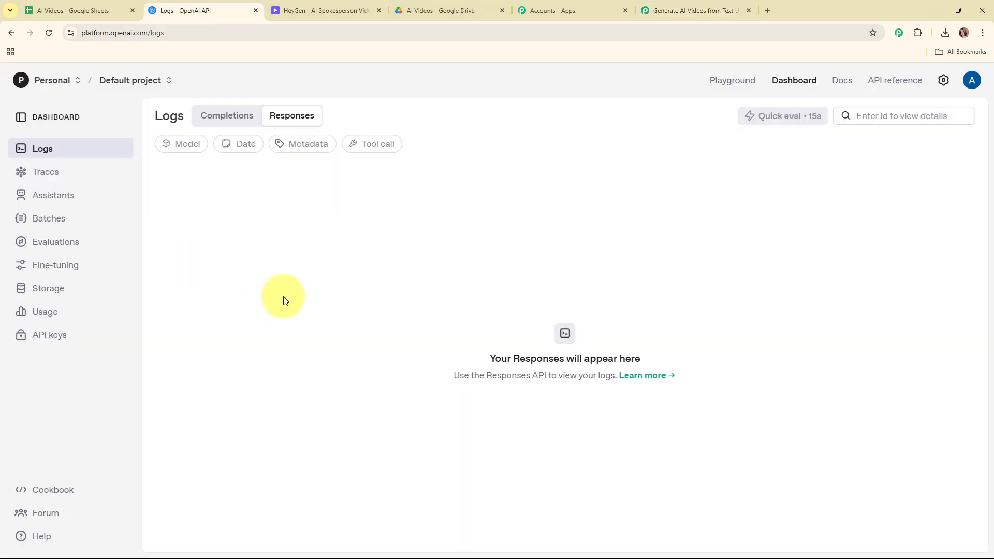
left_click(62, 346)
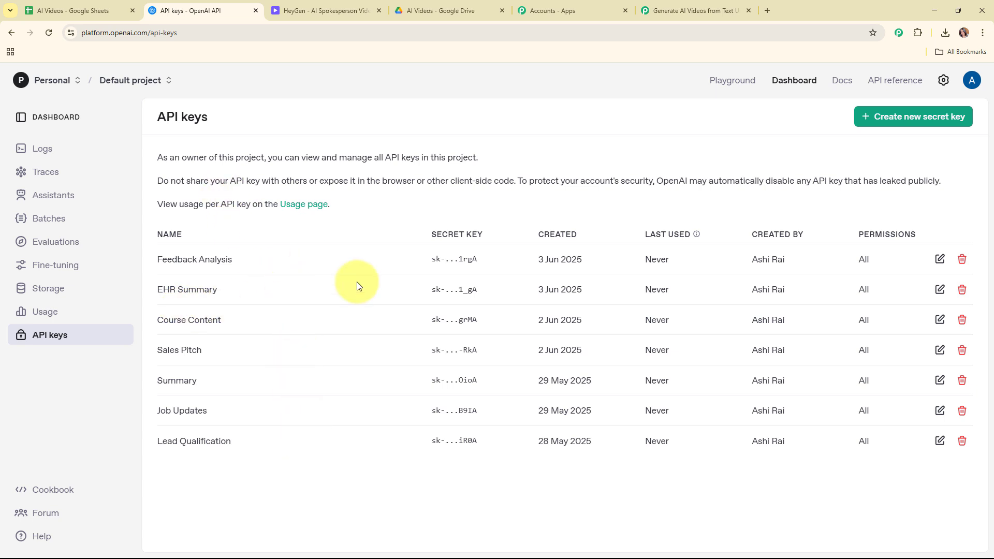
left_click(927, 121)
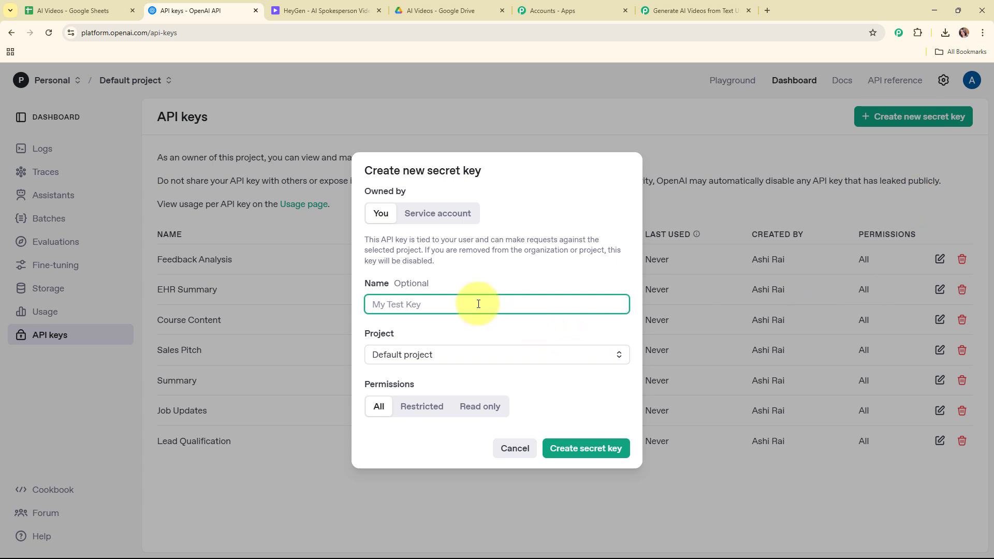
type("AI Videos Script")
left_click(496, 352)
left_click(515, 402)
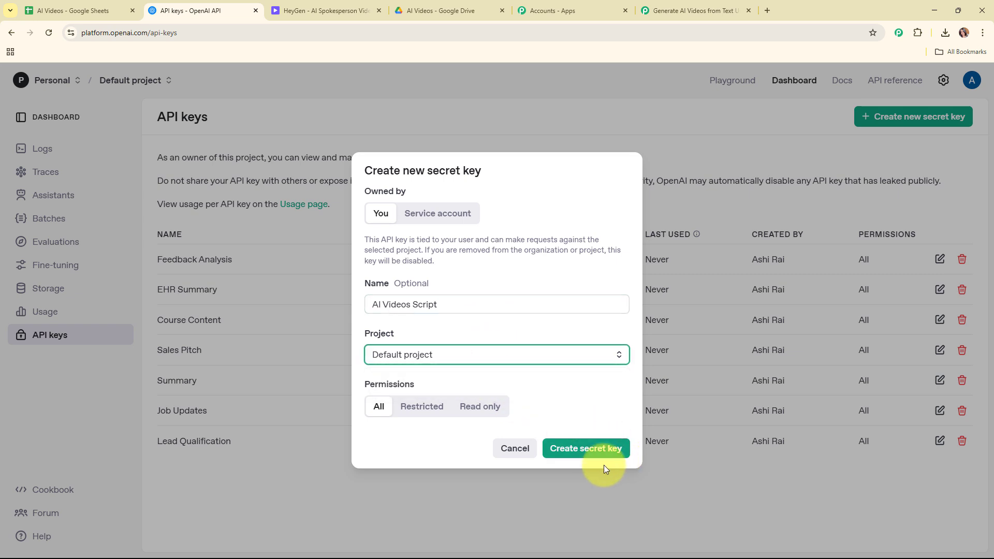
left_click(576, 449)
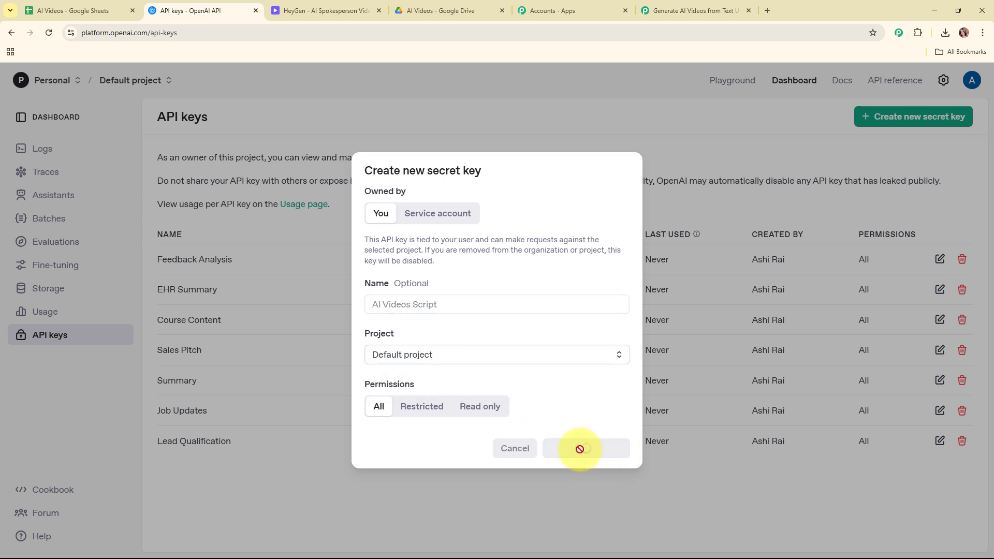
- Copy the generated API key, paste it into the Token field of the Pabbly Connect OpenAI connection, and save the connection
left_click(611, 322)
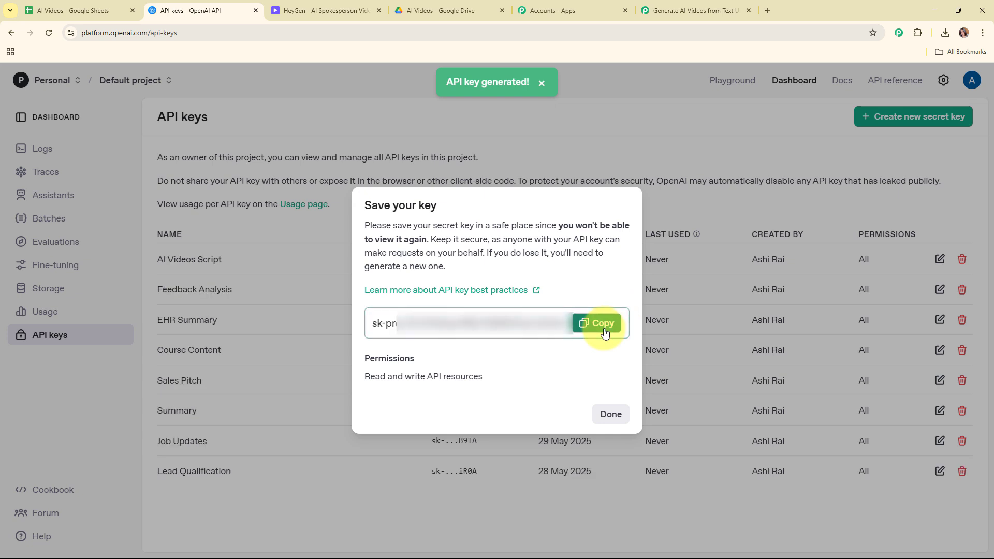
left_click(618, 414)
left_click(693, 10)
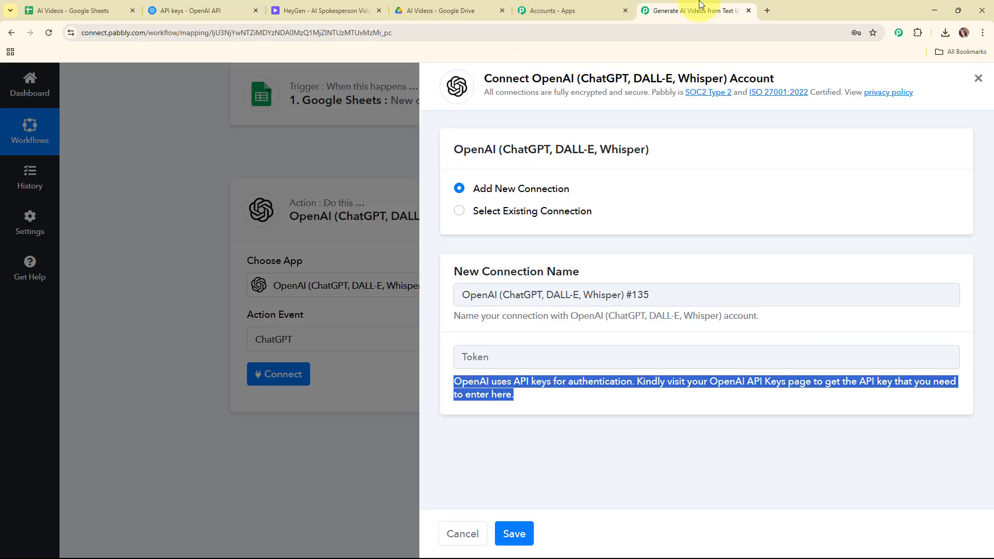
right_click(574, 355)
left_click(605, 232)
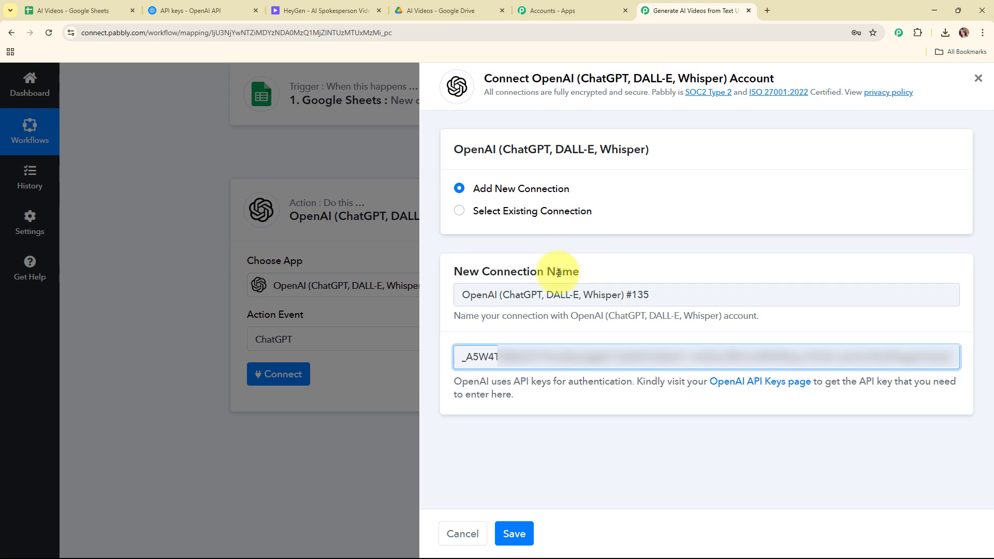
left_click(510, 533)
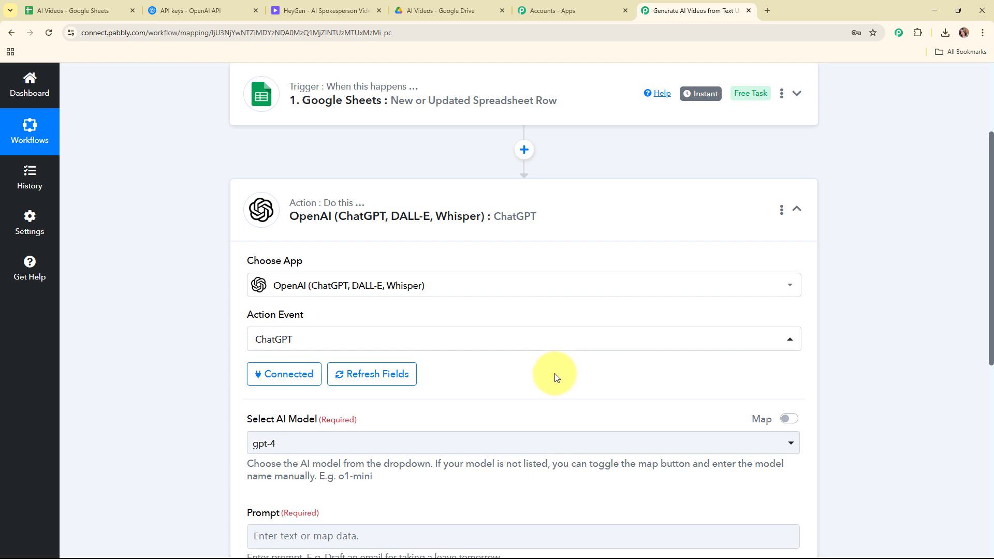
- Set the ChatGPT action's AI model to gpt-4o-mini
scroll(554, 373, "down", 3)
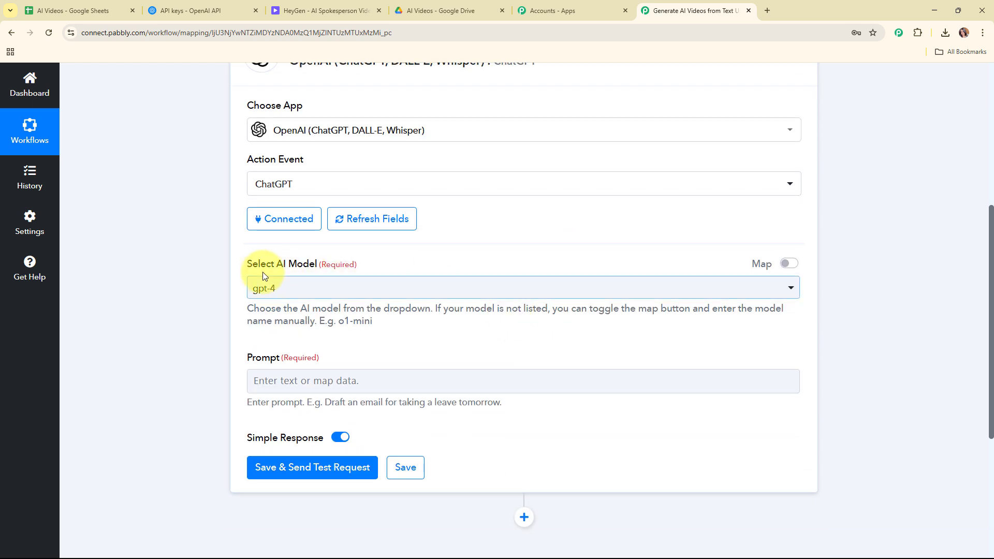
left_click_drag(247, 268, 387, 268)
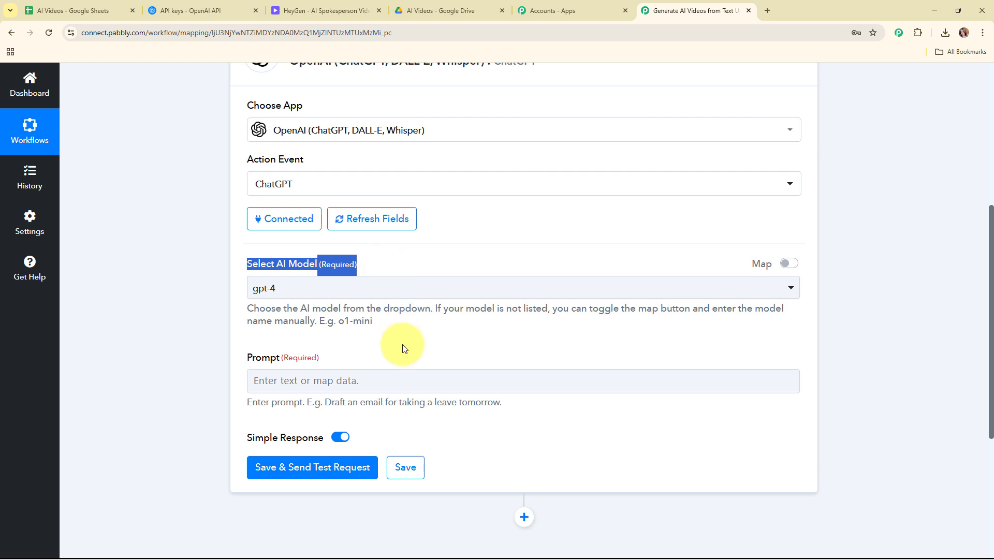
left_click(432, 309)
left_click(484, 293)
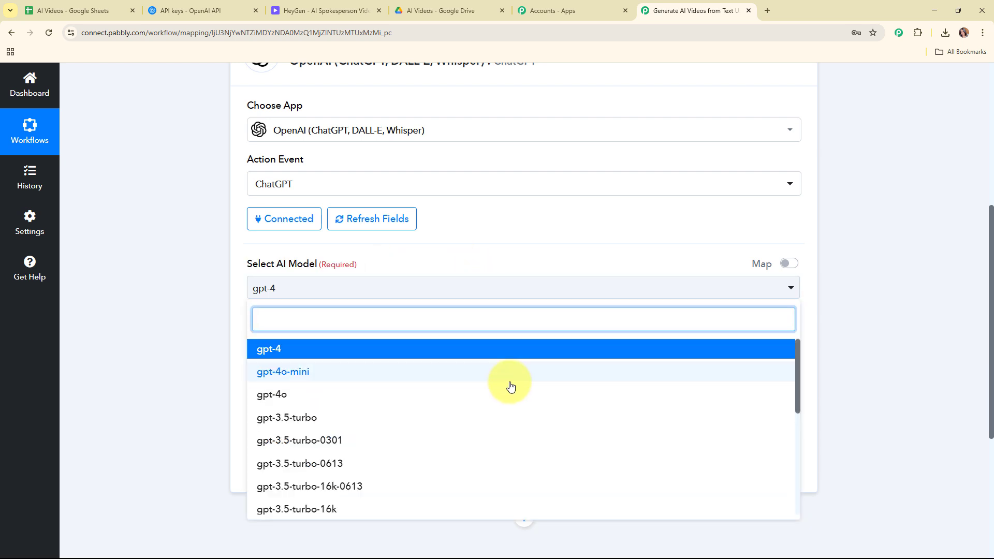
scroll(516, 422, "down", 1)
scroll(517, 422, "down", 4)
scroll(517, 422, "up", 2)
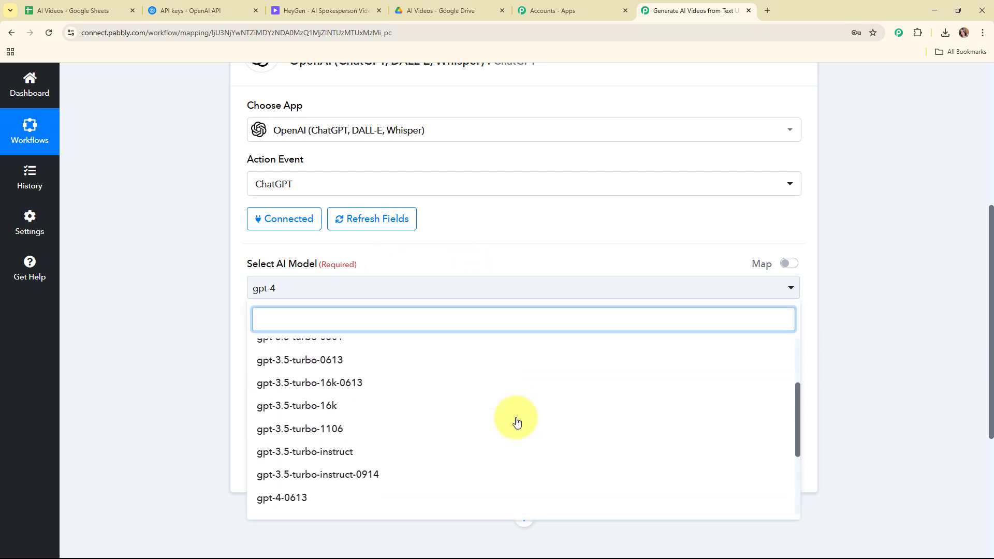
scroll(517, 422, "up", 3)
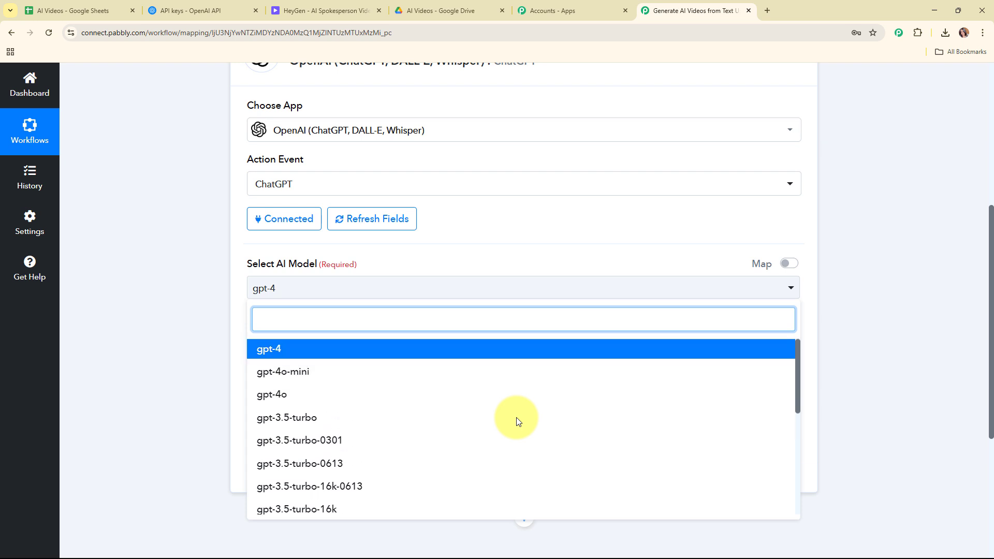
left_click(337, 372)
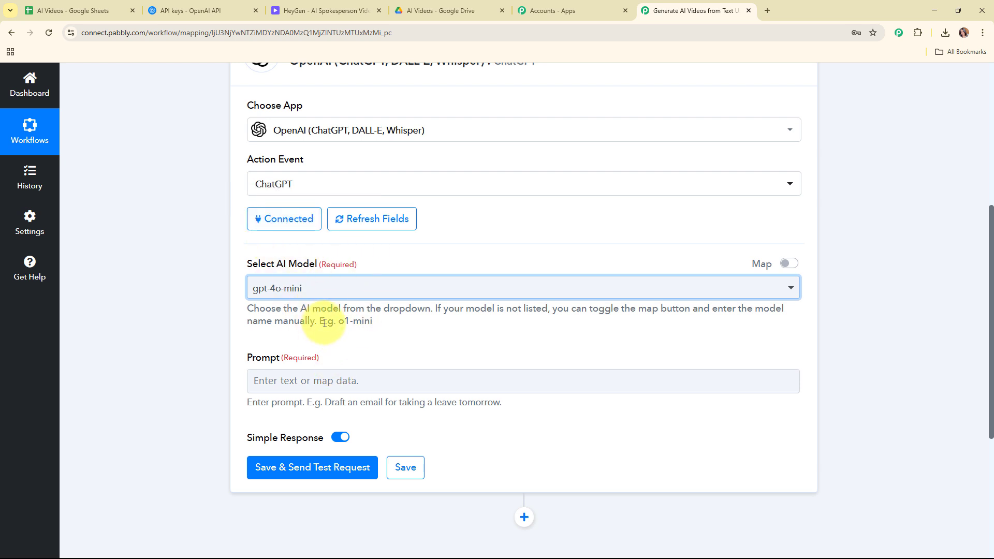
- Enter the HeyGen scriptwriter prompt for a video under 1 minute (around 130–150 words) and map the sheet's Video Title beside its label
scroll(324, 323, "down", 1)
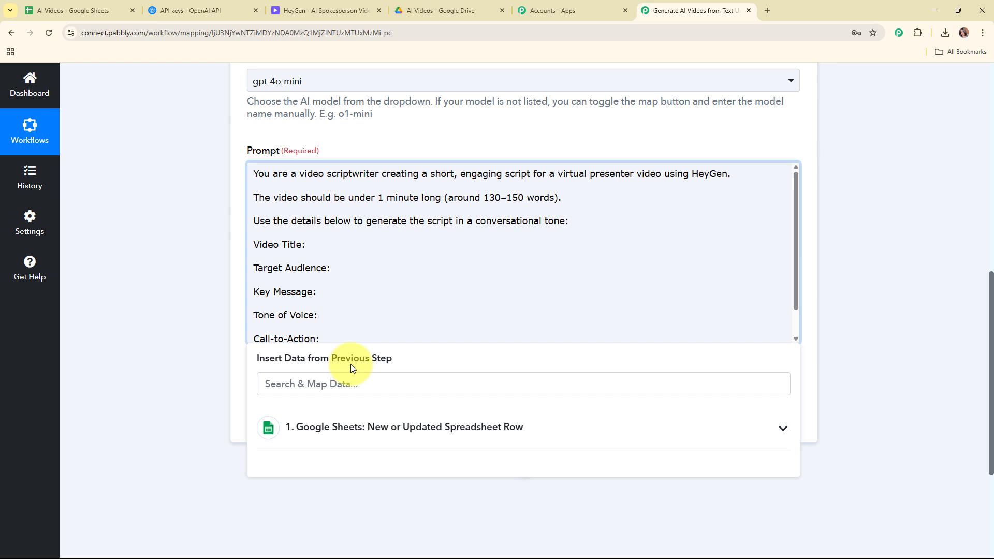
left_click(555, 439)
scroll(896, 361, "down", 3)
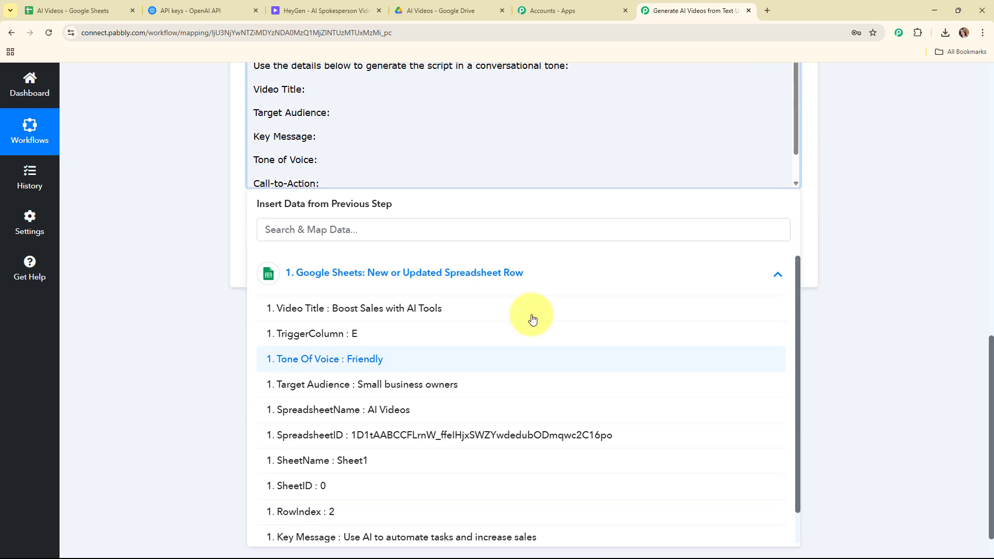
left_click(427, 308)
- Map the sheet's Target Audience and Key Message values beside their labels in the ChatGPT prompt
left_click(365, 121)
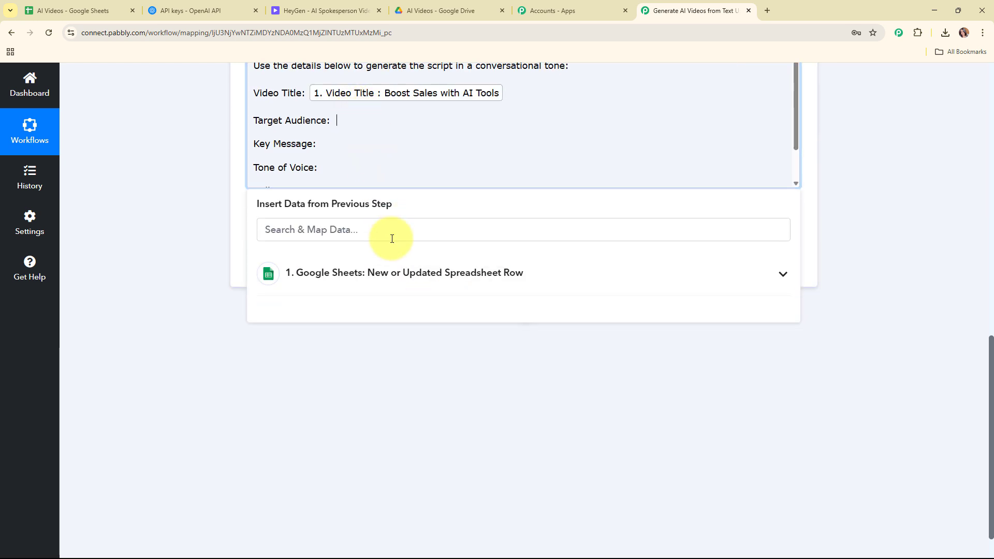
left_click(400, 274)
left_click(412, 384)
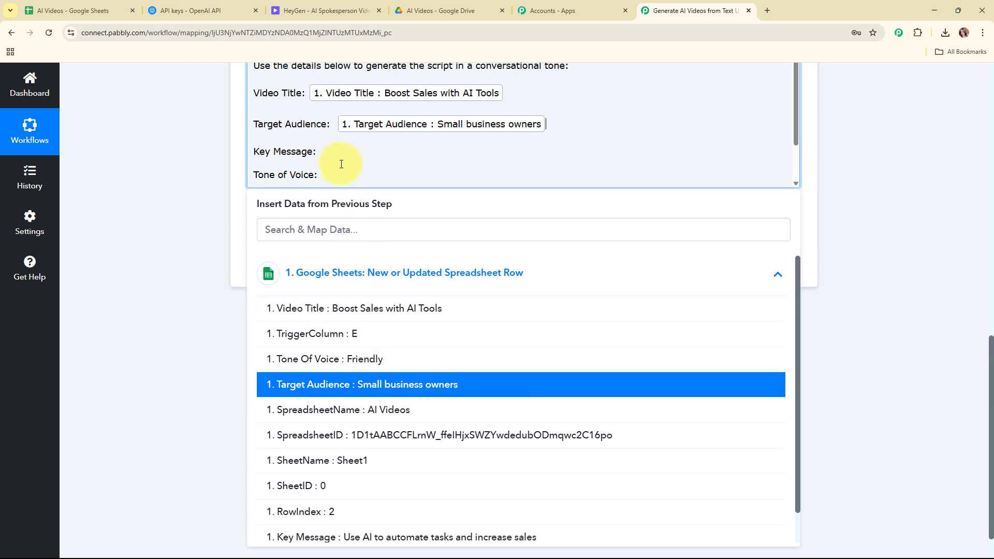
left_click(339, 157)
left_click(355, 274)
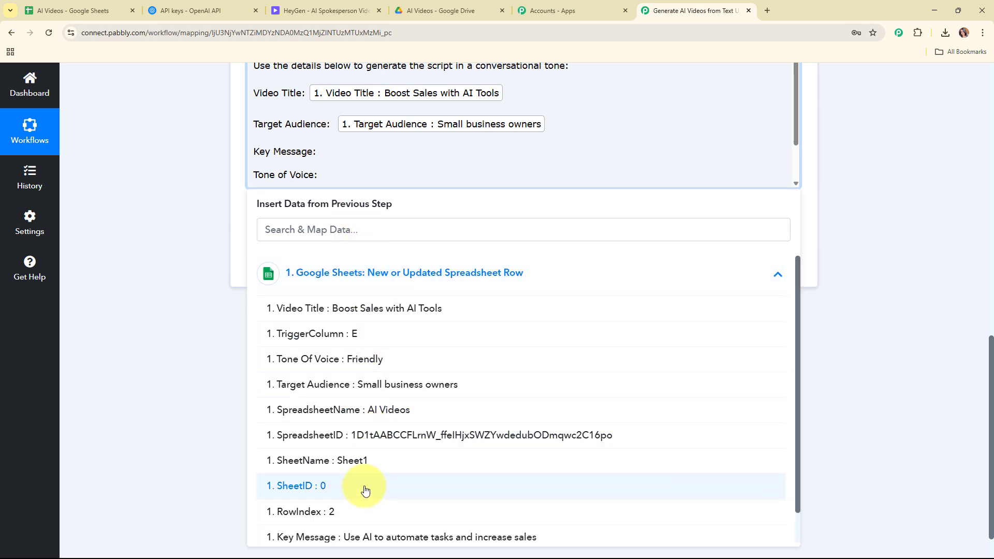
left_click(370, 534)
- Map the sheet's Tone Of Voice and Call-to-Action (CTA) values beside their labels in the prompt
left_click(362, 182)
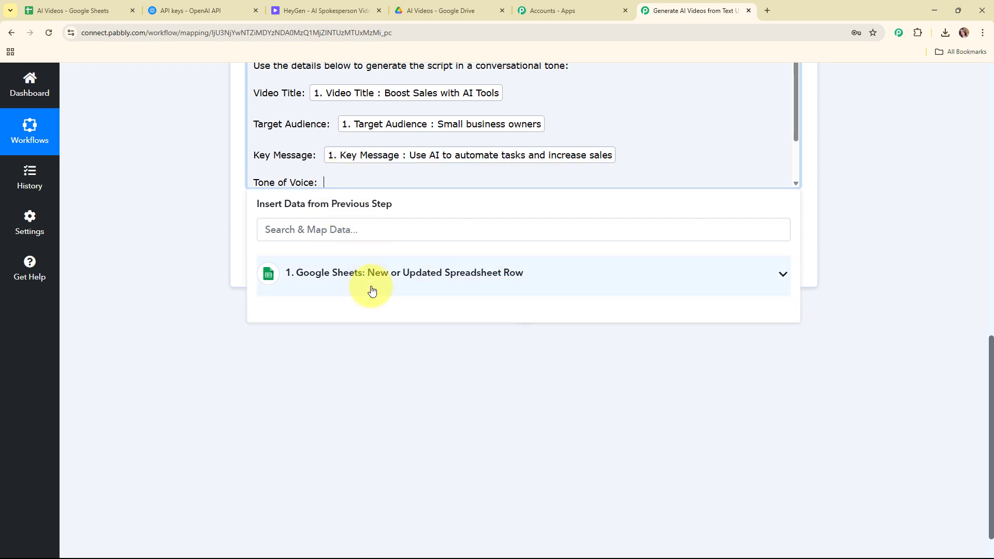
left_click(371, 287)
left_click(369, 321)
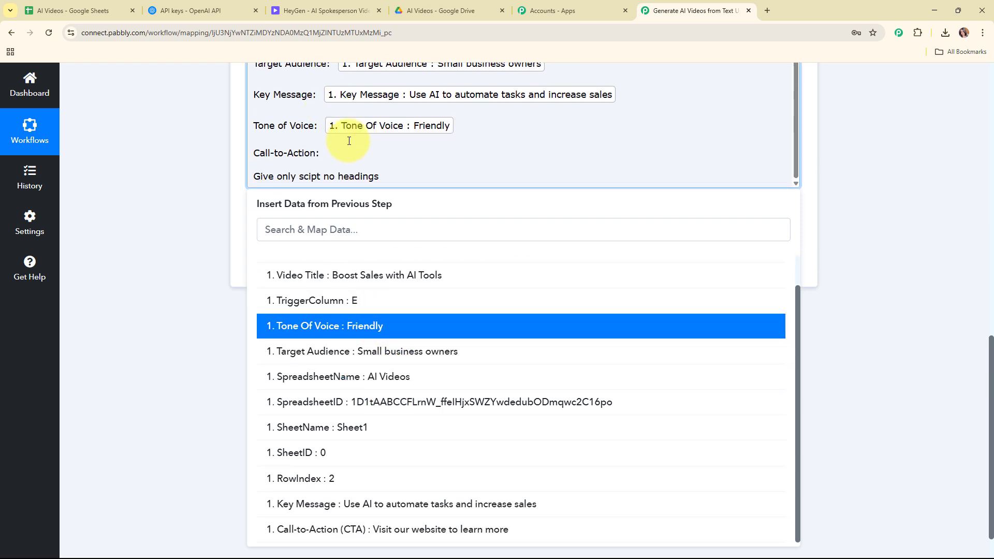
left_click(352, 153)
left_click(378, 282)
scroll(433, 429, "down", 1)
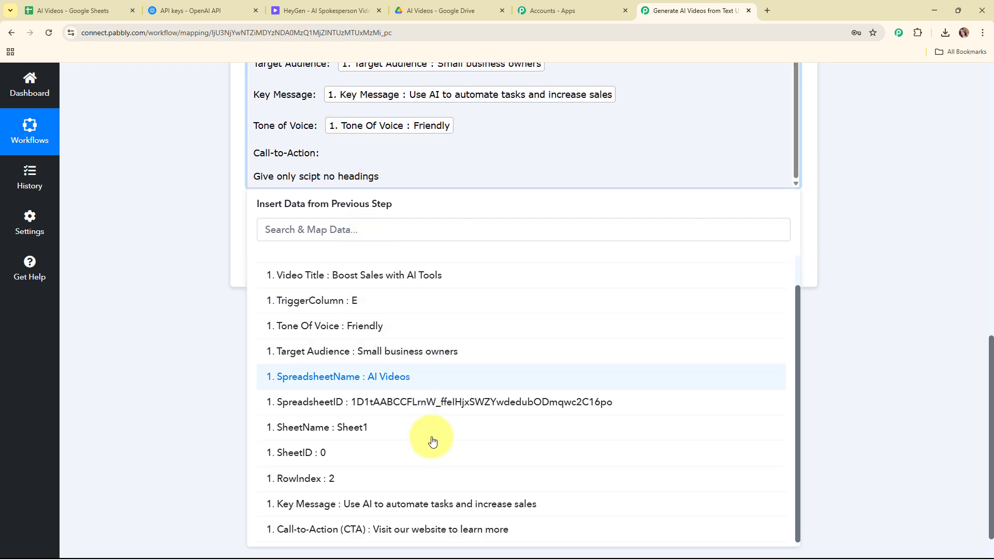
left_click(394, 529)
left_click(157, 126)
- Save the ChatGPT action with a test request, read the generated script in the message content, and collapse the action
scroll(590, 212, "up", 5)
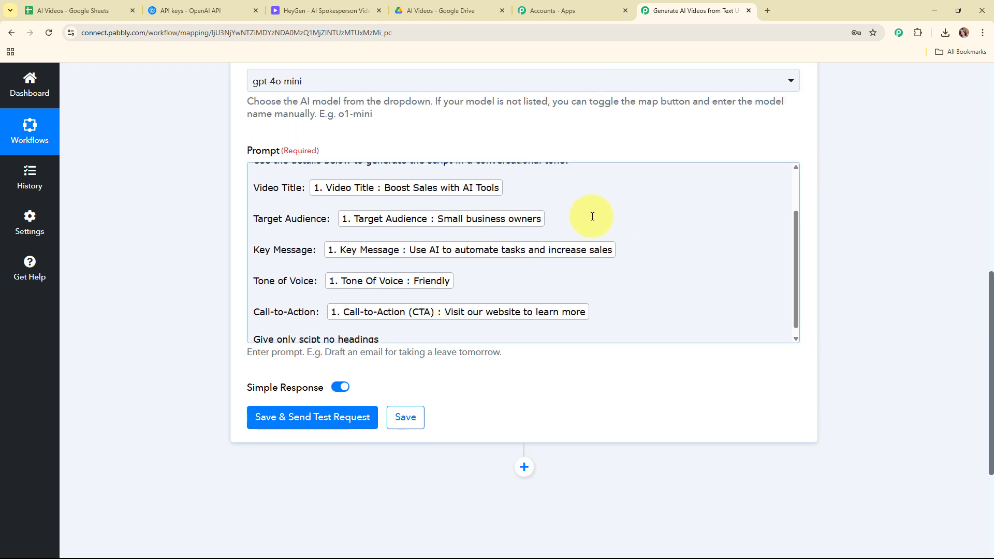
left_click(334, 418)
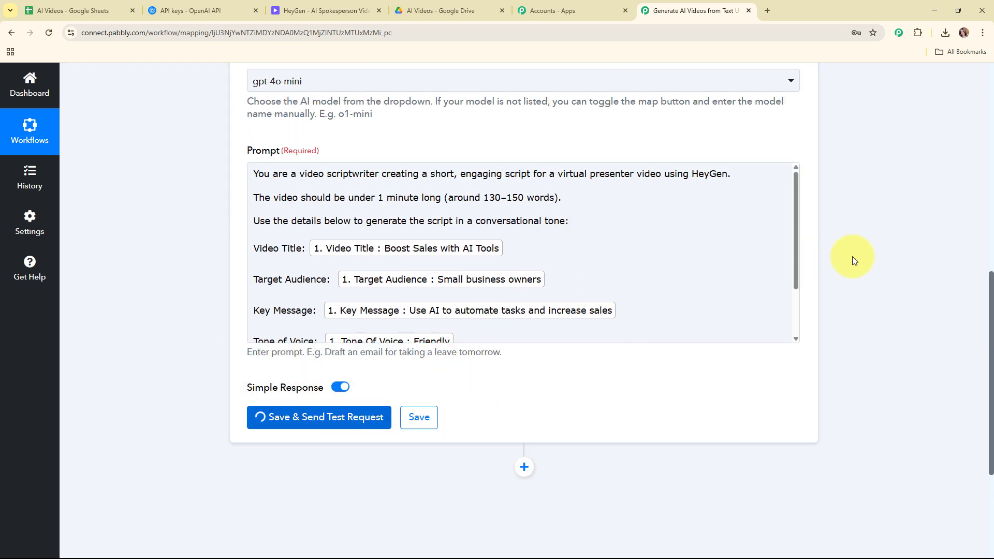
scroll(852, 257, "down", 5)
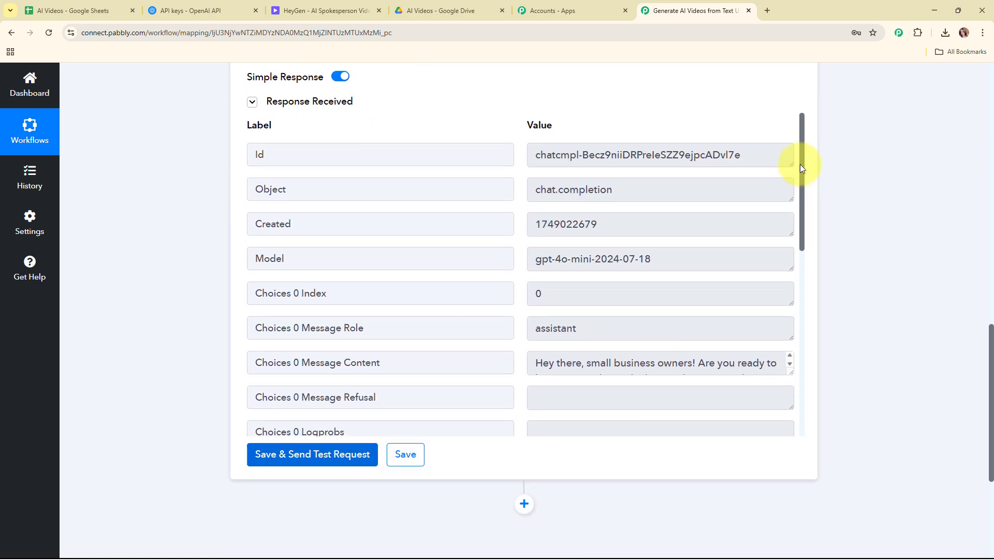
left_click_drag(800, 163, 751, 446)
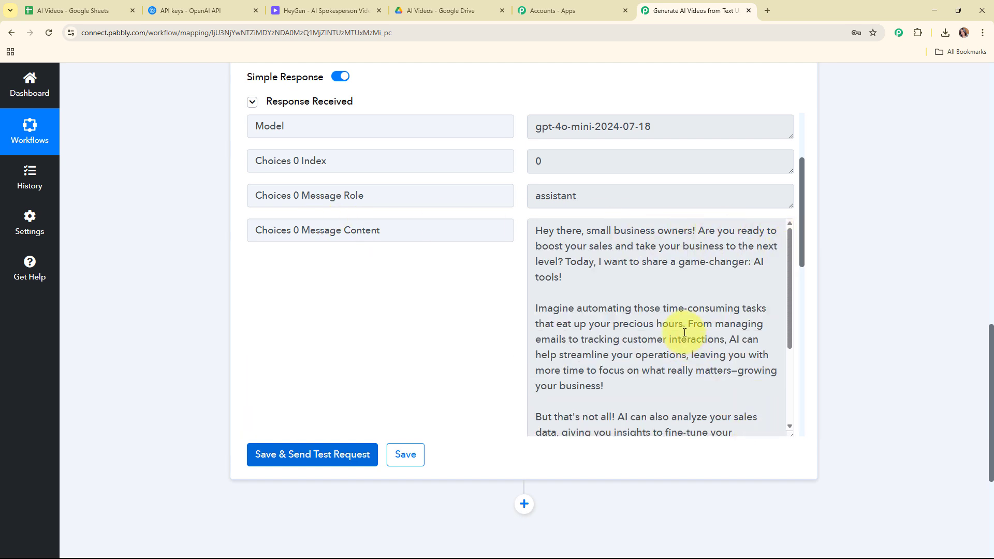
scroll(684, 331, "down", 3)
scroll(901, 300, "up", 12)
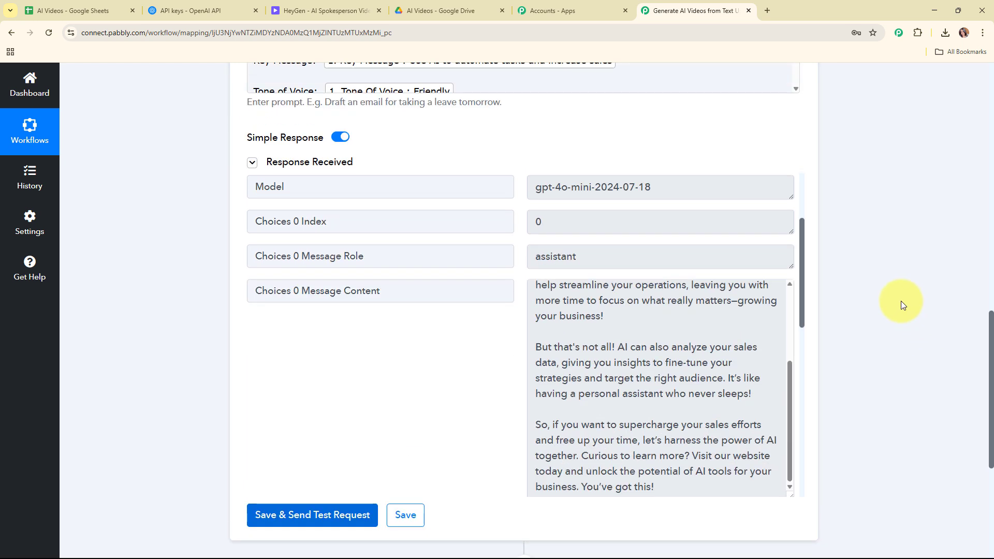
left_click(559, 233)
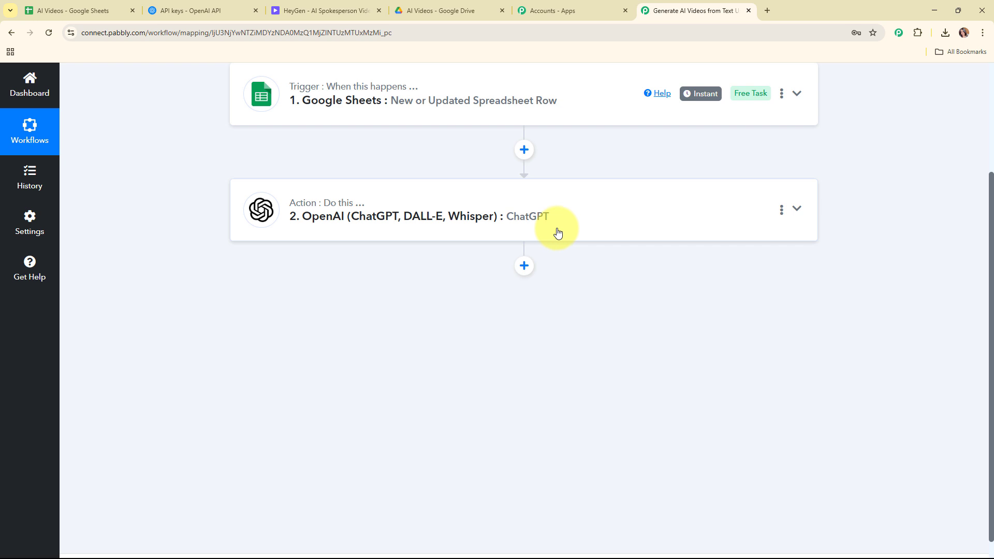
- Add a HeyGen action after the ChatGPT step with Create an Avatar Video as its action event
left_click(311, 10)
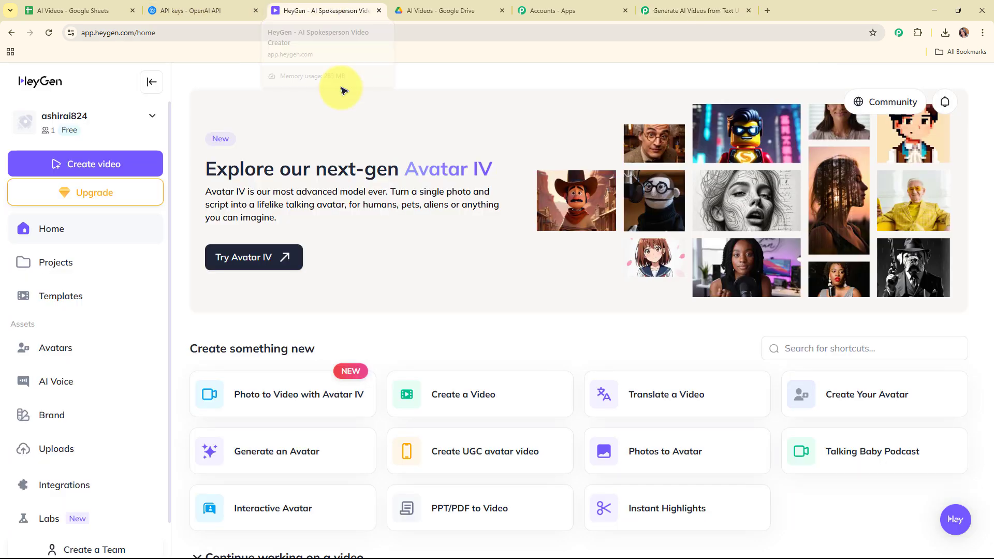
left_click(691, 10)
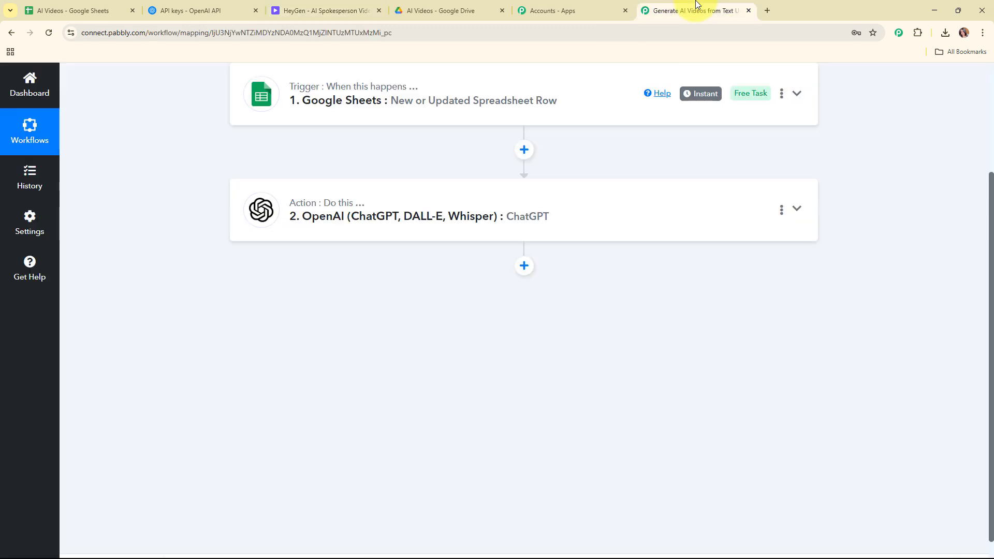
left_click(525, 266)
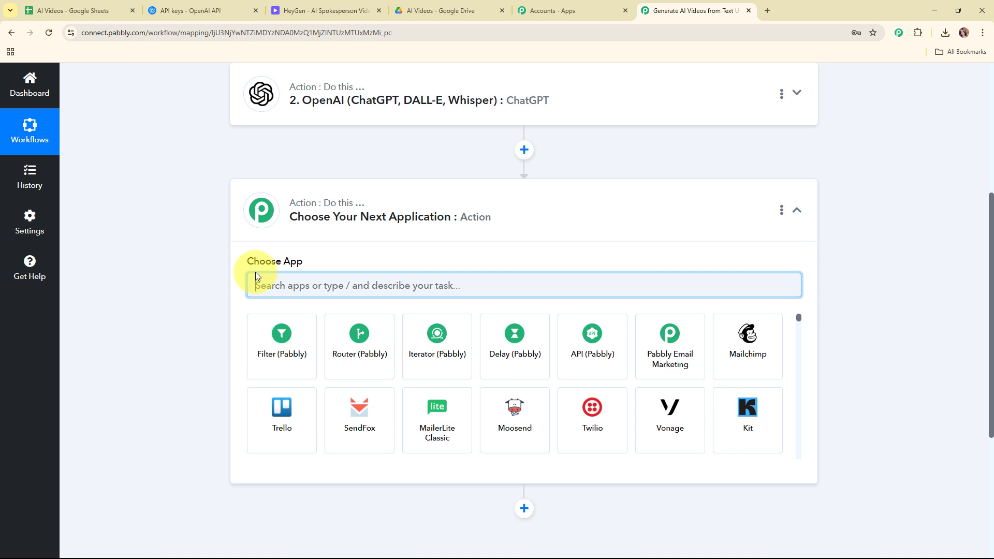
type("hey")
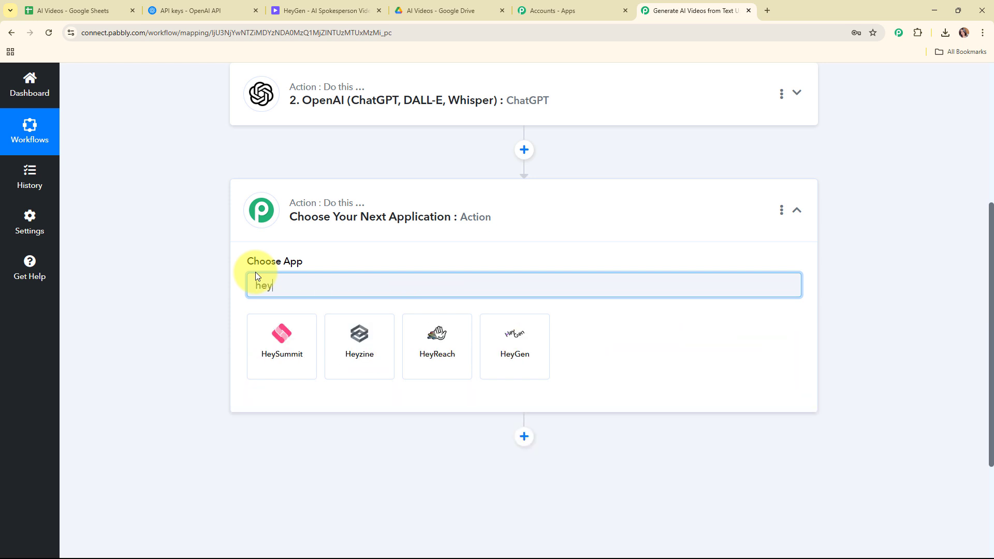
left_click(554, 366)
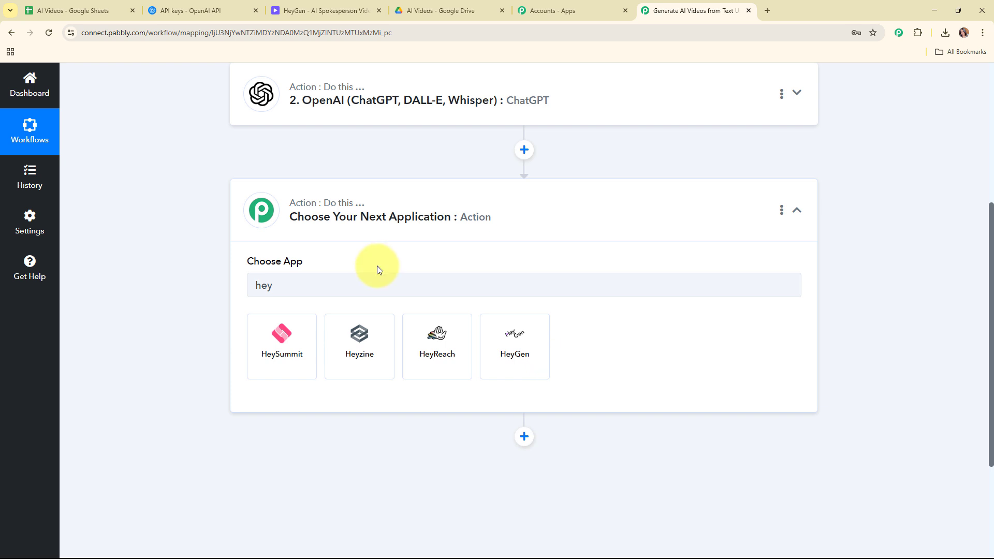
left_click(511, 361)
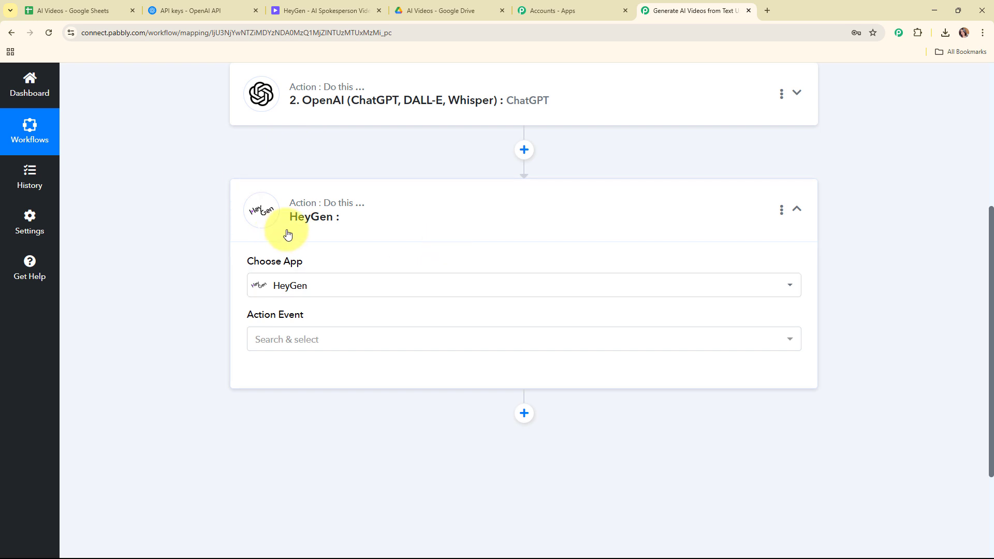
left_click(360, 339)
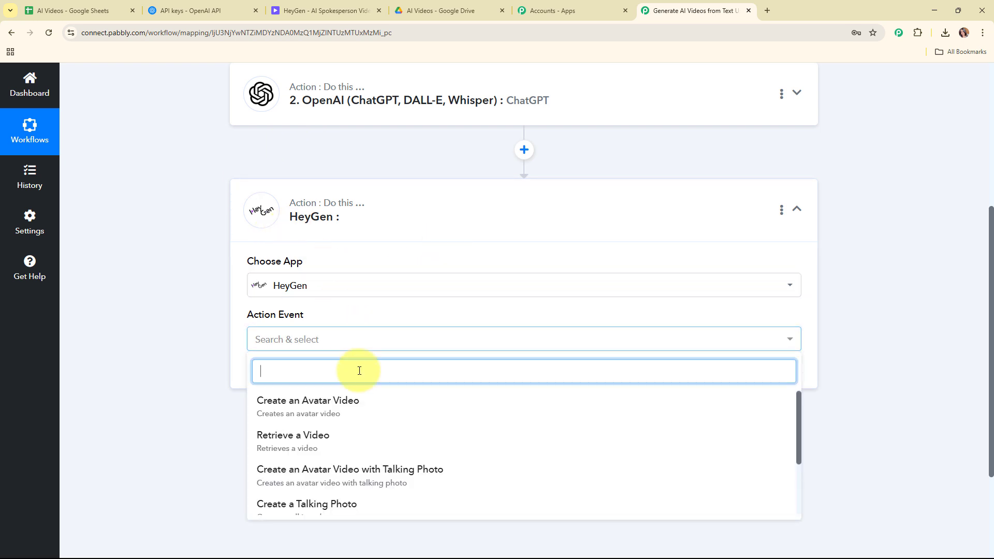
left_click(364, 409)
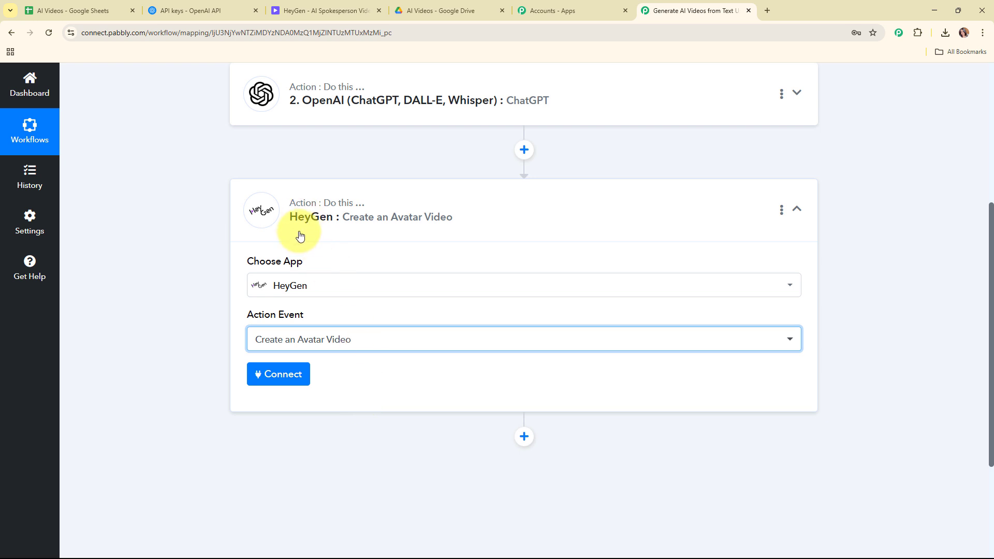
- Start a new HeyGen connection for the action and read the instructions for obtaining the API token
left_click(277, 374)
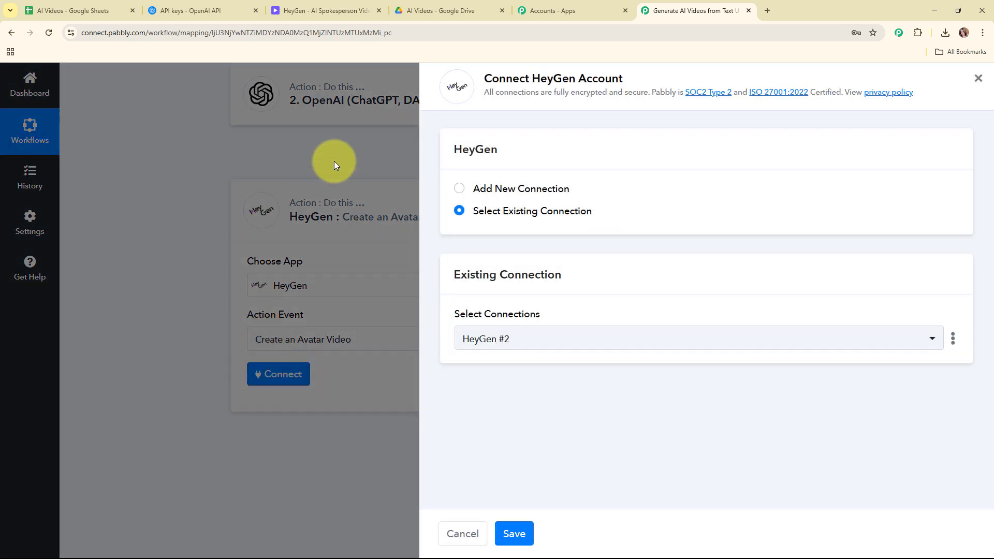
left_click(459, 193)
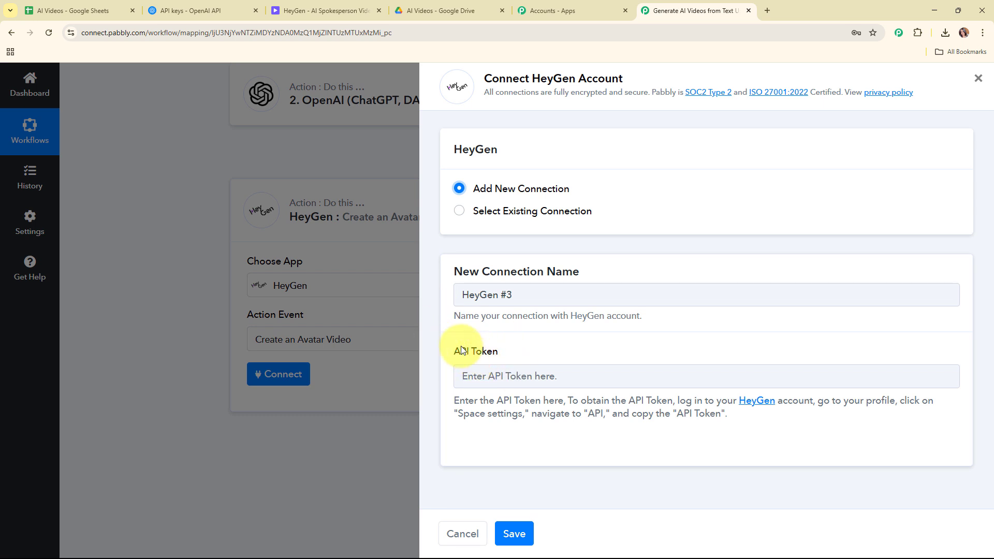
left_click_drag(455, 398, 761, 435)
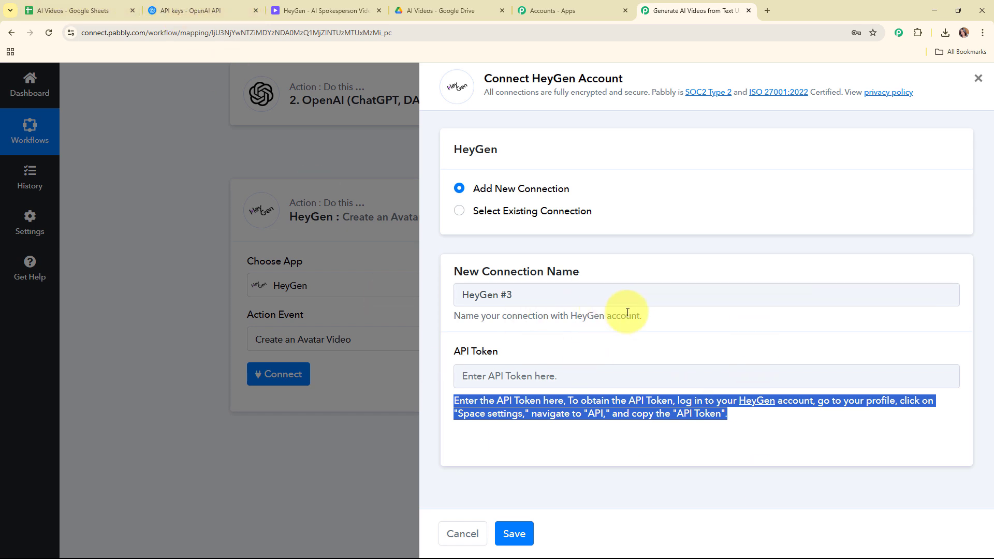
- Switch to HeyGen and copy the API token from the HeyGen API section of the Subscriptions & API settings
left_click(323, 15)
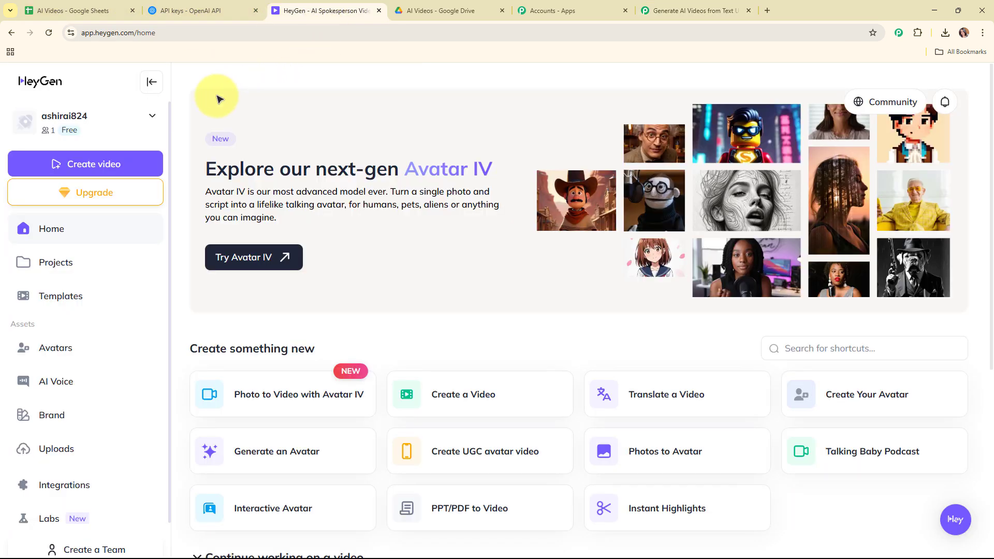
left_click(153, 119)
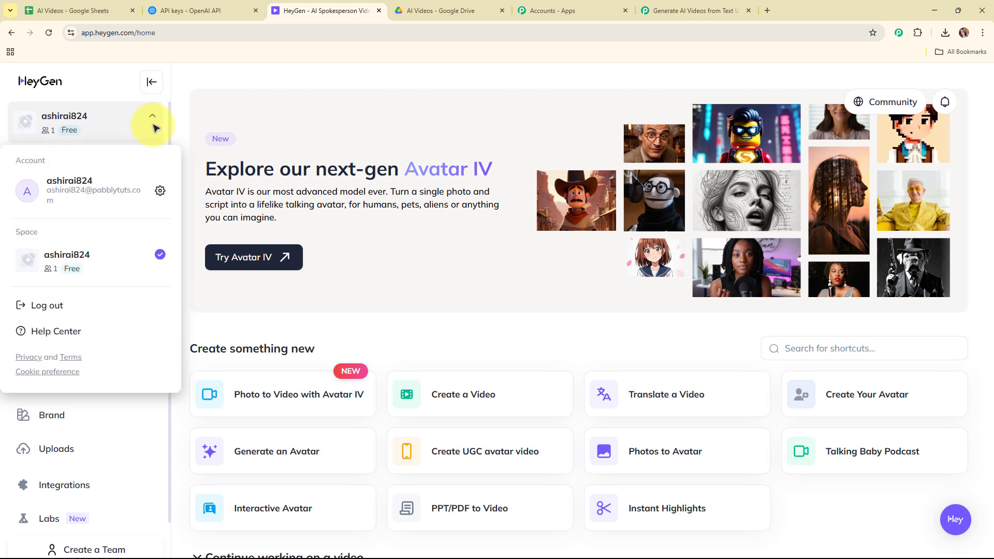
left_click(160, 196)
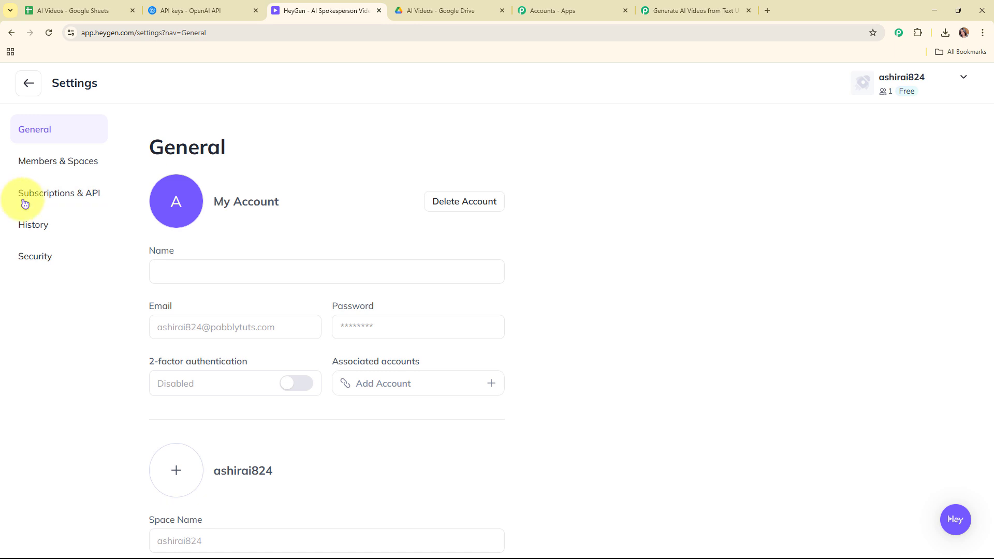
left_click(75, 205)
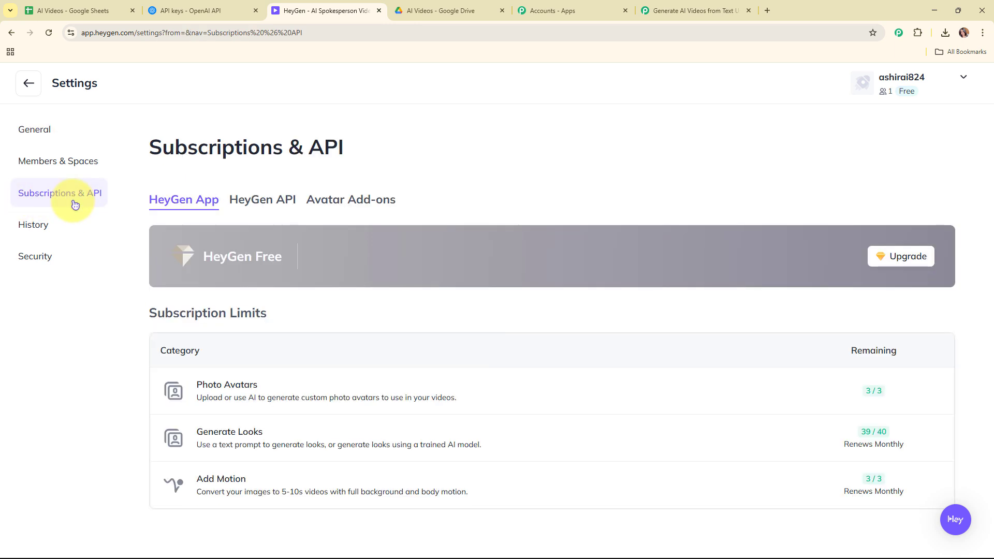
left_click(253, 202)
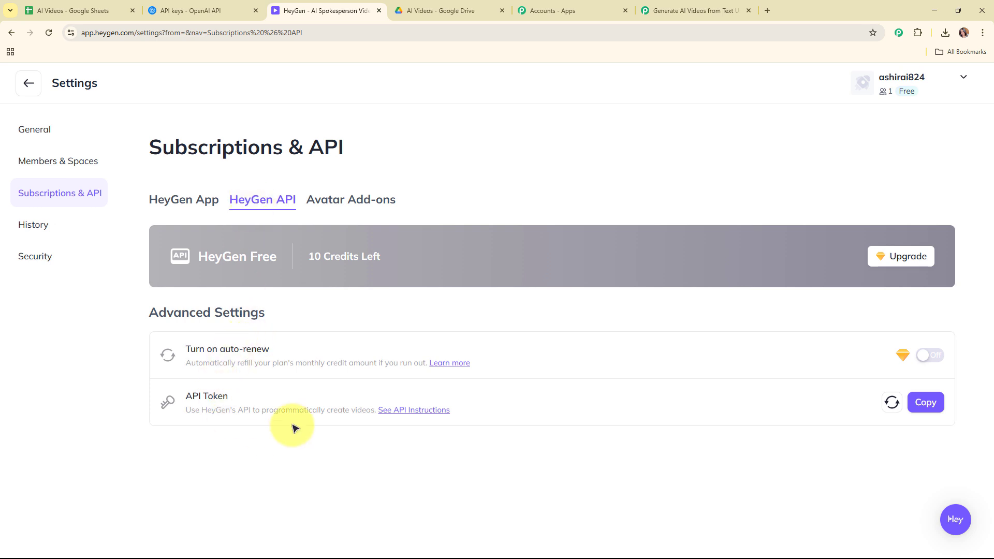
left_click(926, 402)
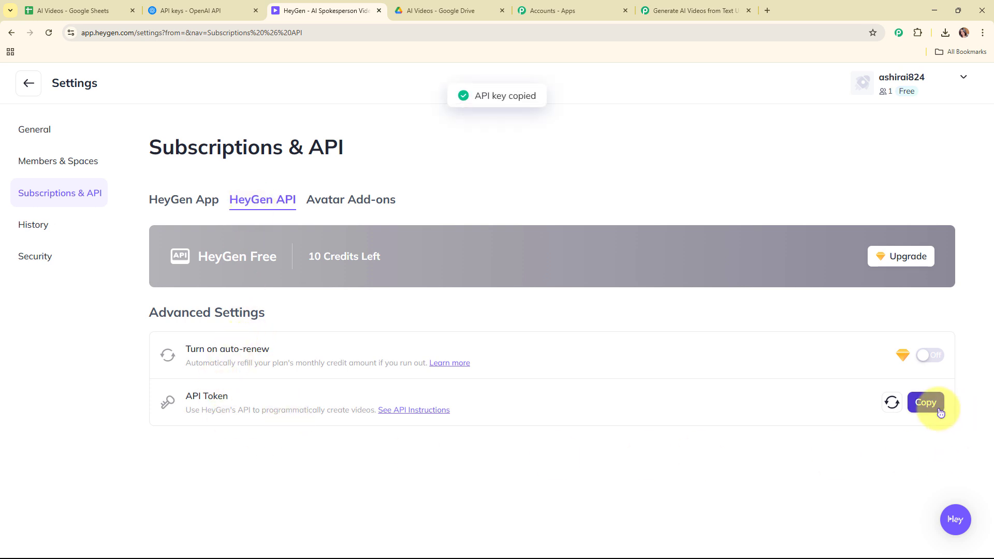
- Return to Pabbly Connect, paste the copied token into the connection's API Token field, and save the connection
left_click(704, 6)
right_click(496, 376)
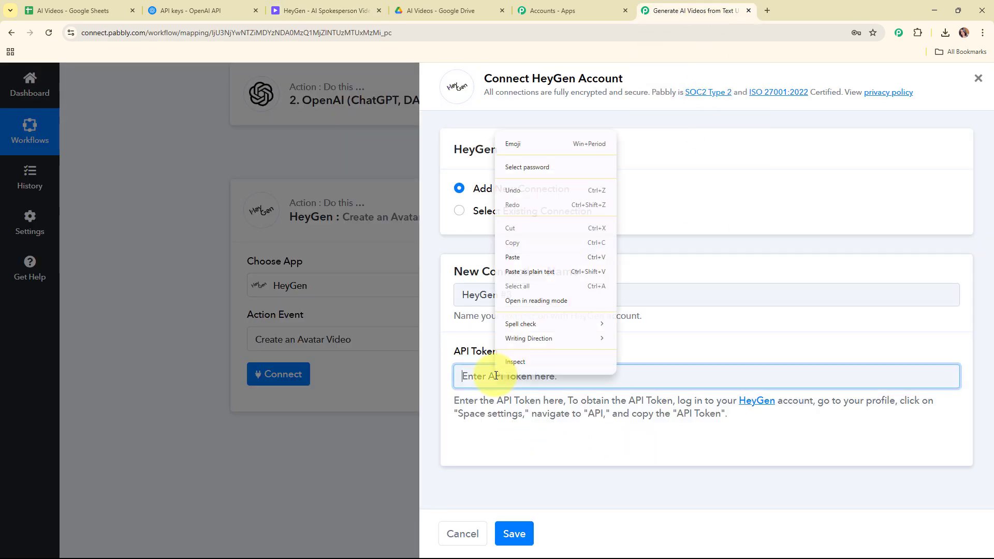
left_click(545, 257)
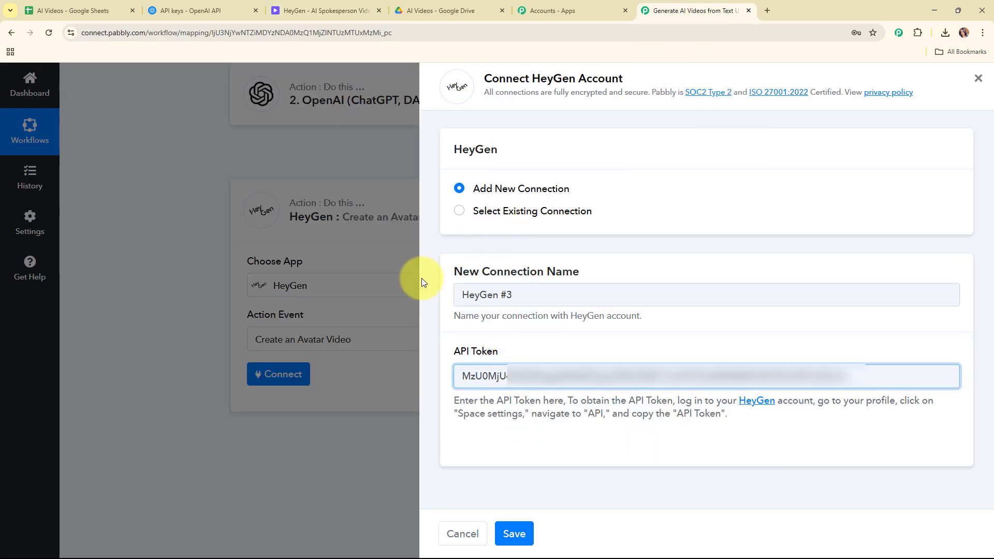
left_click(514, 534)
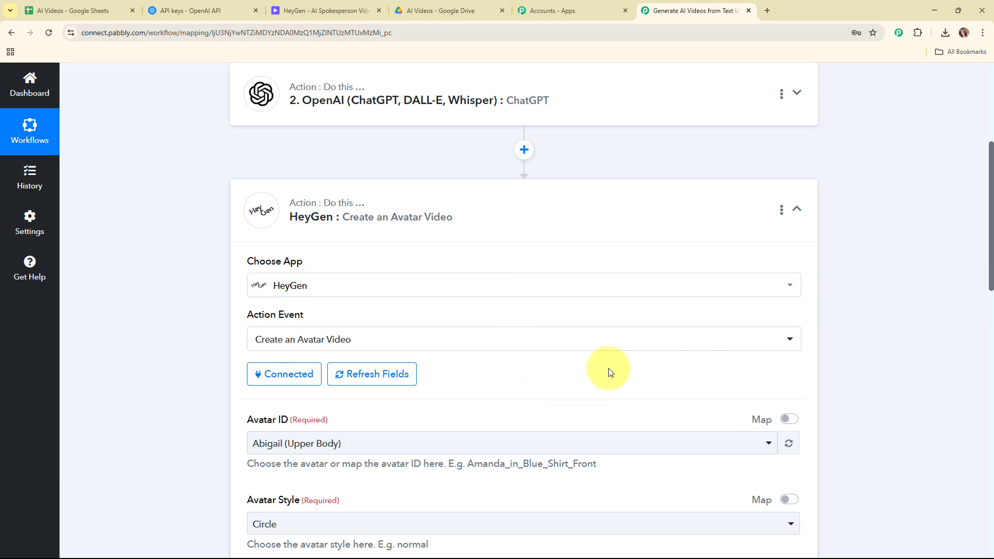
- Search the HeyGen action's Avatar ID options for "nik" and choose Nik in Black Shirt as the avatar
scroll(603, 362, "down", 4)
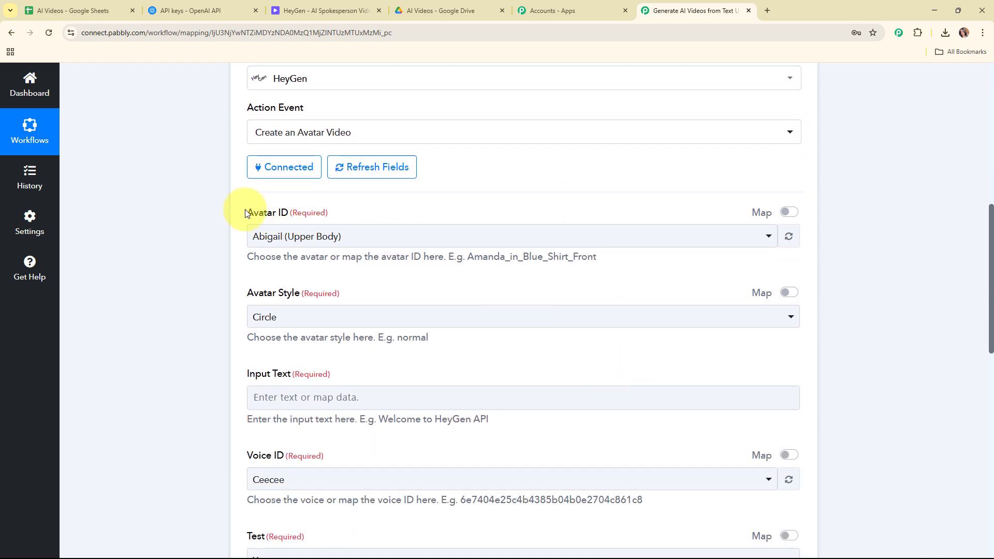
left_click_drag(246, 213, 377, 210)
left_click(425, 283)
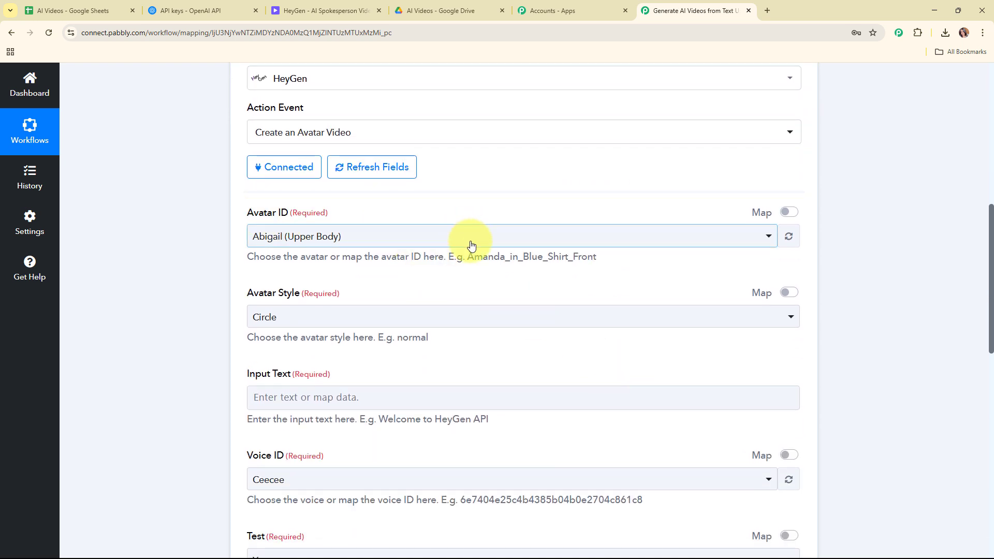
left_click(471, 246)
type("nni")
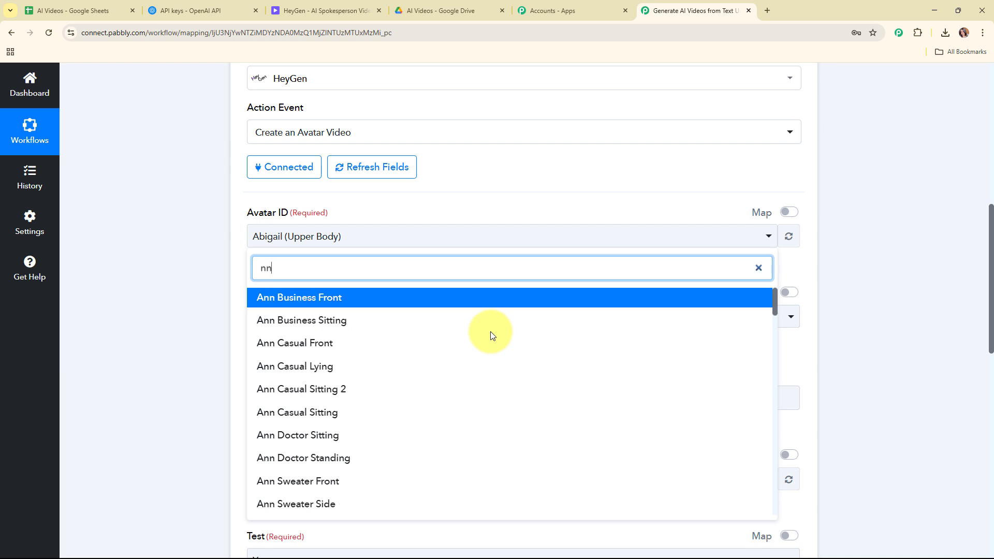
key("BackSpace")
key("BackSpace")
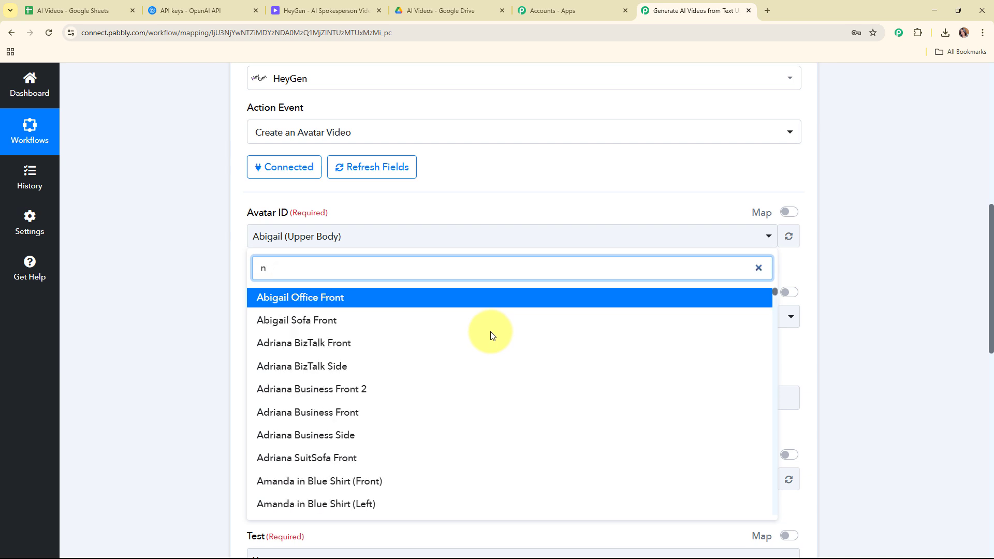
type("ik")
left_click(296, 301)
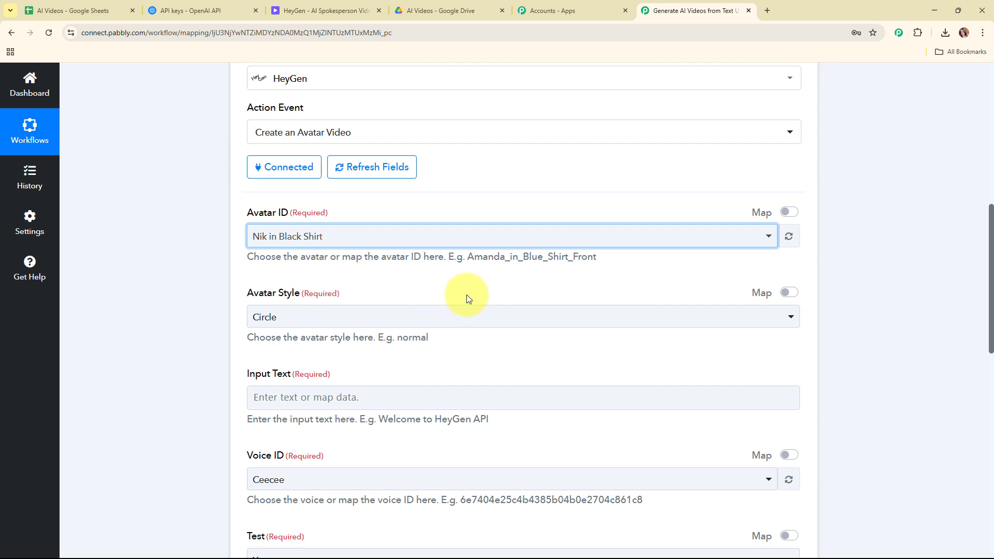
- Set the Avatar Style of the HeyGen action to Normal
scroll(468, 299, "down", 1)
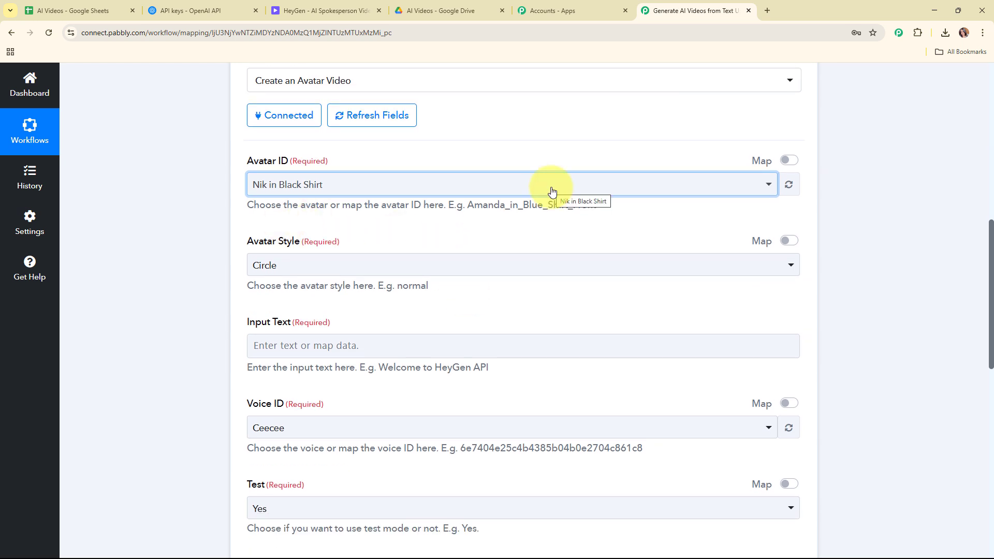
scroll(408, 221, "down", 2)
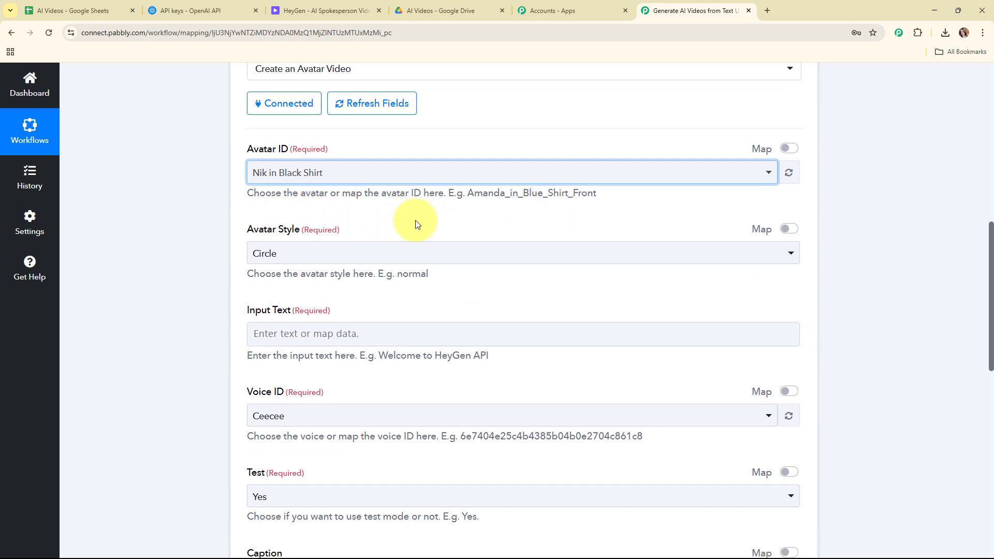
left_click(290, 162)
left_click(321, 246)
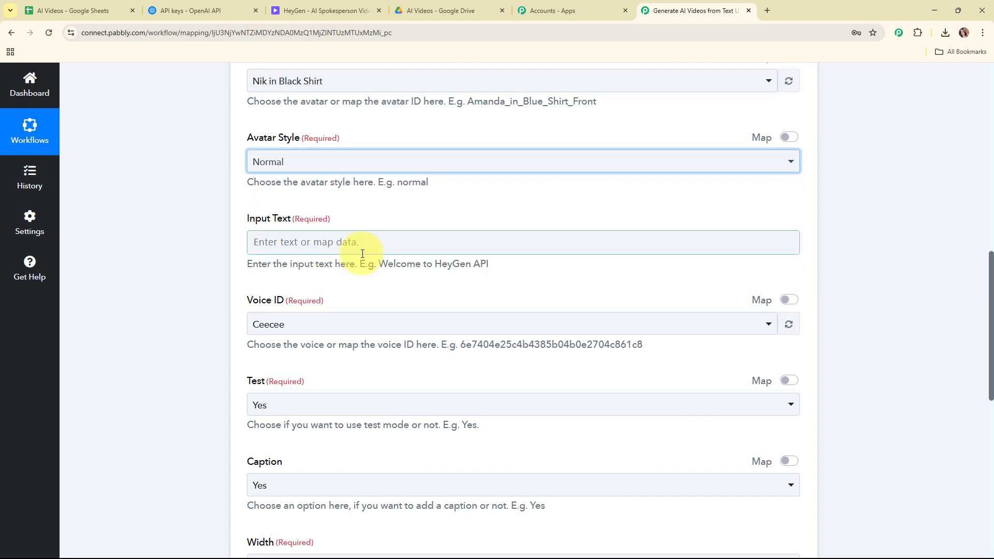
- Map Choices 0 Message Content from the ChatGPT step into the Input Text field
scroll(308, 192, "down", 1)
left_click(309, 190)
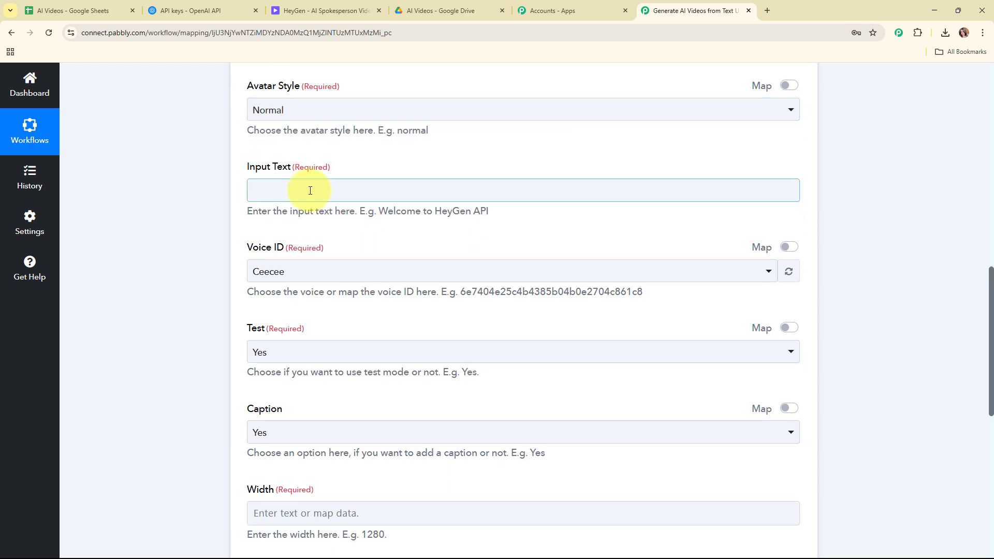
left_click(328, 328)
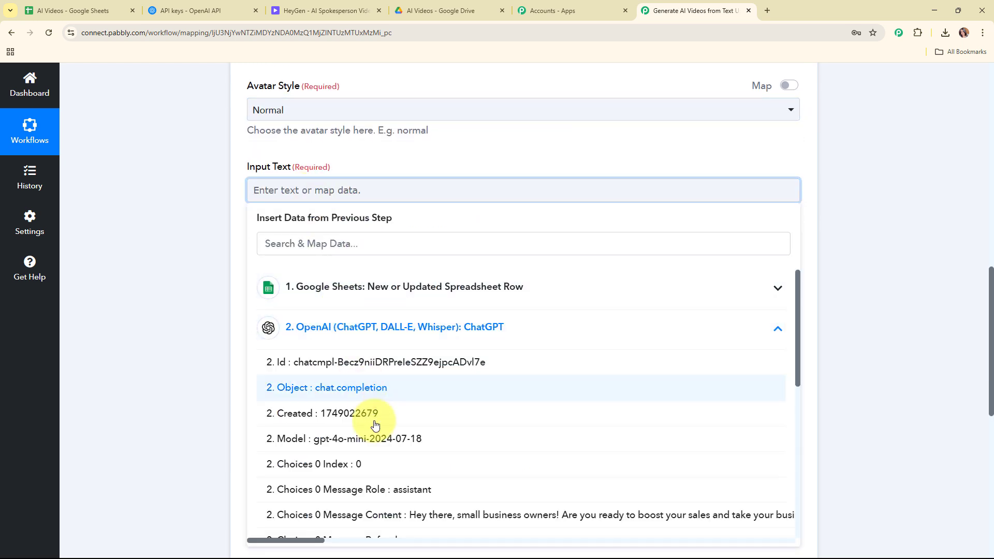
left_click(392, 525)
left_click(151, 281)
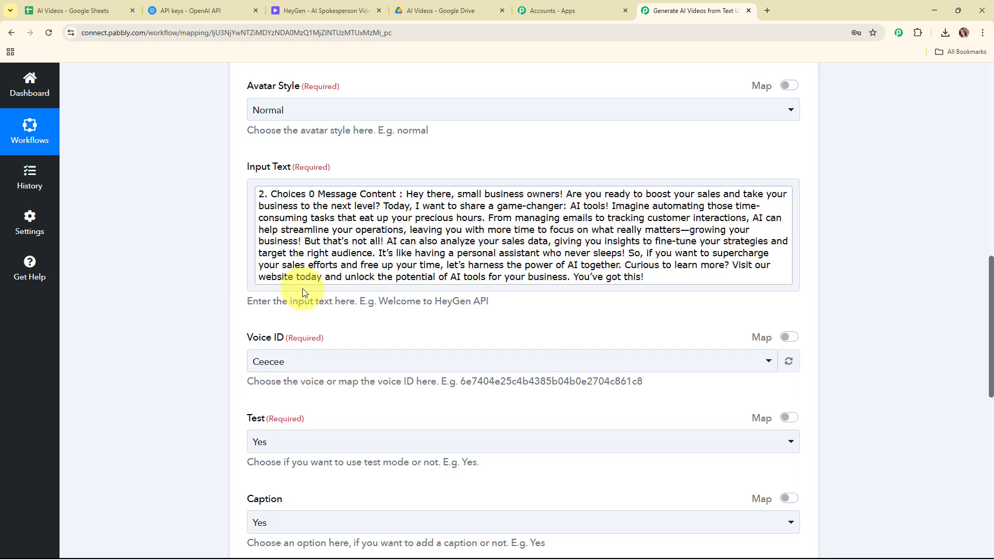
- Search the Voice ID options for "nic" and choose Nick as the avatar's voice
scroll(595, 311, "down", 2)
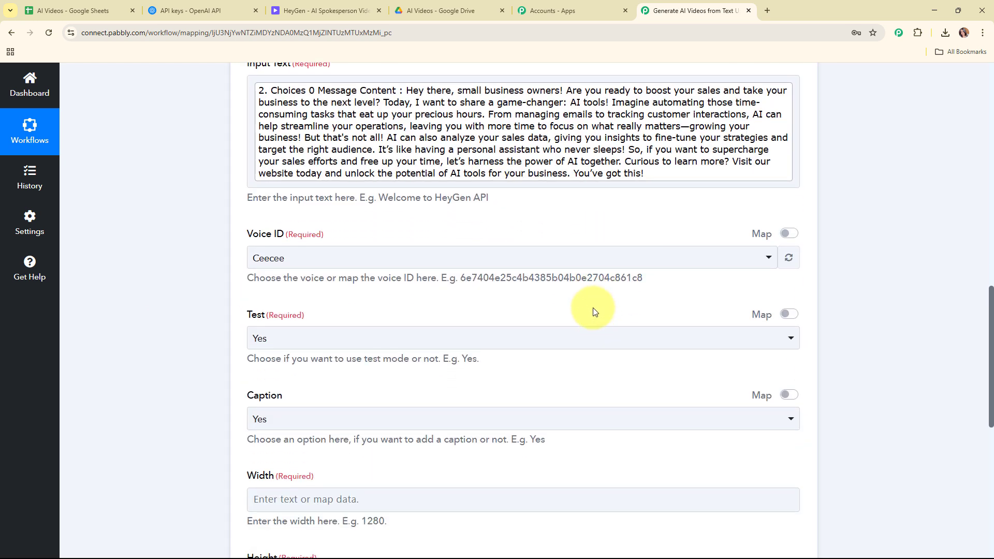
left_click(390, 264)
type("nik")
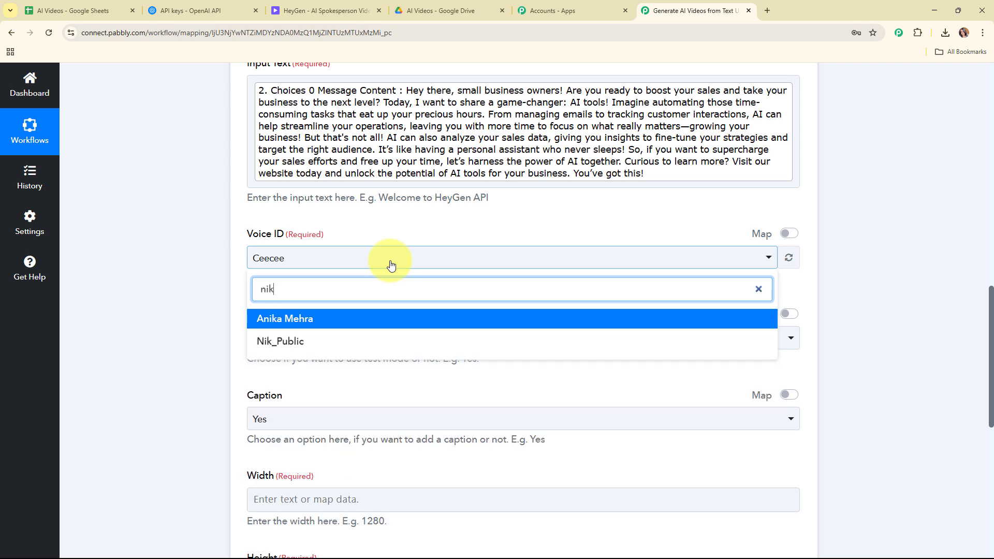
key("BackSpace")
type("c")
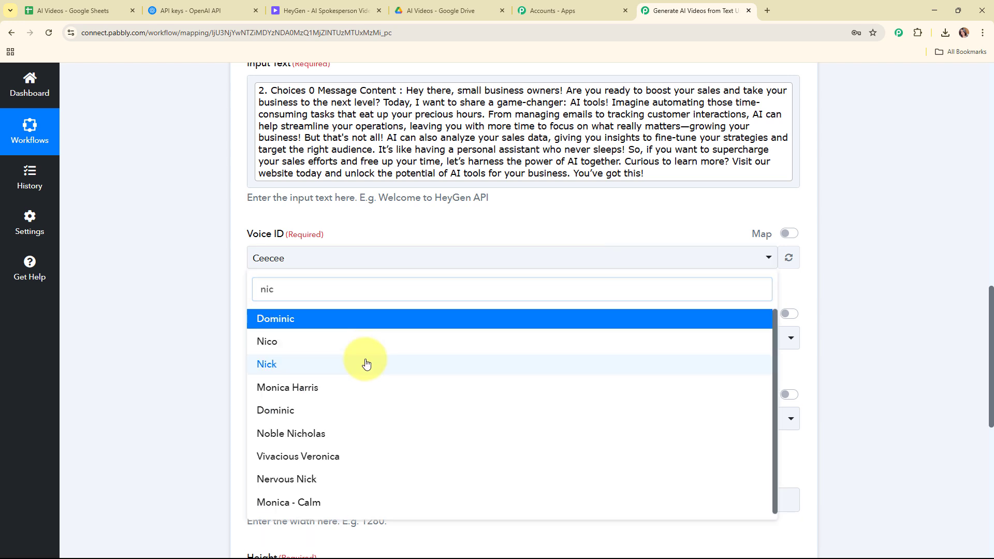
left_click(362, 364)
- Choose Yes for both the Test and Caption settings of the avatar video
scroll(471, 333, "down", 2)
left_click(401, 240)
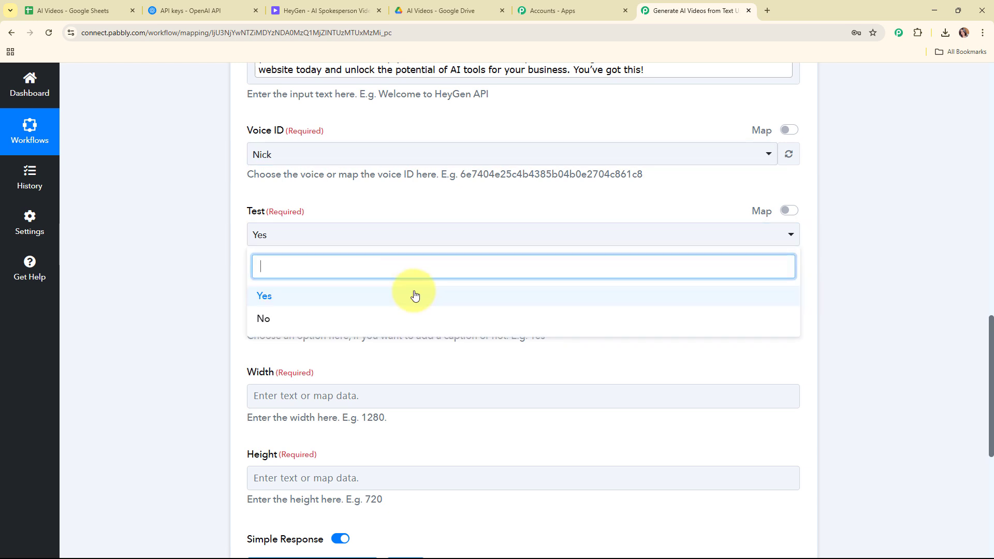
left_click(413, 294)
scroll(499, 288, "down", 1)
scroll(499, 288, "down", 1)
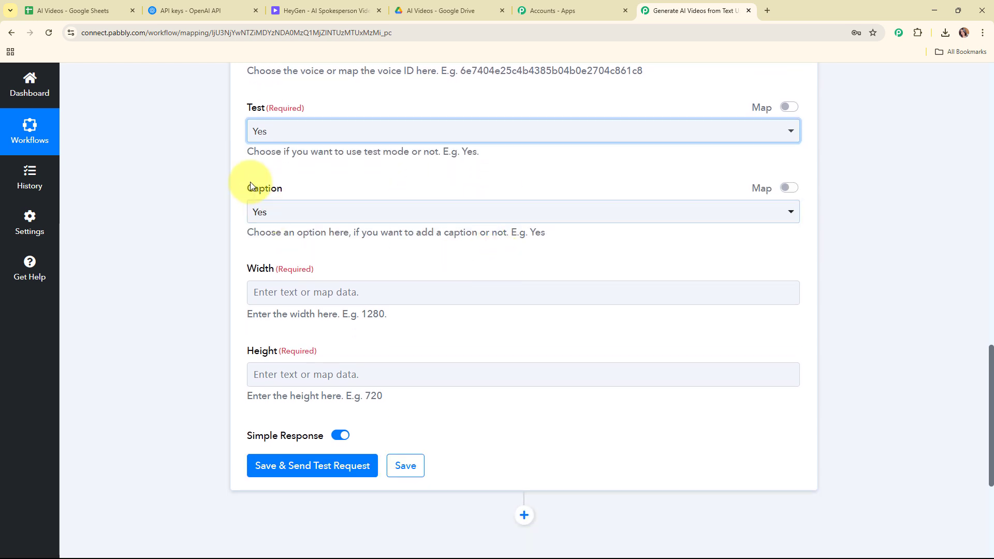
left_click(322, 211)
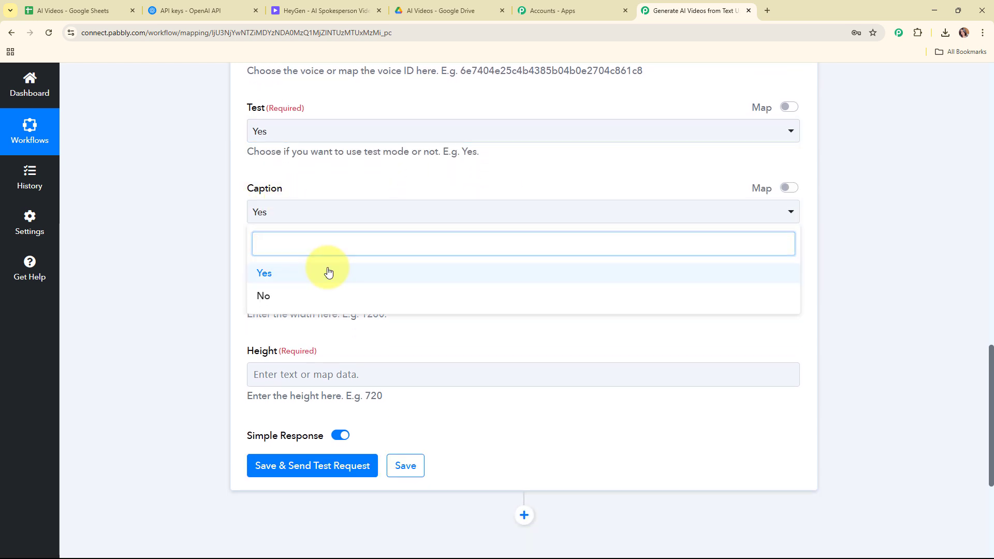
left_click(328, 272)
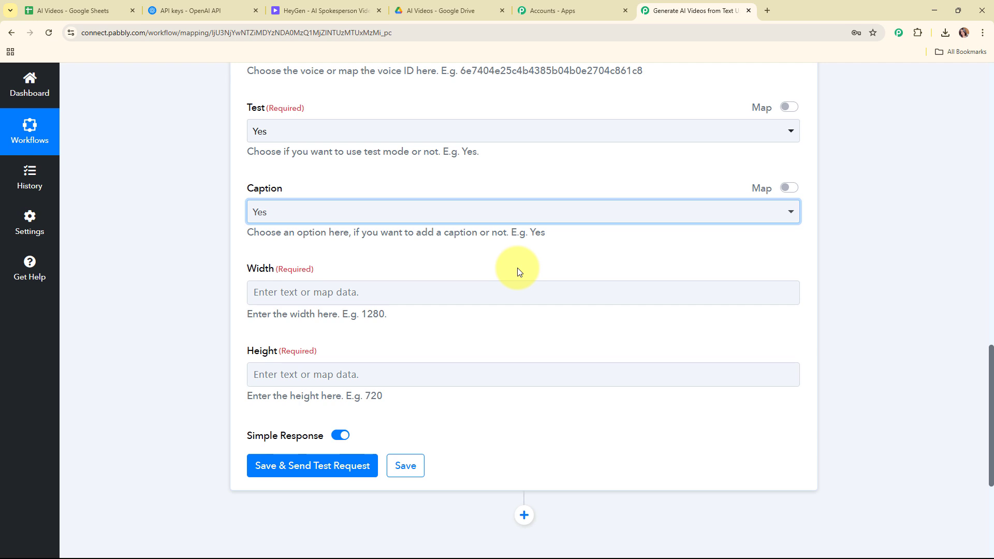
- Set the avatar video's width to 1280 and its height to 720
left_click(484, 286)
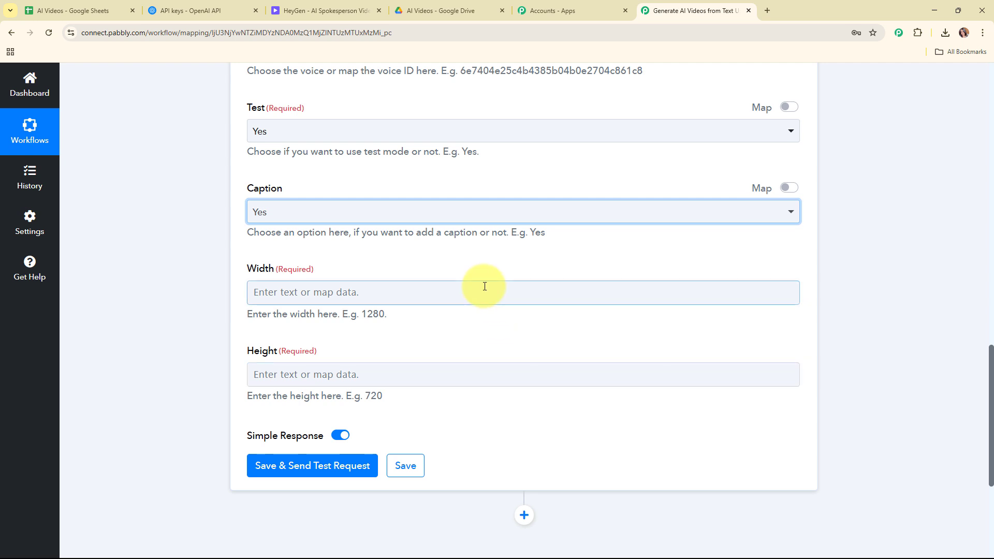
type("1280")
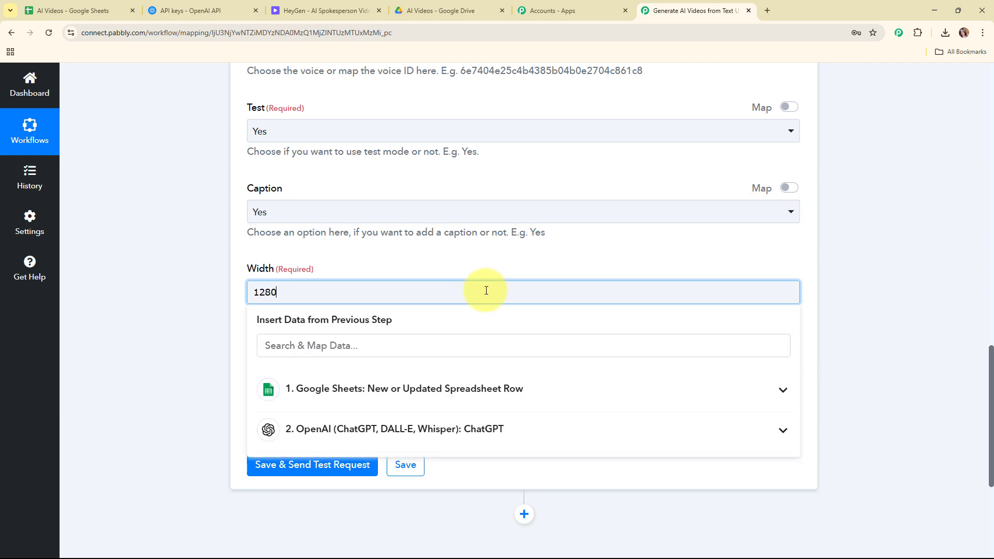
left_click(337, 373)
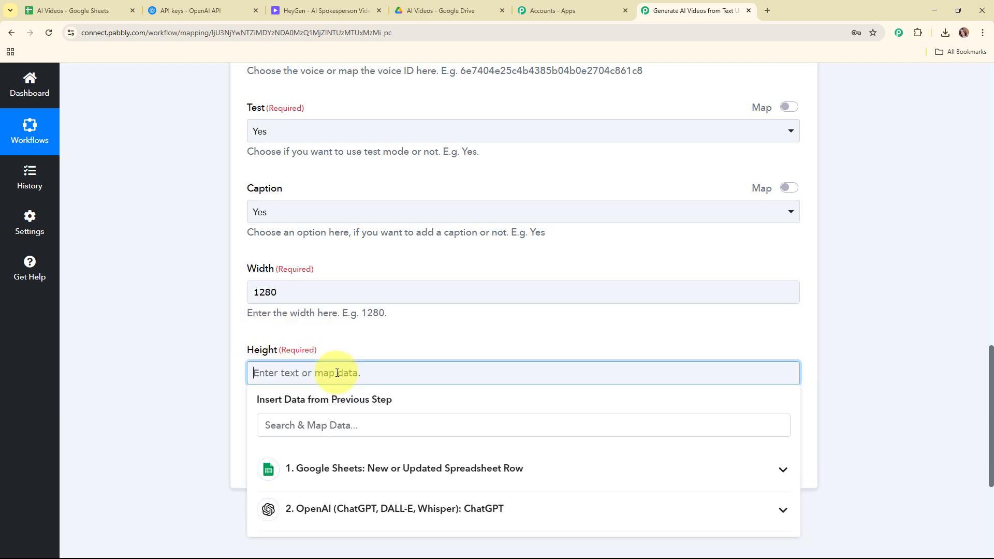
type("720")
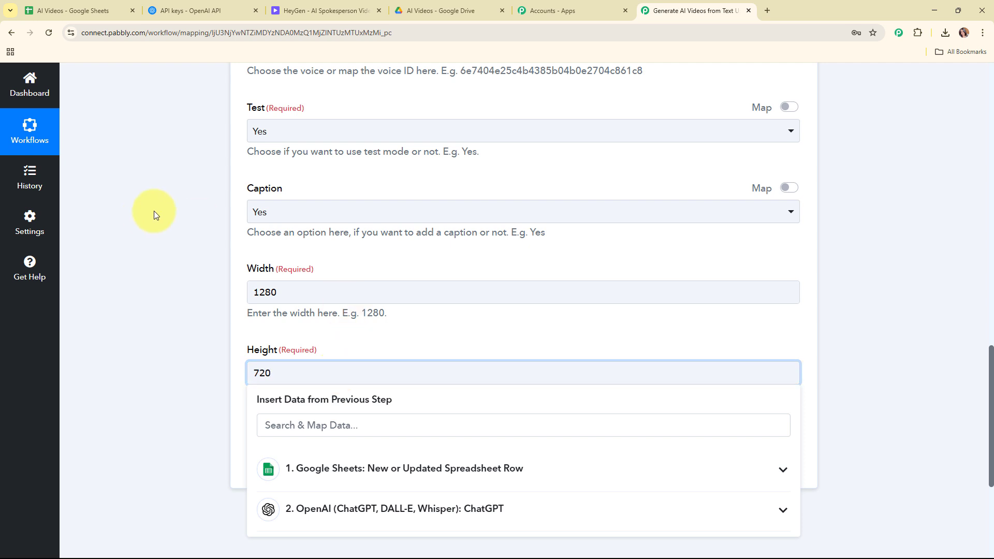
left_click(140, 219)
- Save the HeyGen action with a test request and select the returned Data Video Id value
scroll(553, 316, "down", 3)
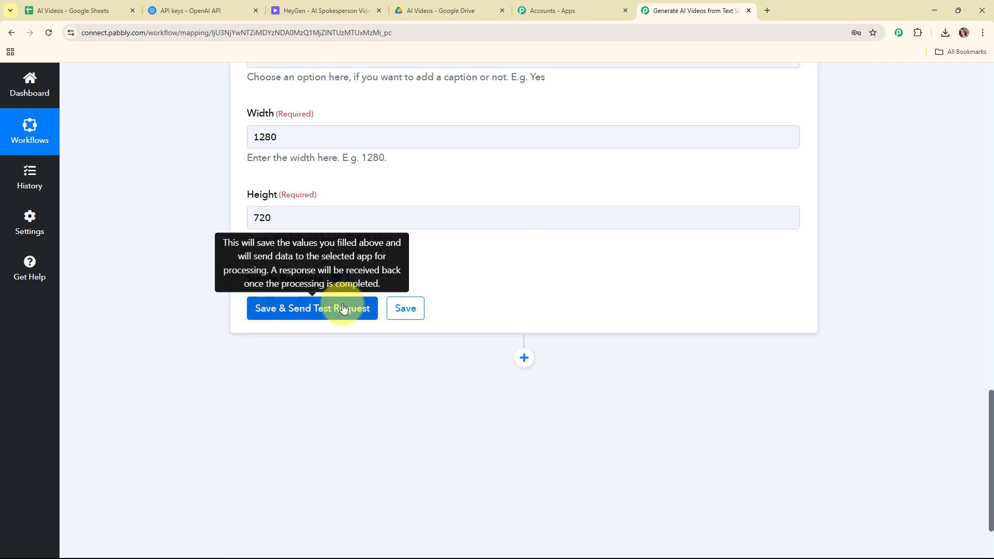
left_click(342, 309)
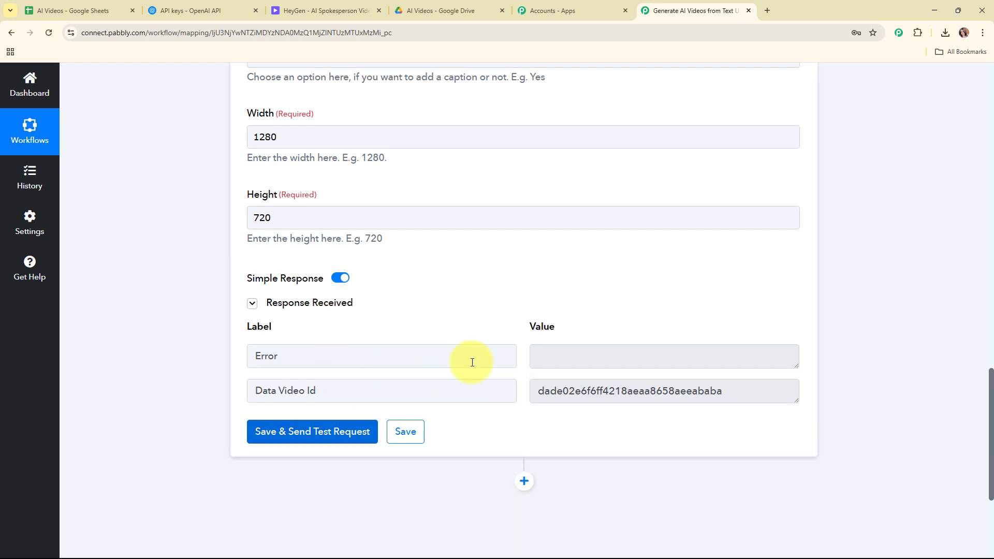
scroll(472, 363, "down", 2)
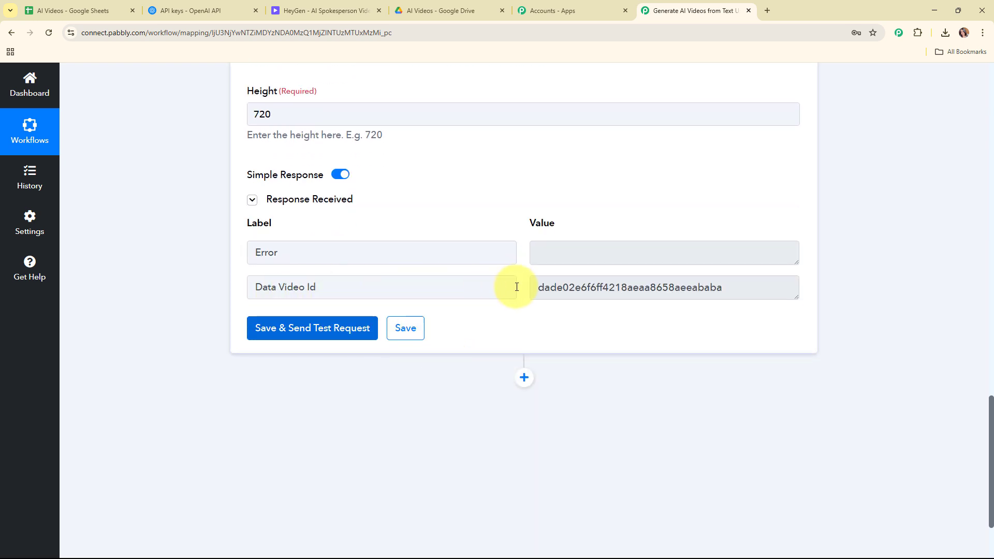
left_click(575, 287)
double_click(574, 288)
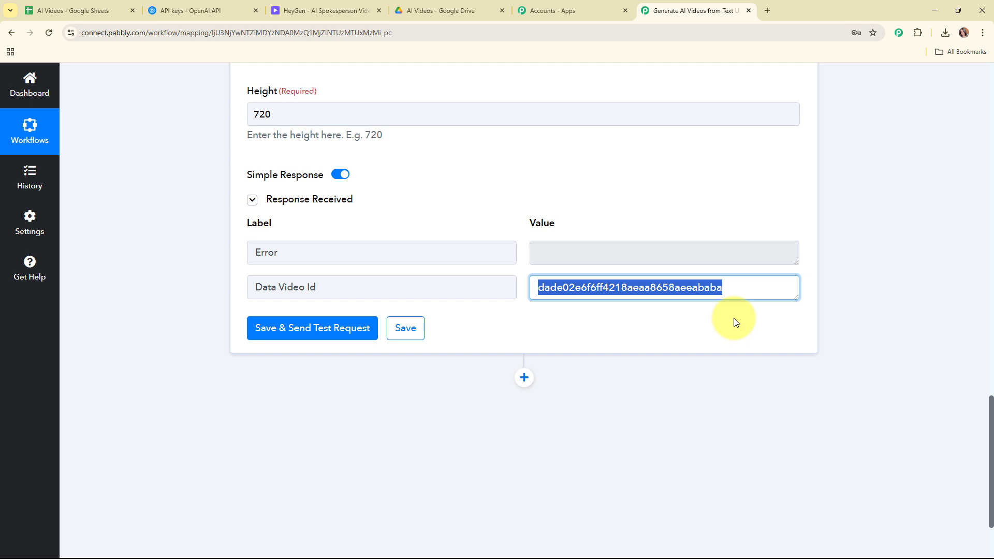
- Add a Delay (Pabbly) action after the HeyGen step with Add Time Delay as its event and connect it
left_click(524, 377)
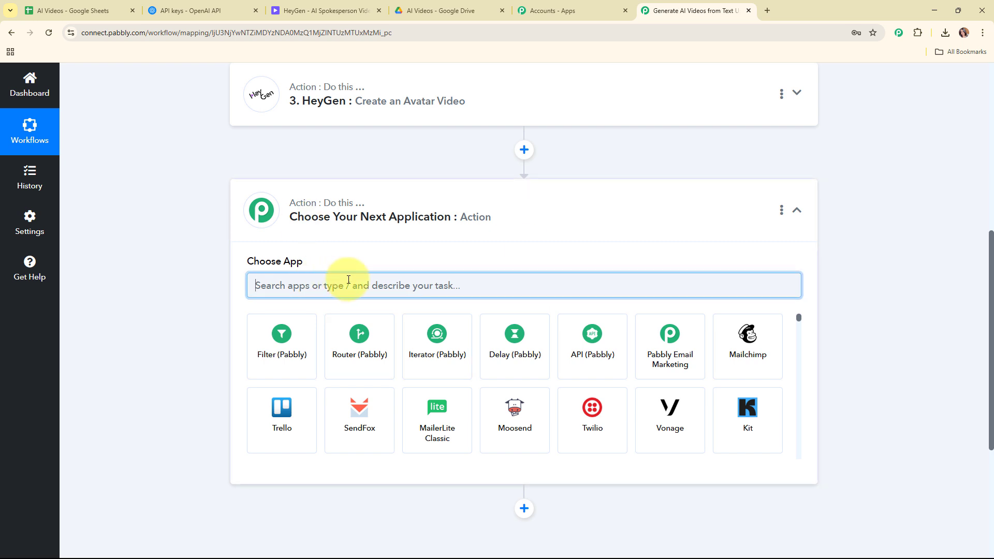
left_click(514, 335)
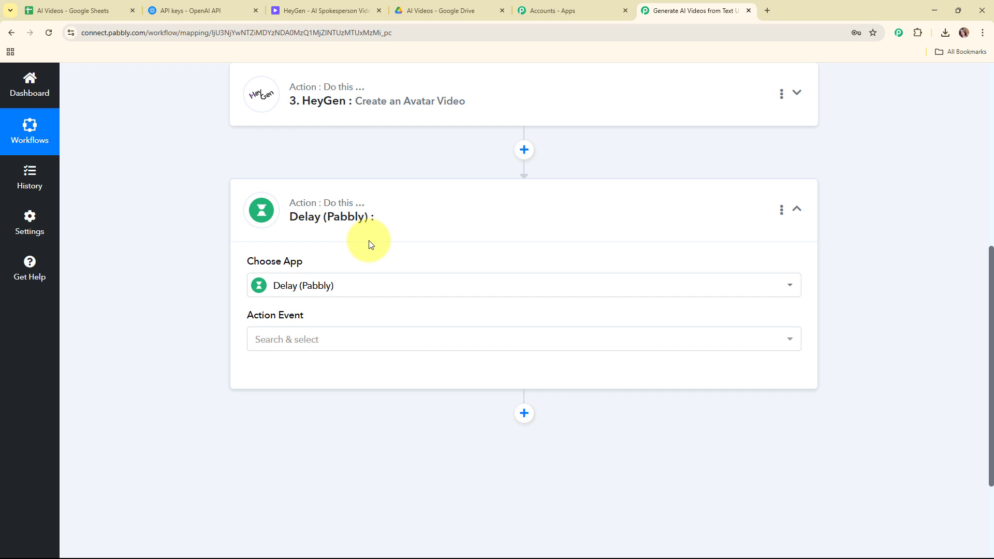
left_click(366, 340)
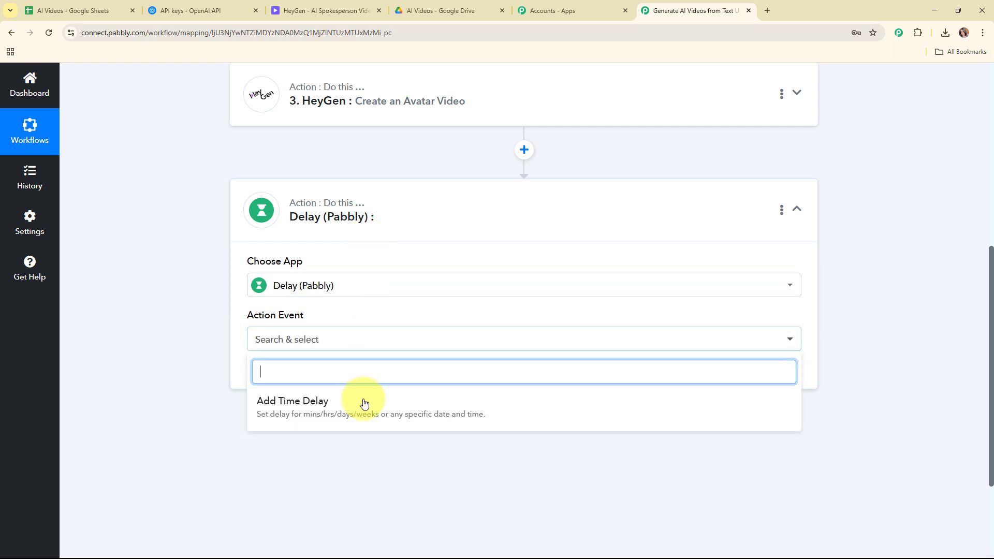
left_click(366, 403)
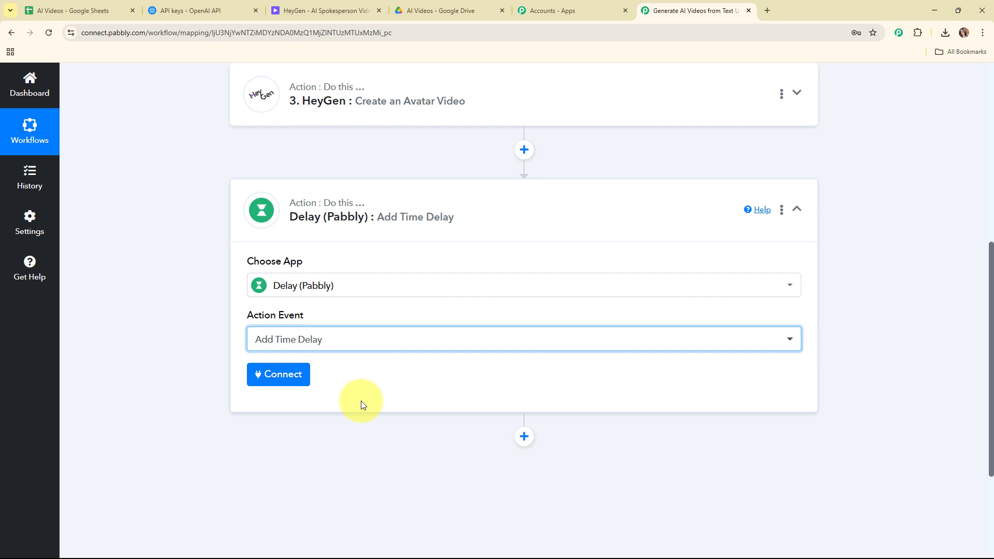
left_click(288, 377)
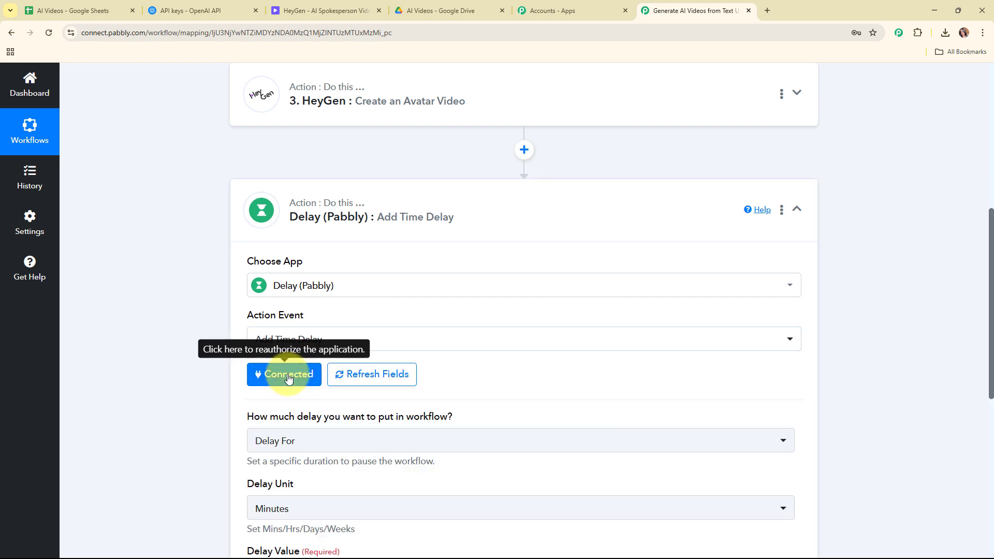
- Choose Delay For as the delay type and Minutes as the delay unit
scroll(549, 275, "down", 4)
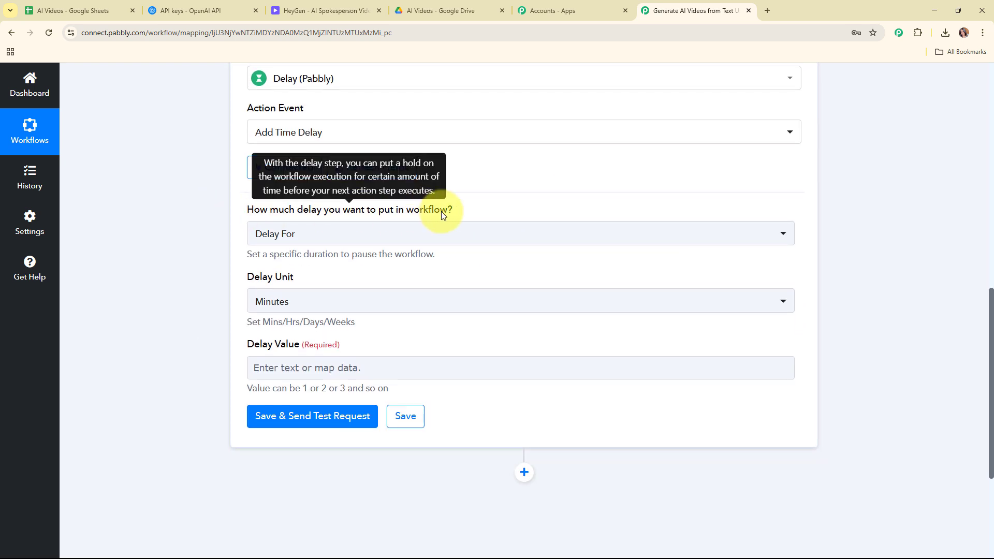
left_click(452, 231)
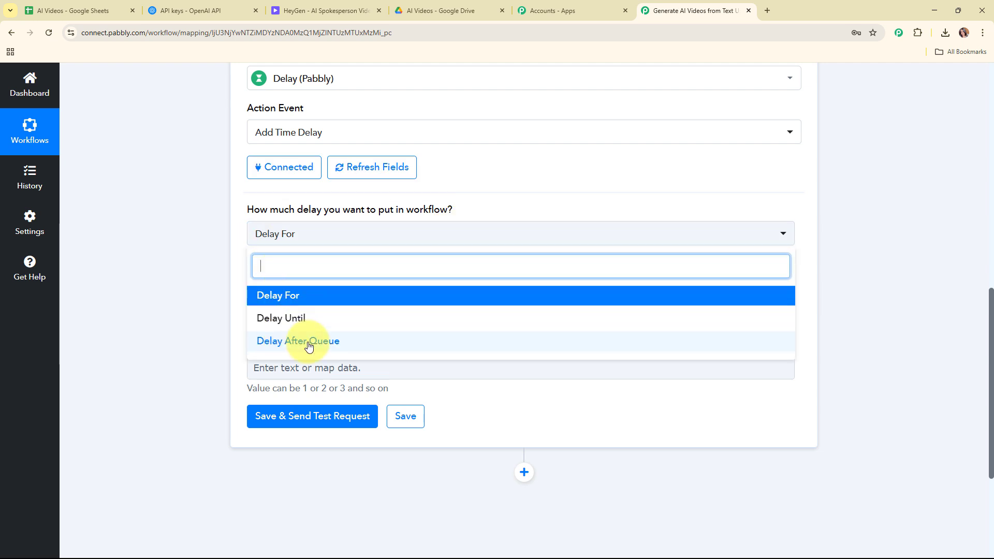
left_click(277, 298)
left_click(379, 304)
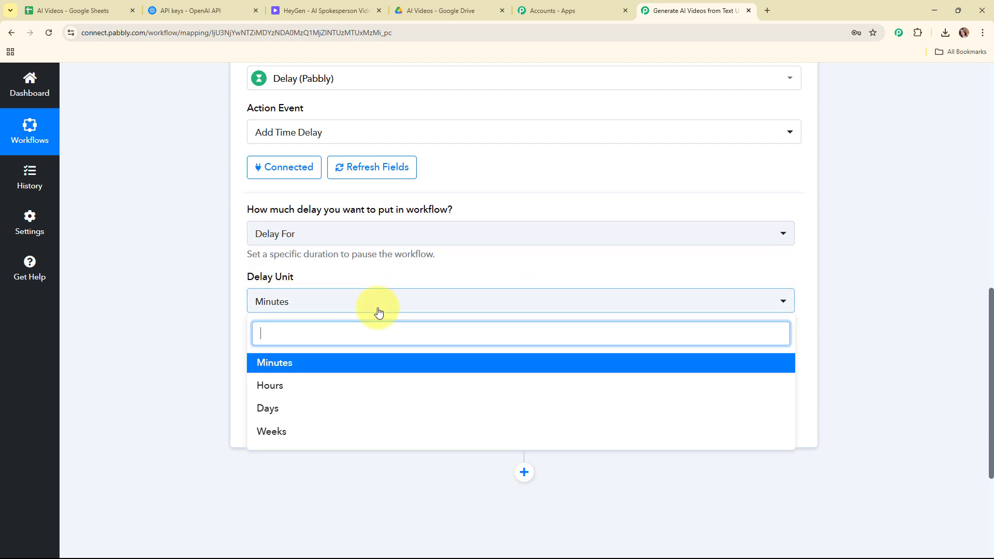
left_click(369, 361)
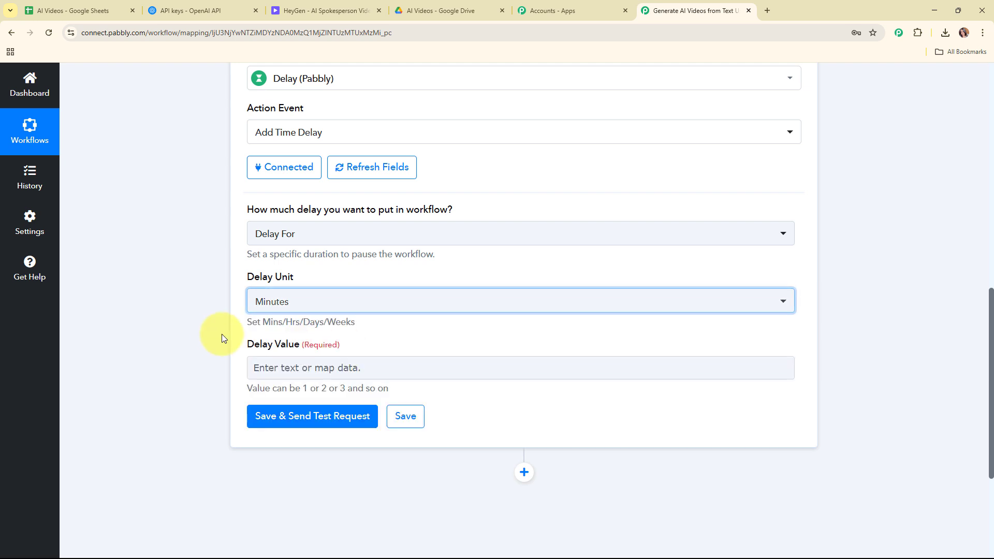
- Set the delay value to 10, save the Delay step with a test request, and collapse it
left_click(320, 366)
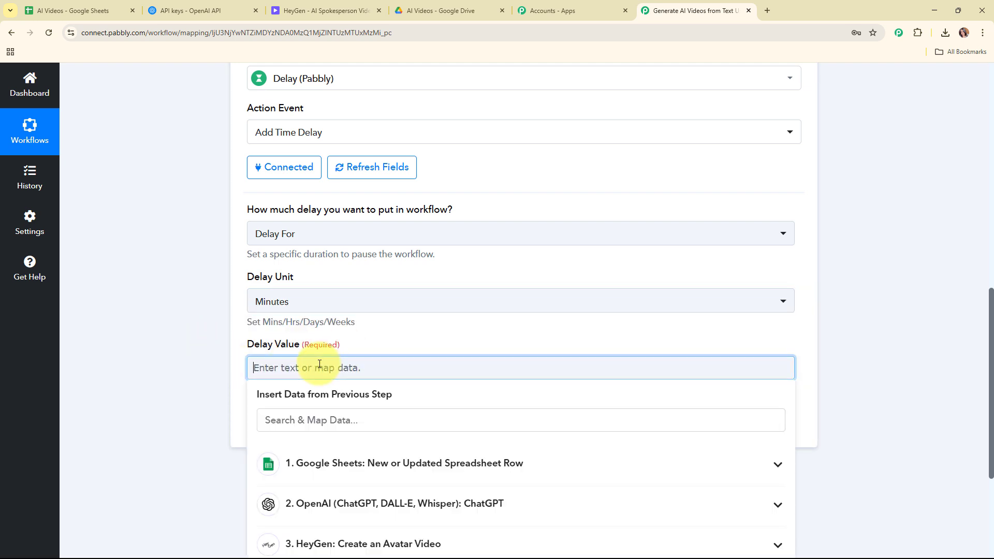
type("10")
left_click(156, 295)
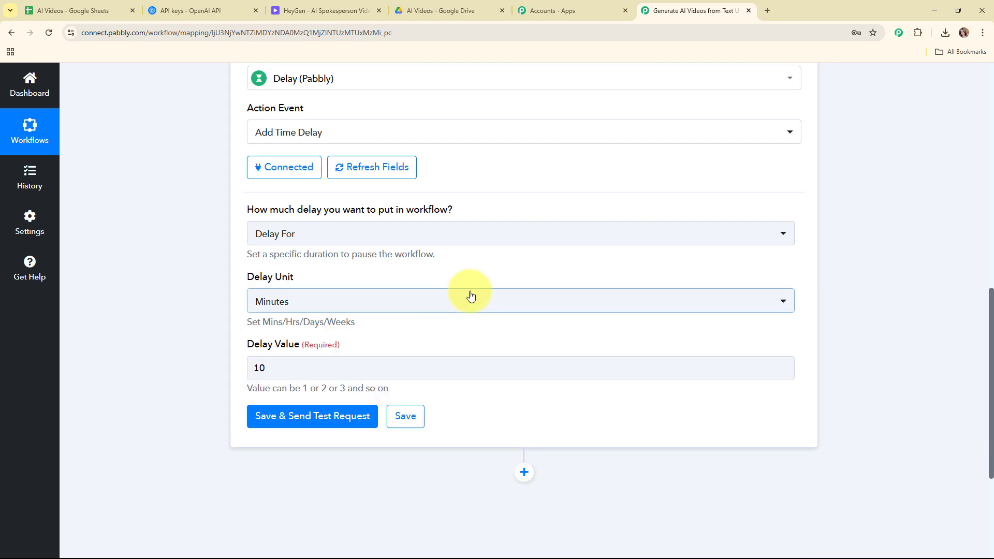
scroll(470, 295, "down", 2)
left_click(296, 325)
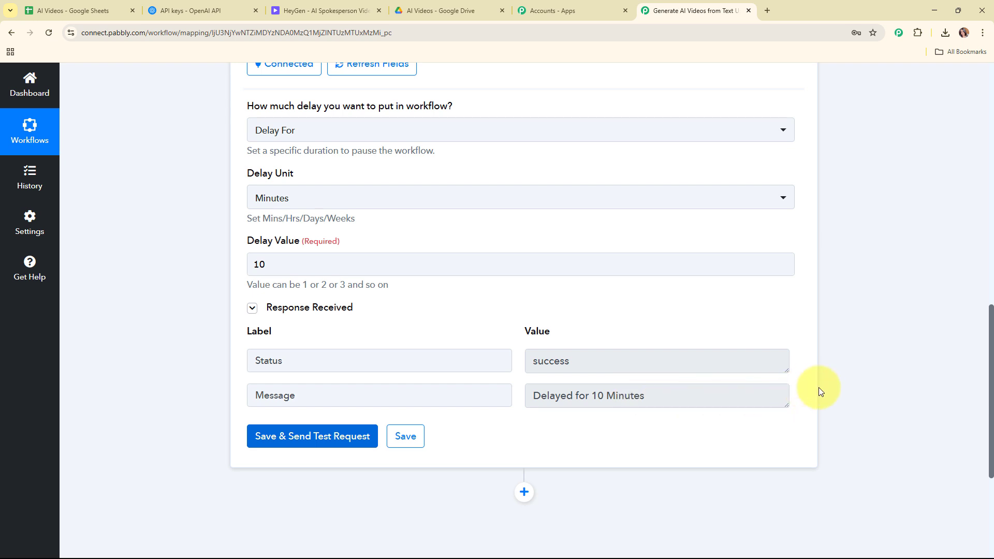
scroll(819, 388, "up", 7)
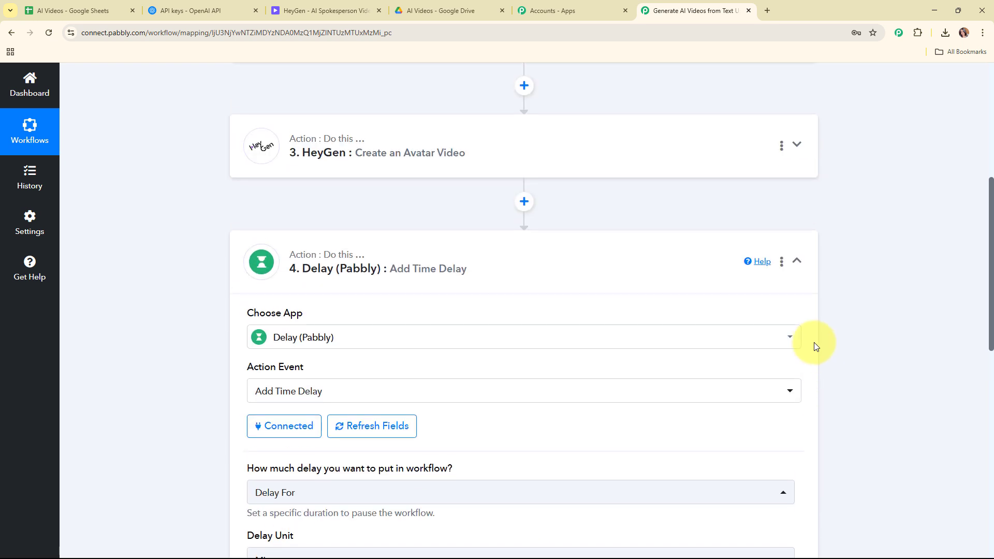
left_click(798, 262)
- Add a HeyGen action after the delay with Retrieve a Video as its event, using the existing connection HeyGen #3
left_click(524, 319)
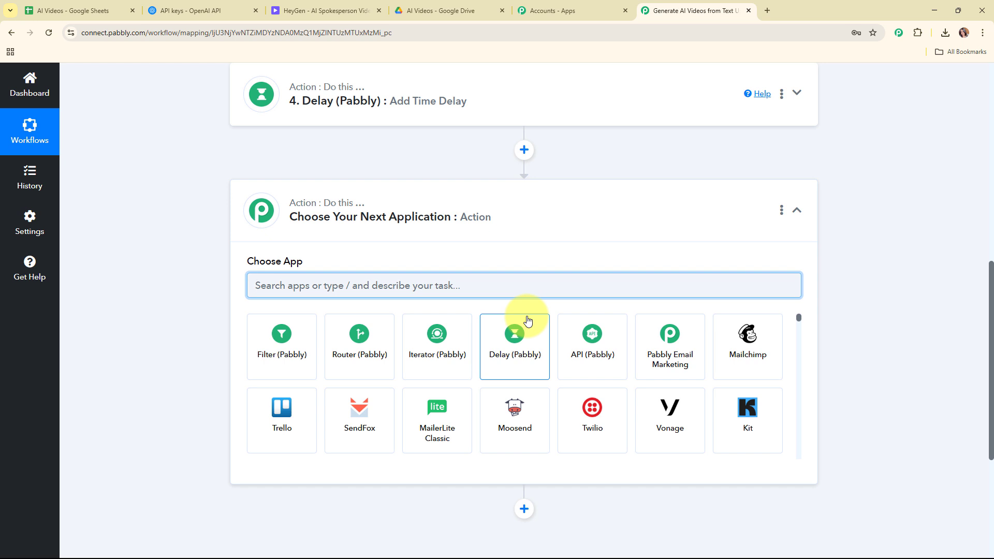
type("hey")
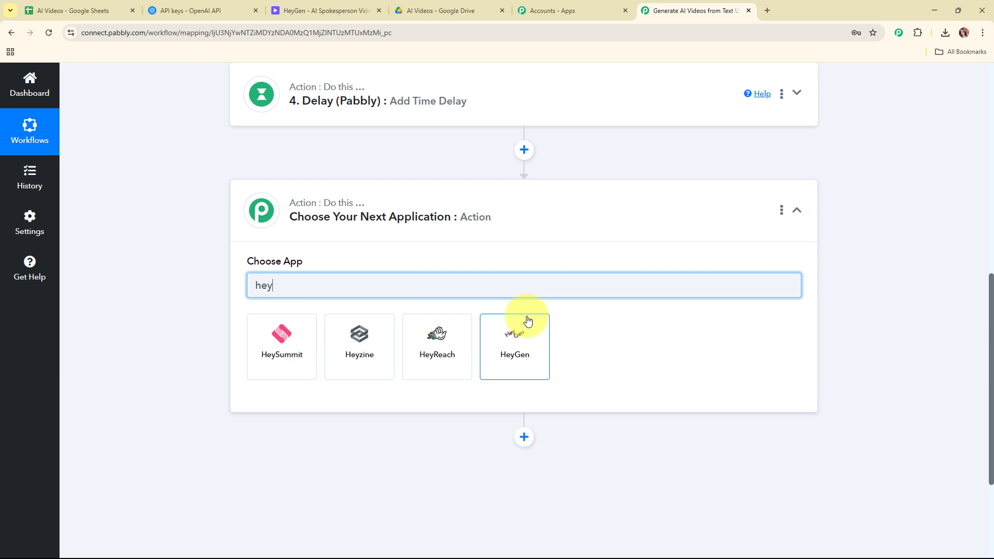
left_click(527, 322)
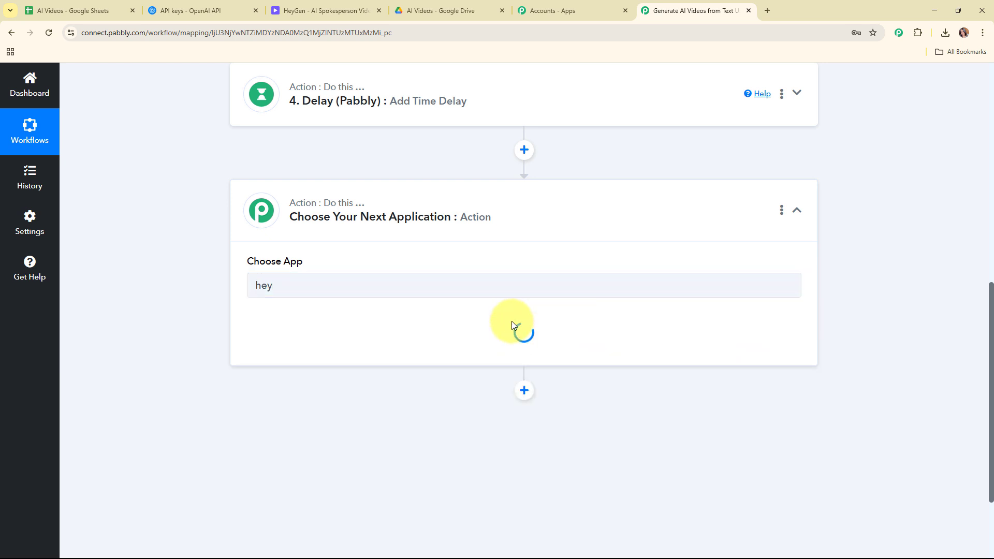
left_click(300, 339)
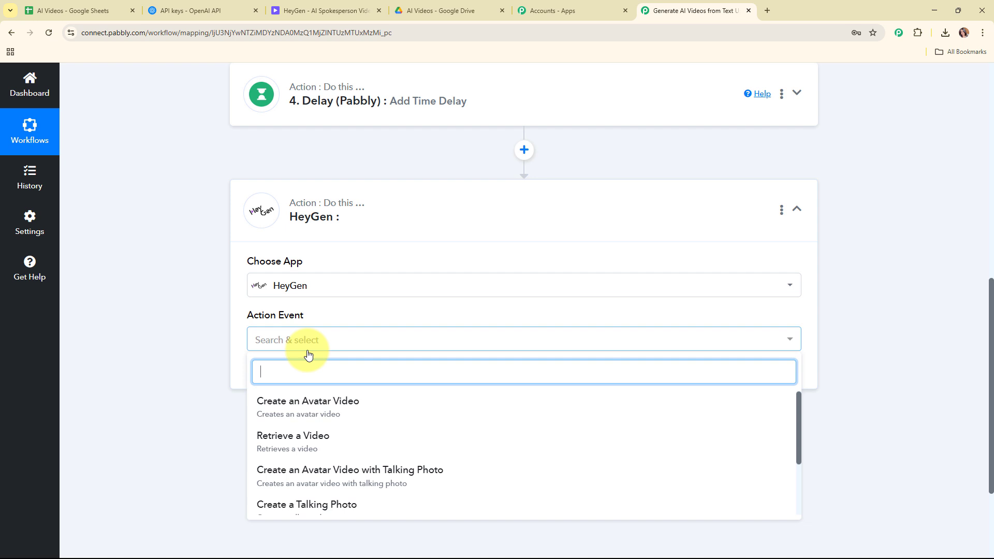
left_click(337, 450)
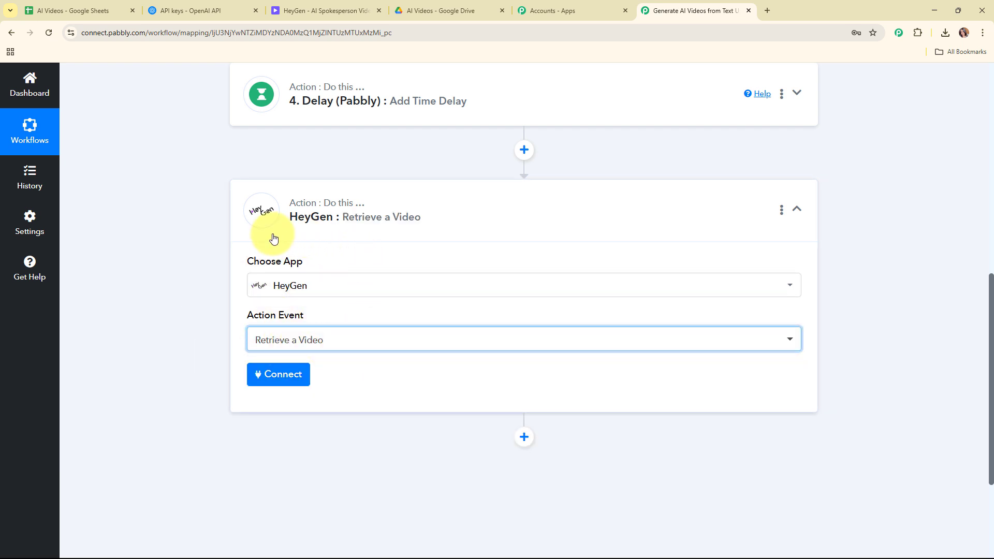
left_click(271, 375)
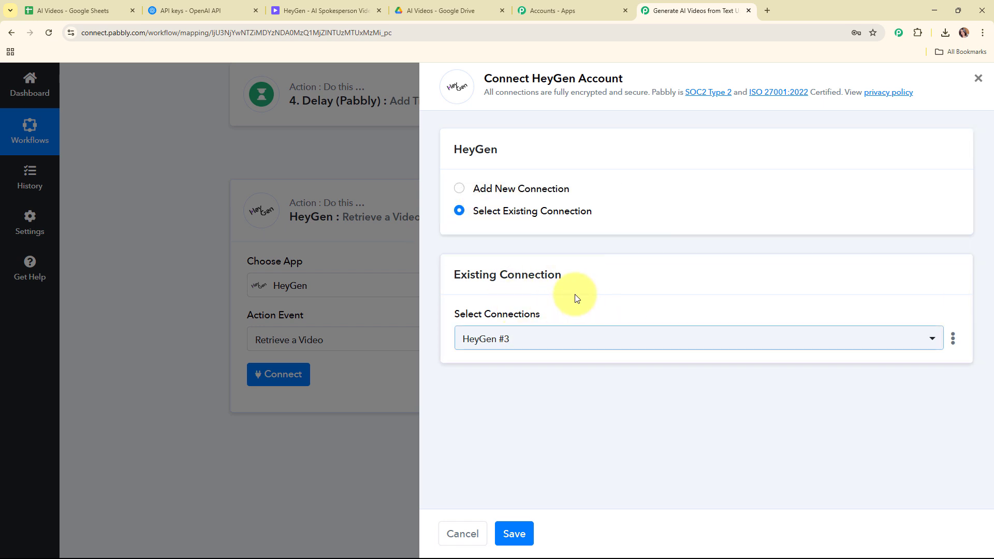
left_click(513, 533)
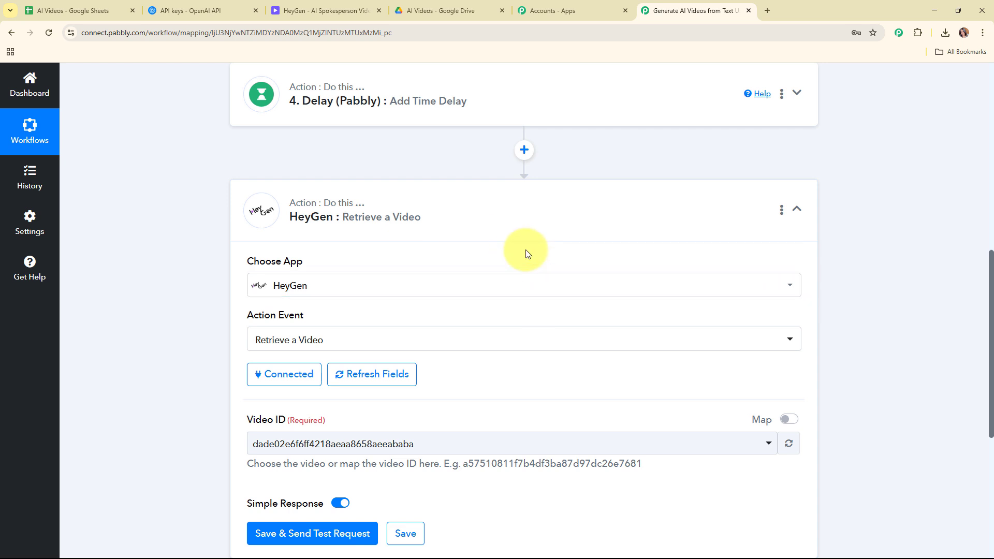
- Enable mapping for the Video ID of the Retrieve a Video step and clear its preselected value
scroll(526, 254, "down", 5)
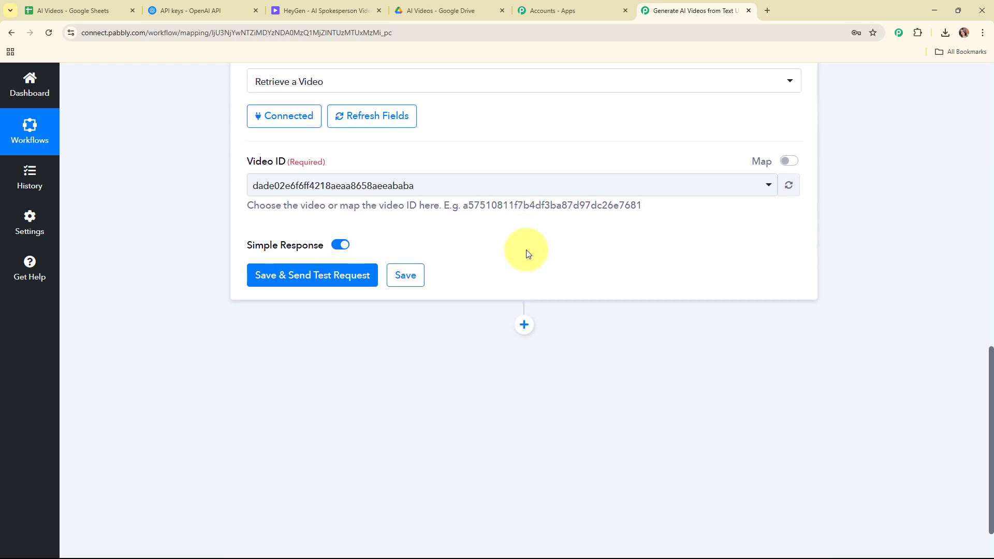
left_click_drag(231, 169, 385, 172)
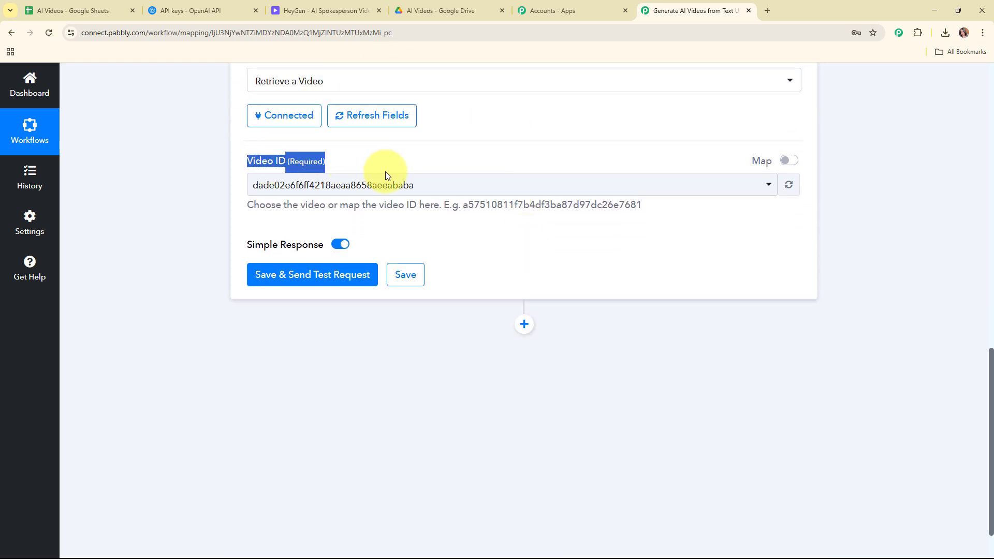
left_click(536, 224)
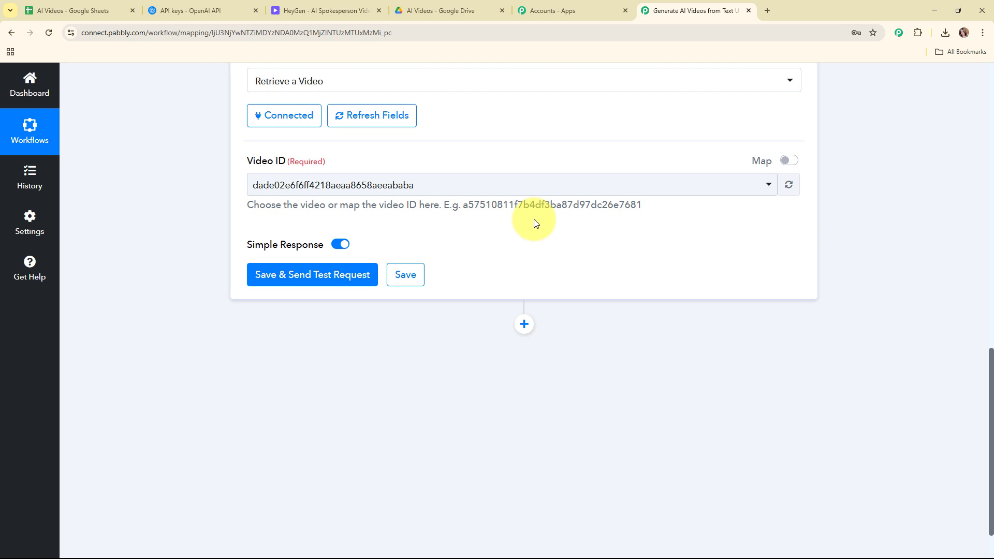
left_click(420, 180)
left_click(432, 186)
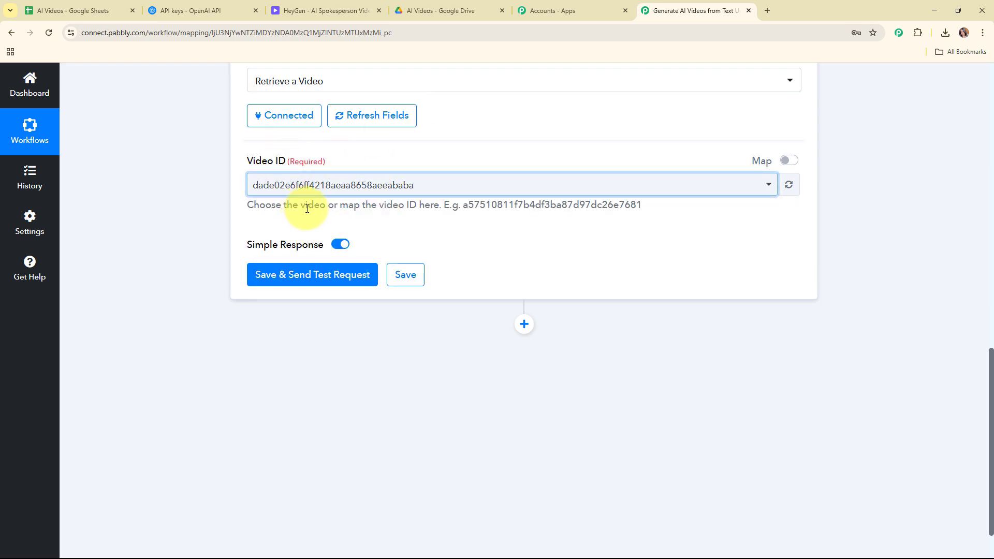
left_click(785, 162)
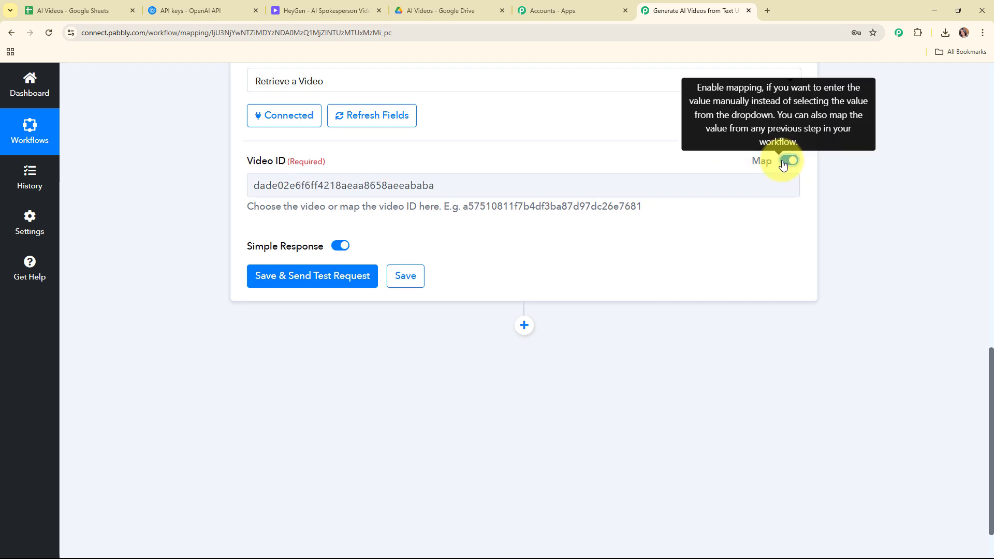
left_click_drag(506, 182, 211, 181)
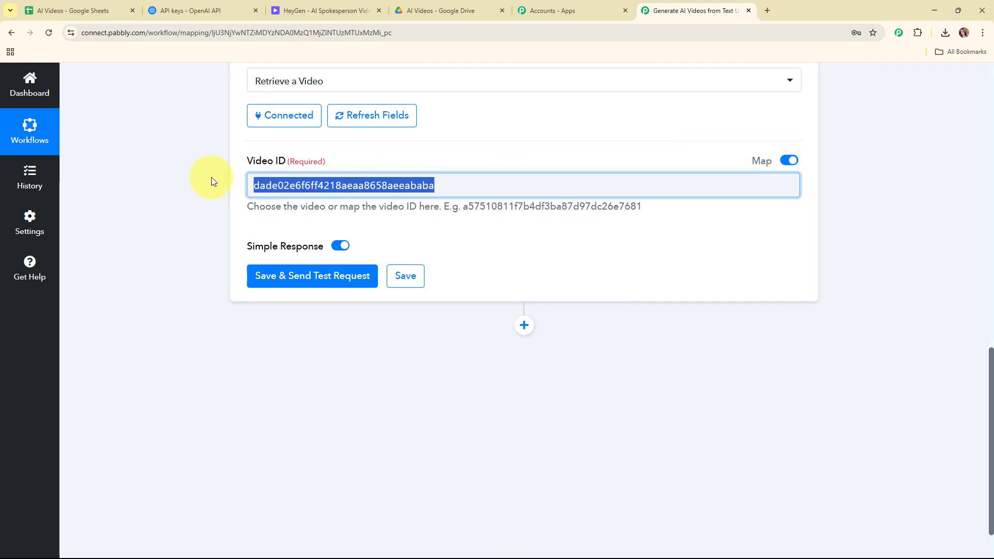
key("BackSpace")
left_click(378, 122)
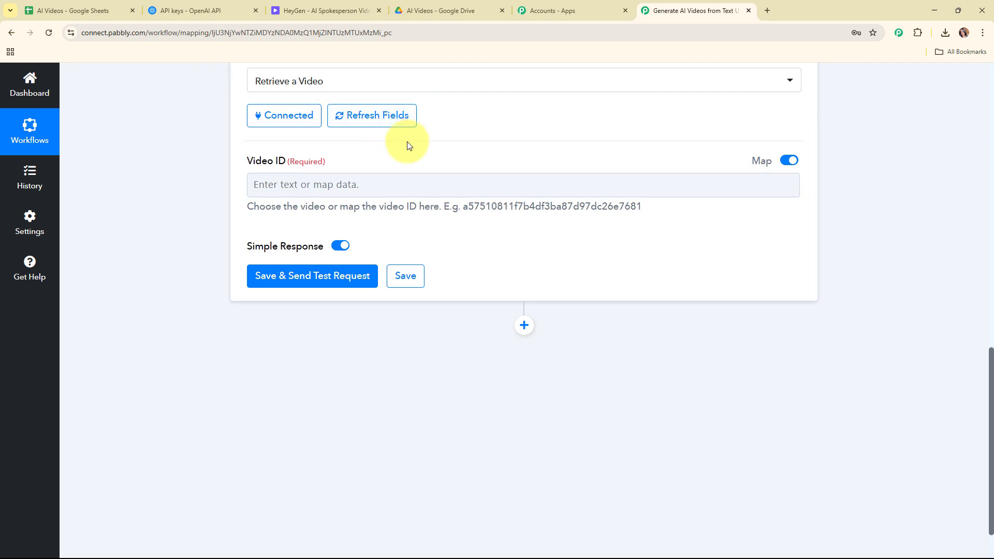
- Map the Video ID to Data Video Id from the Create an Avatar Video step and save with a test request
left_click(271, 187)
scroll(516, 277, "down", 1)
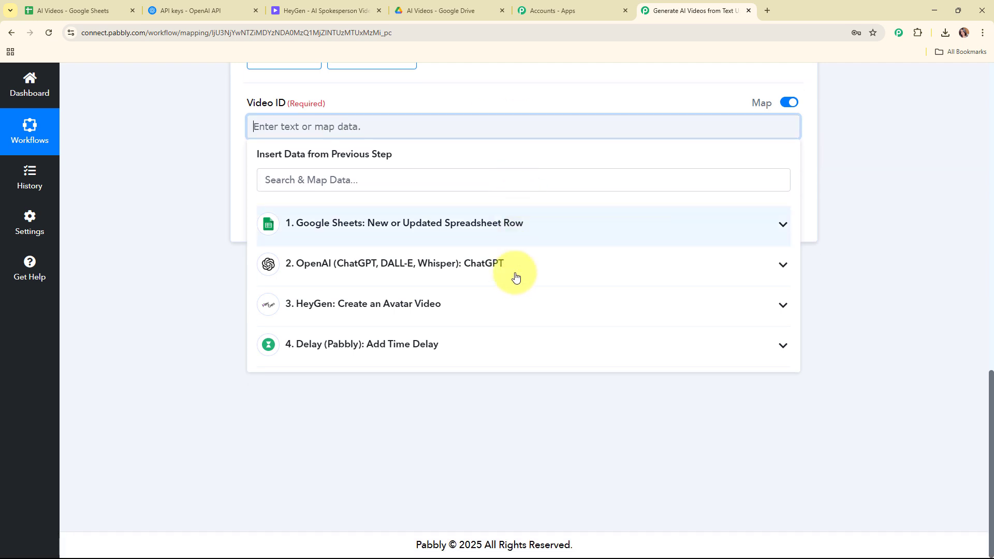
left_click(413, 305)
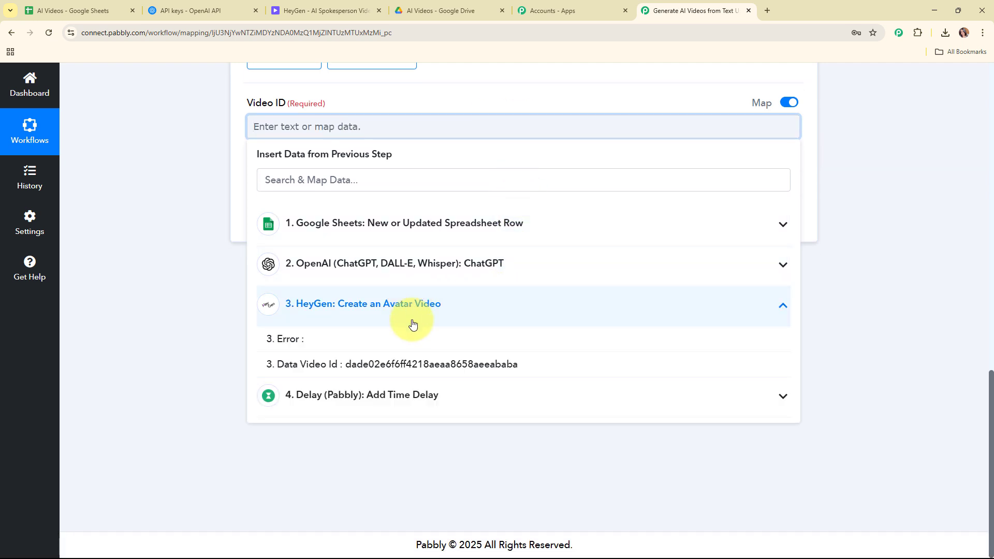
left_click(360, 368)
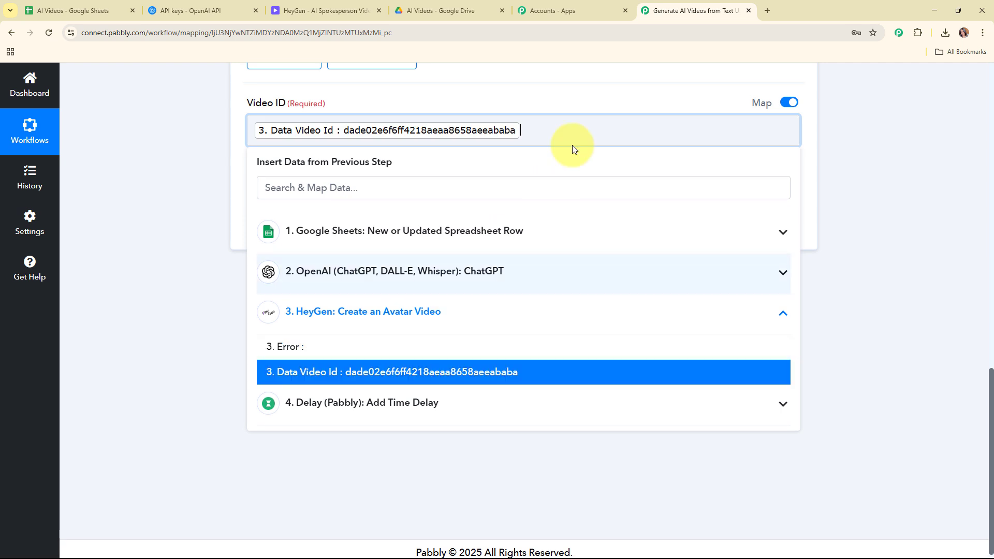
left_click(186, 175)
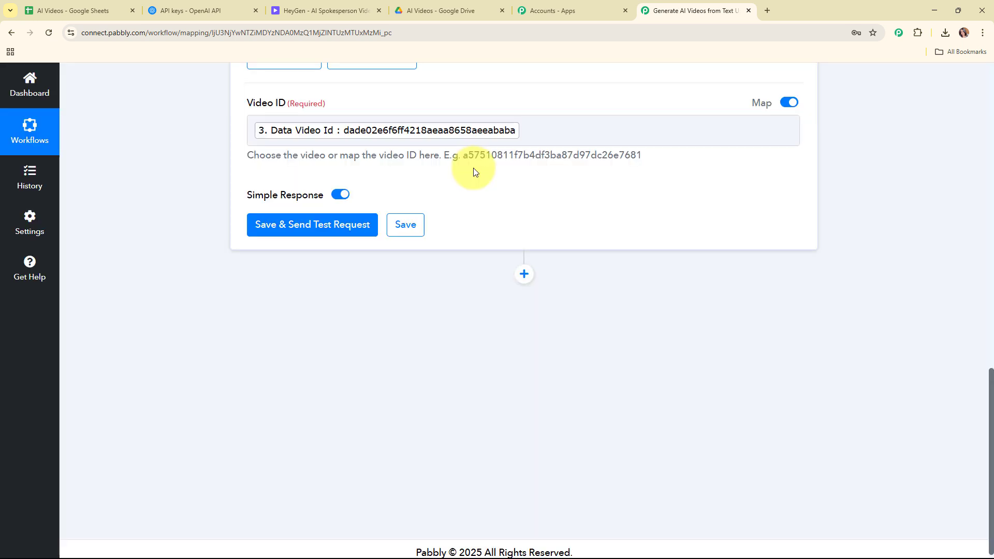
left_click(288, 233)
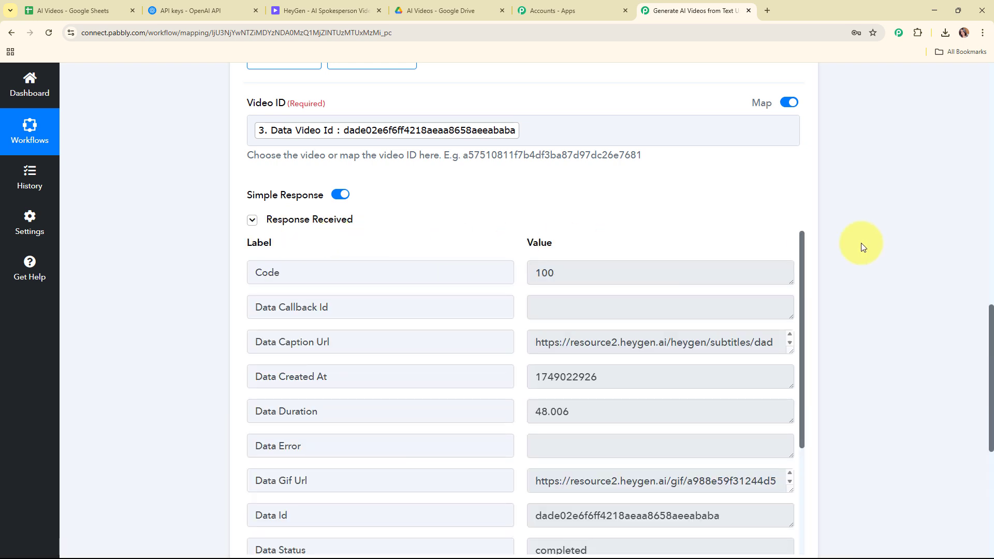
- Examine the Data Video Url in the retrieved video's response and check the AI Videos folder in Google Drive
scroll(863, 247, "down", 2)
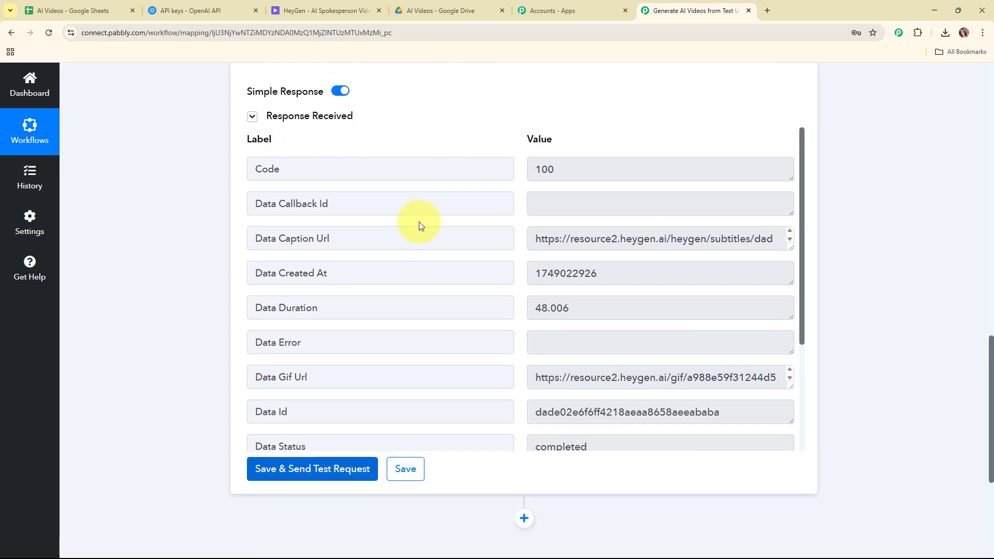
scroll(608, 229, "down", 3)
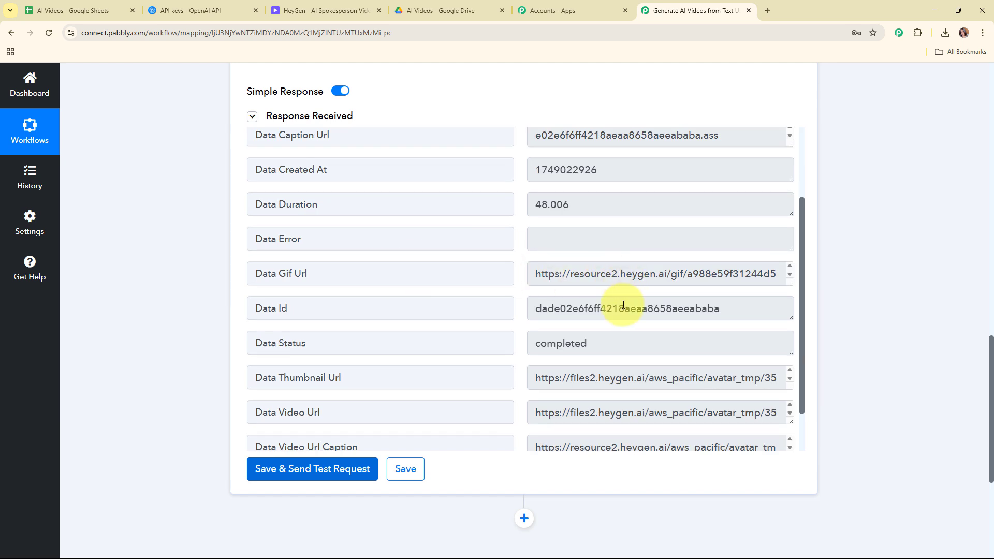
scroll(624, 305, "down", 2)
scroll(630, 336, "down", 1)
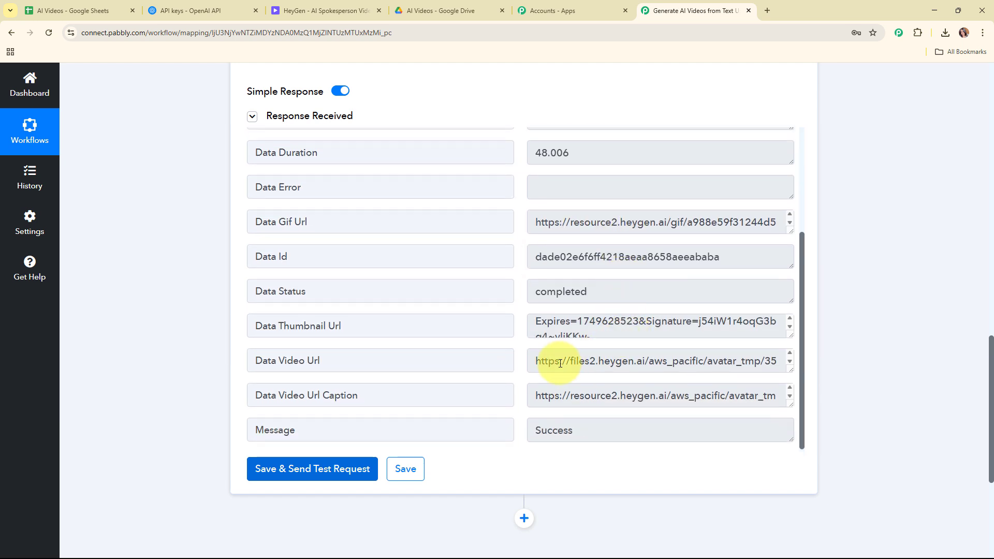
left_click_drag(546, 358, 775, 367)
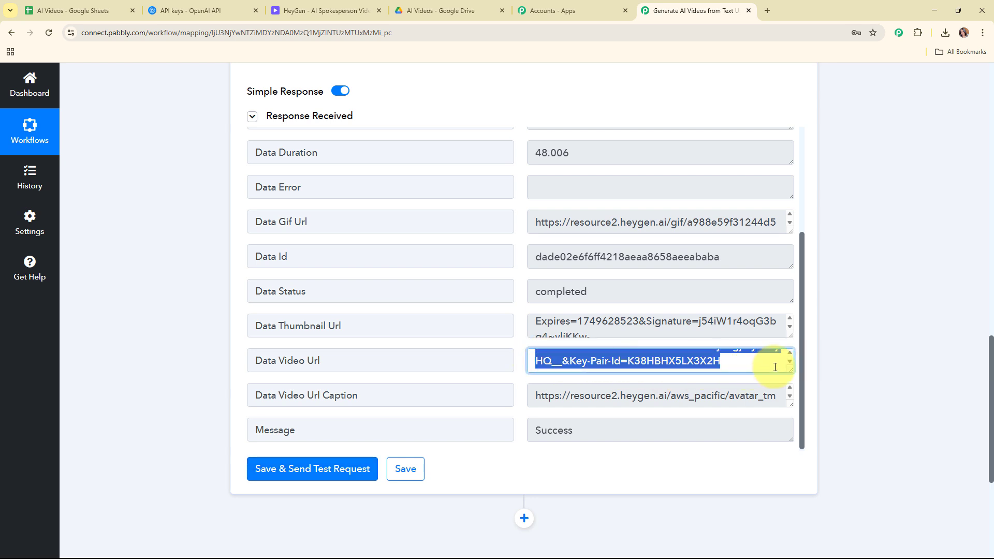
scroll(771, 362, "up", 5)
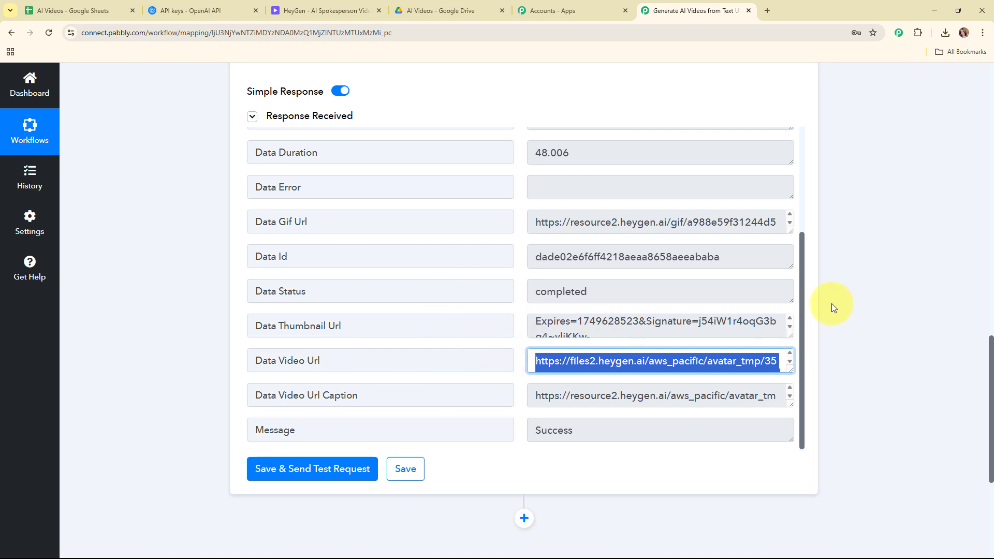
left_click(427, 9)
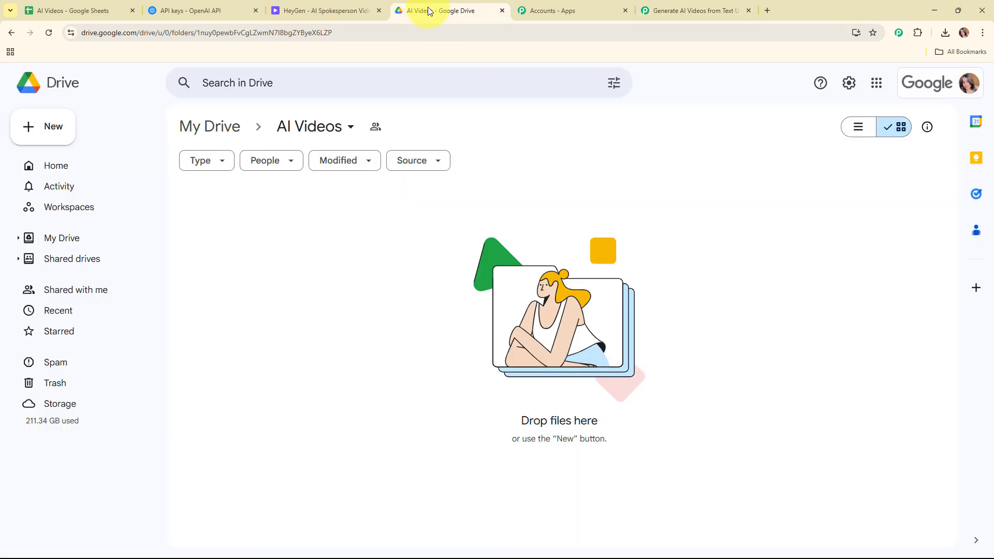
left_click(673, 9)
- Add a Google Drive action after the Retrieve a Video step with Upload a File as its event
scroll(808, 228, "down", 4)
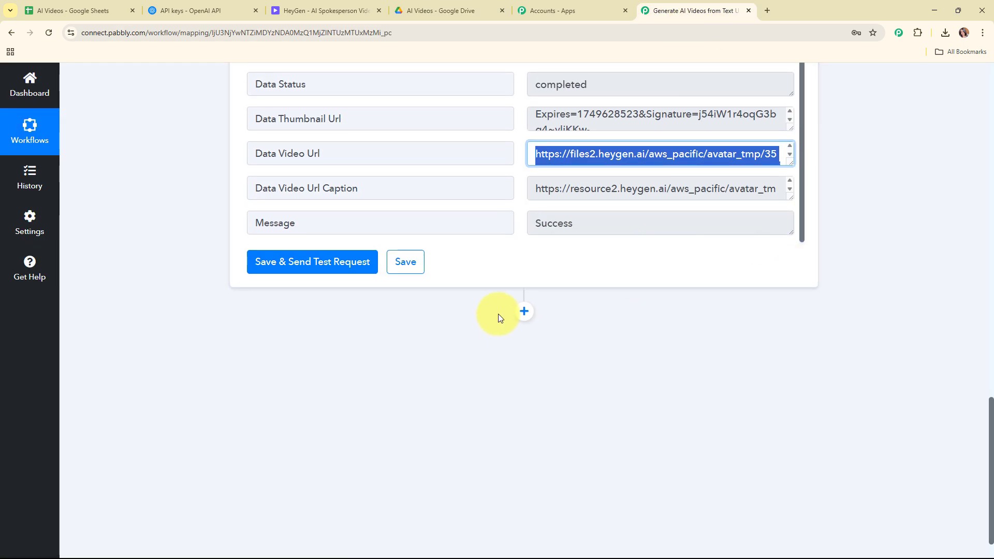
left_click(524, 313)
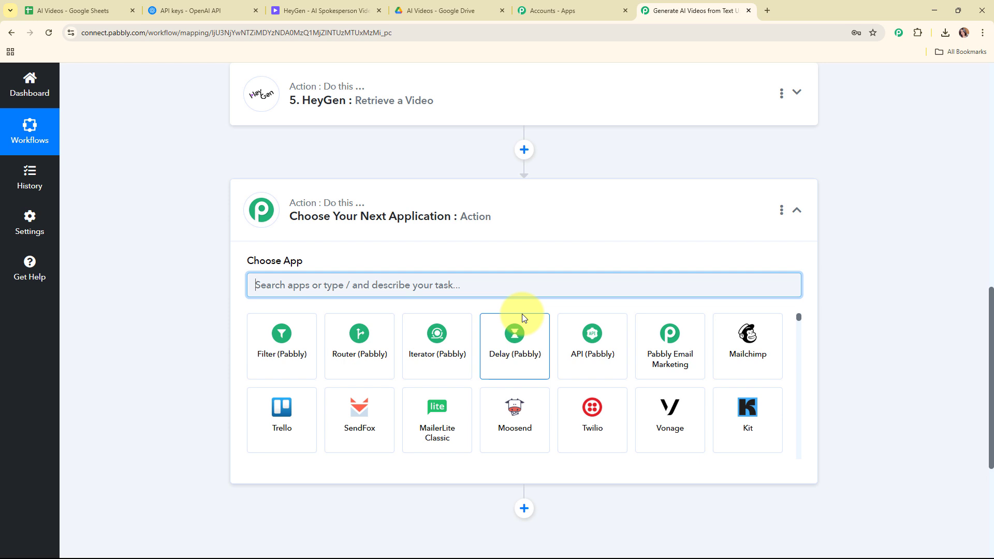
type("dri")
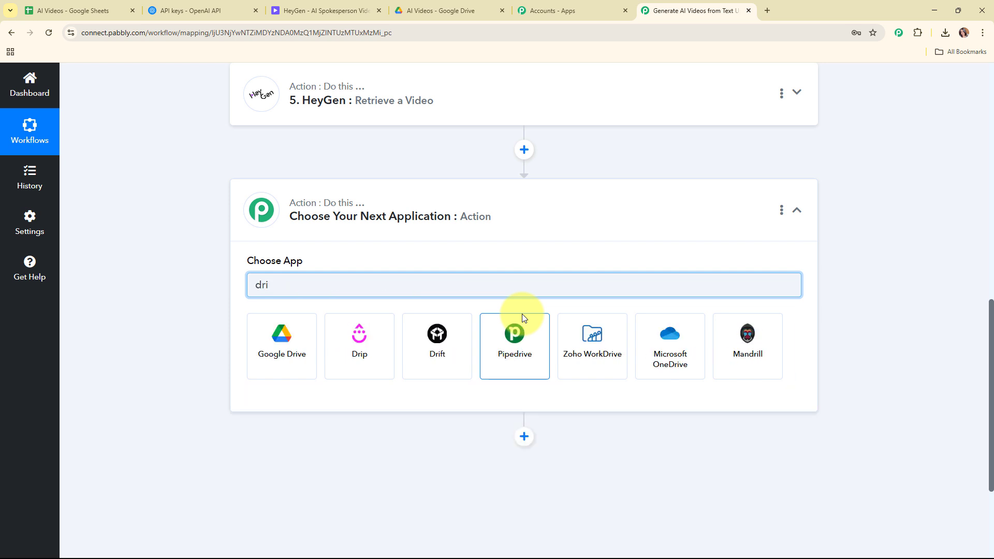
left_click(286, 347)
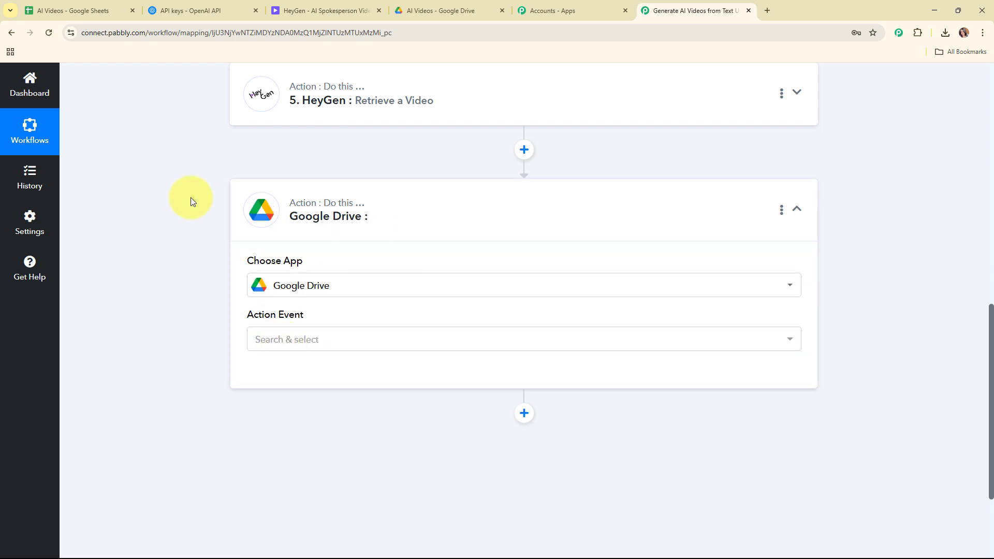
left_click(377, 346)
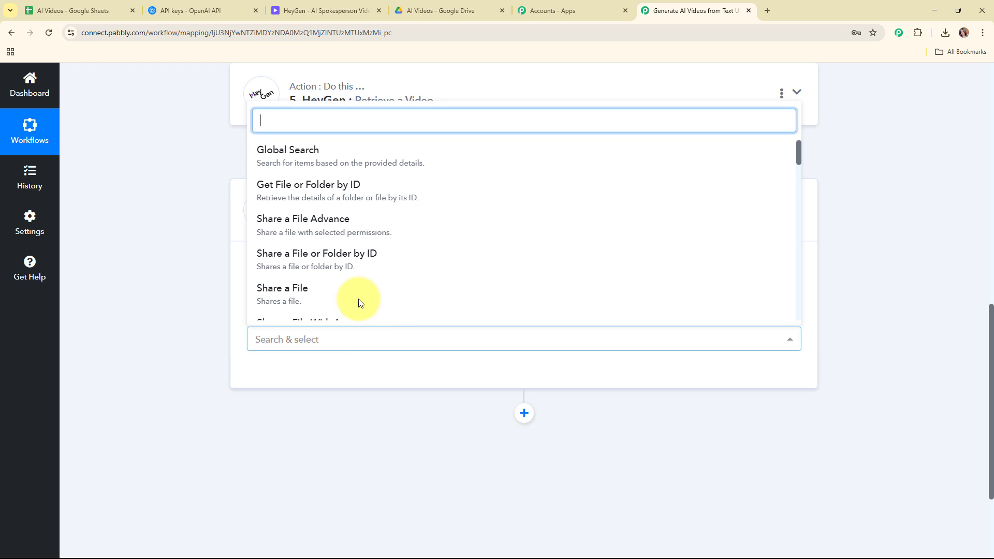
scroll(343, 268, "down", 3)
scroll(340, 257, "down", 2)
scroll(339, 258, "up", 4)
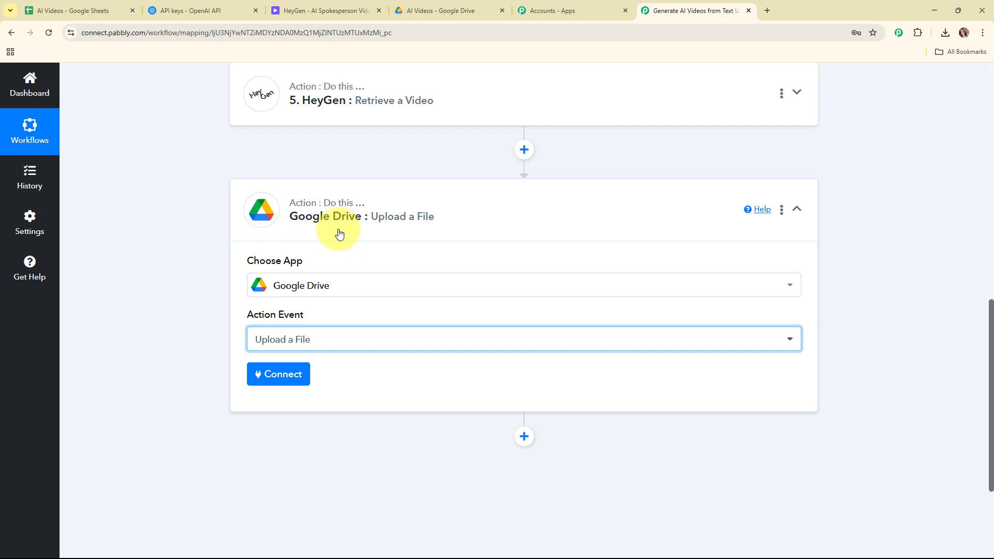
- Connect the Upload a File step through a new Google Drive connection, authorizing Pabbly Connect Drive with the Pabbly Google account
left_click(284, 379)
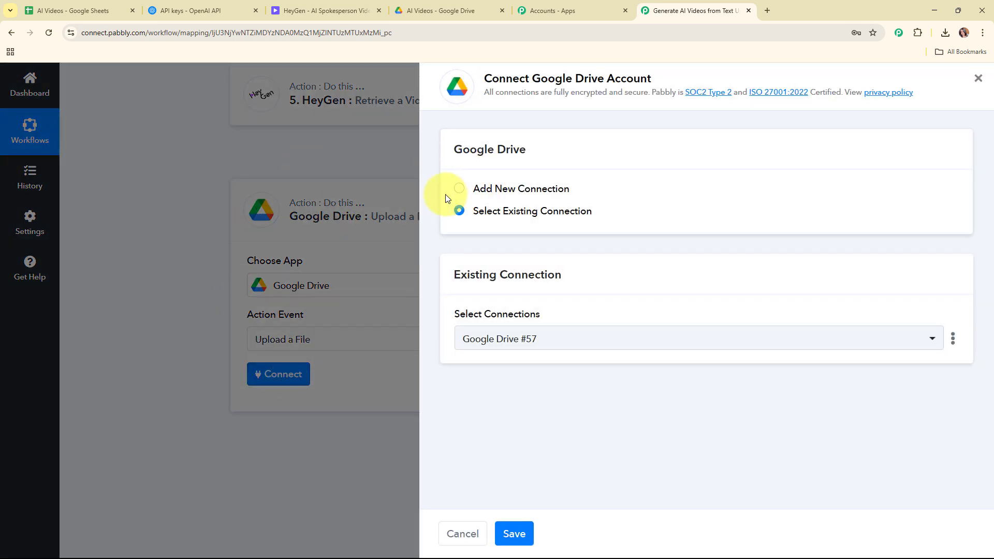
left_click(458, 190)
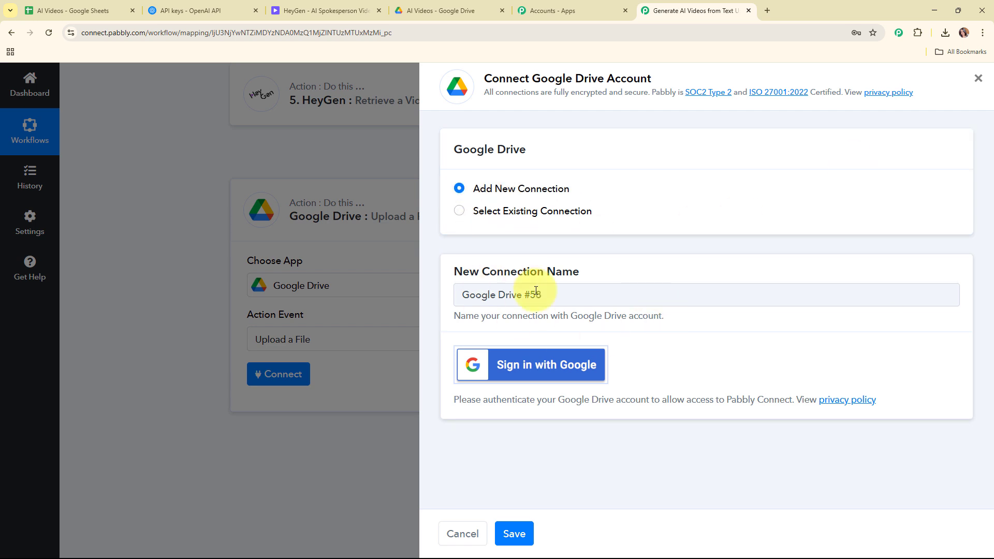
left_click(575, 370)
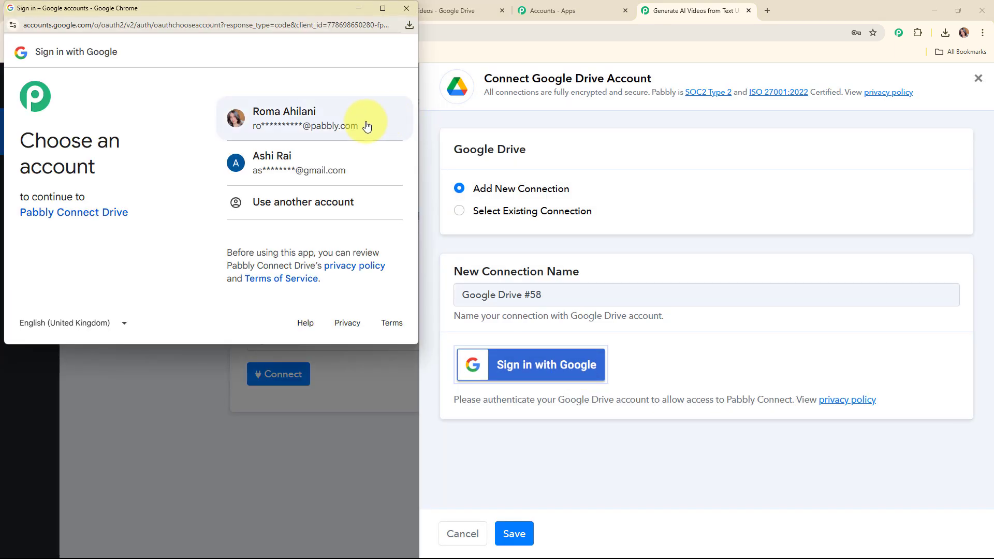
left_click(365, 122)
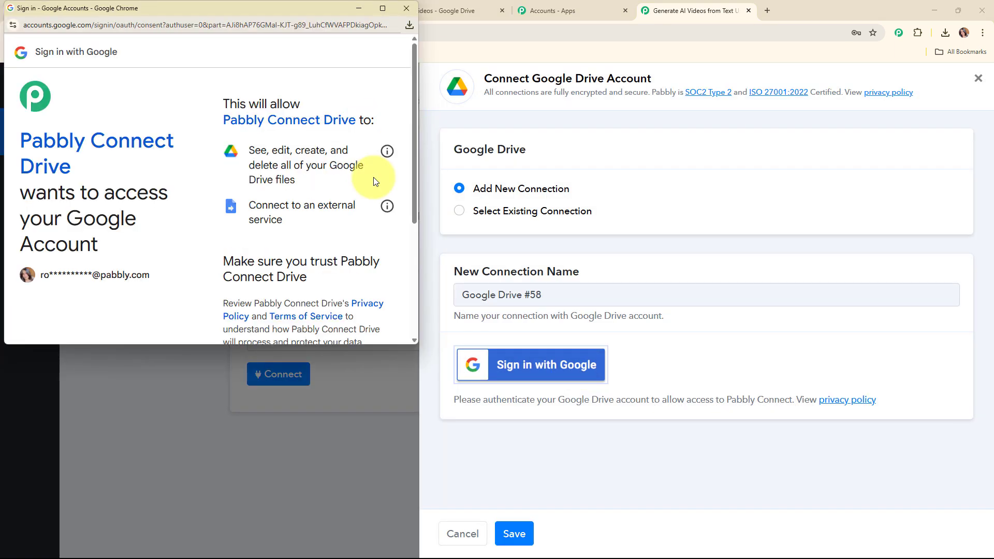
scroll(373, 177, "down", 4)
left_click(380, 277)
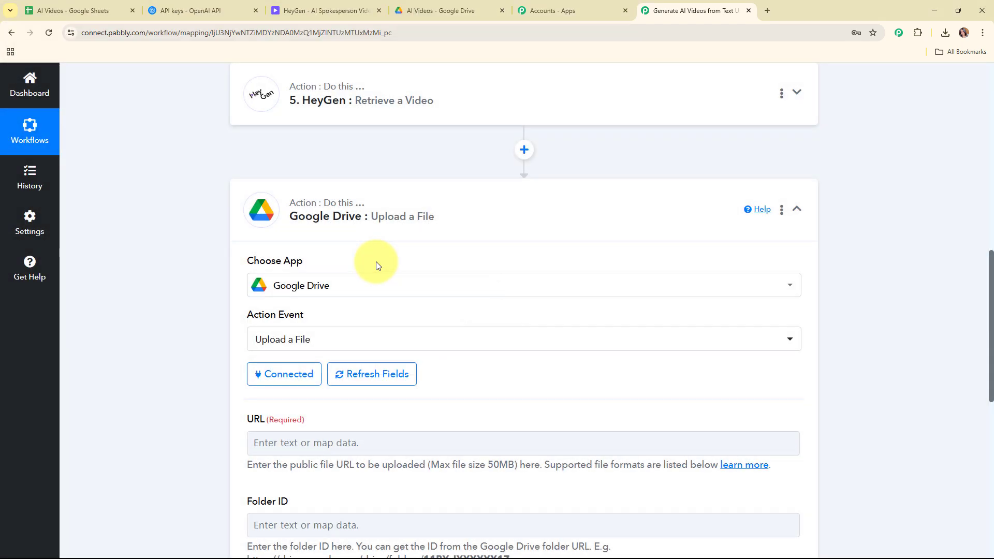
- Map the URL of the Upload a File step to Data Video Url from the Retrieve a Video step
scroll(500, 298, "down", 4)
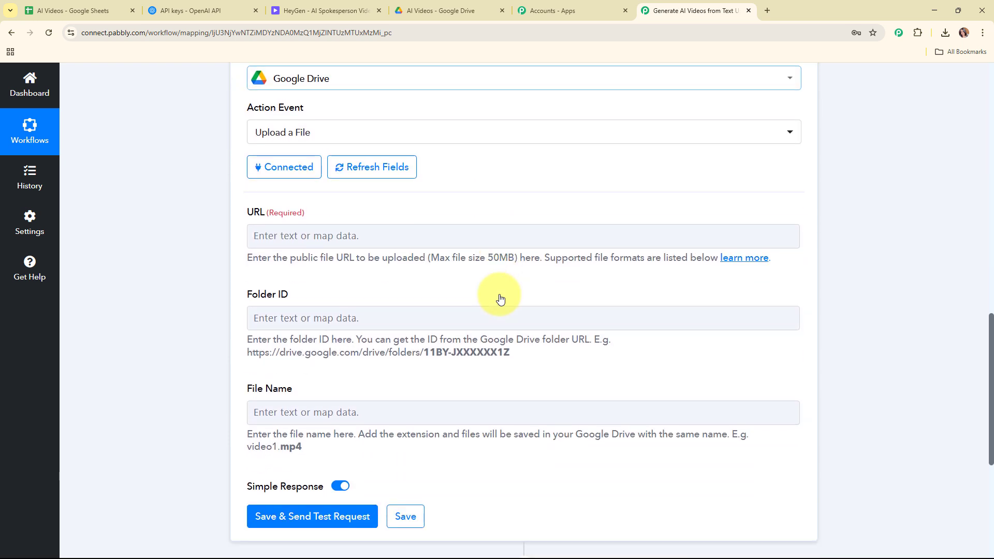
left_click(336, 235)
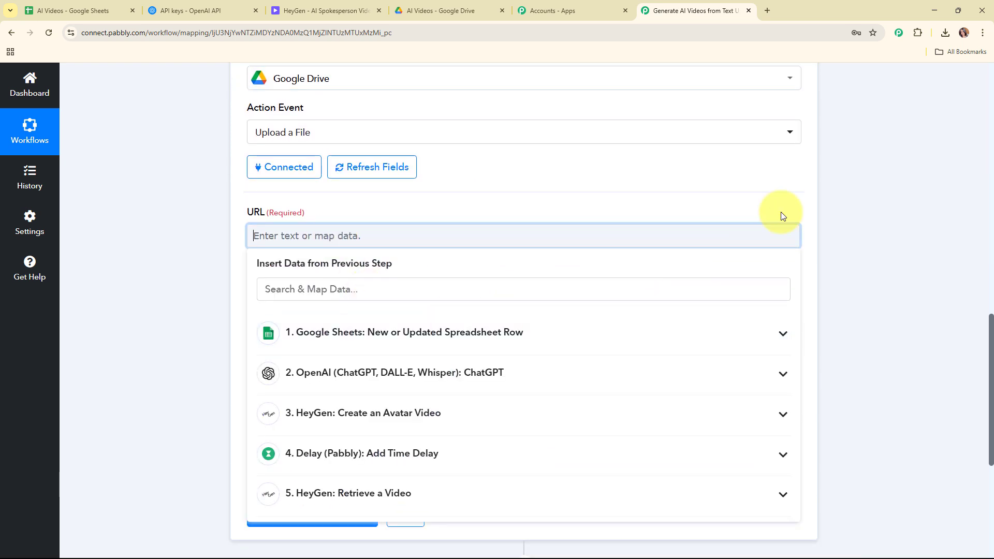
scroll(716, 238, "down", 1)
left_click(454, 446)
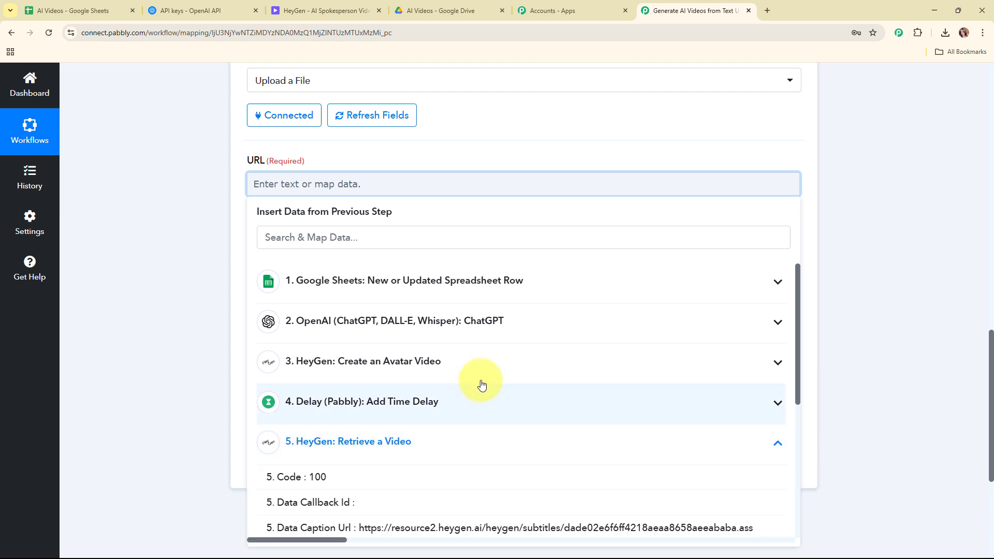
scroll(472, 384, "down", 3)
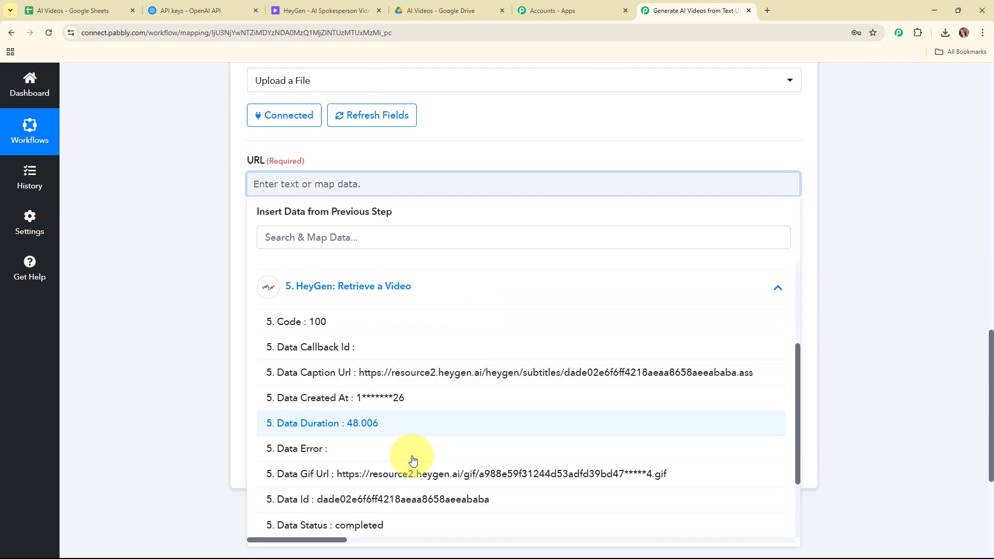
scroll(414, 476, "down", 2)
left_click(414, 480)
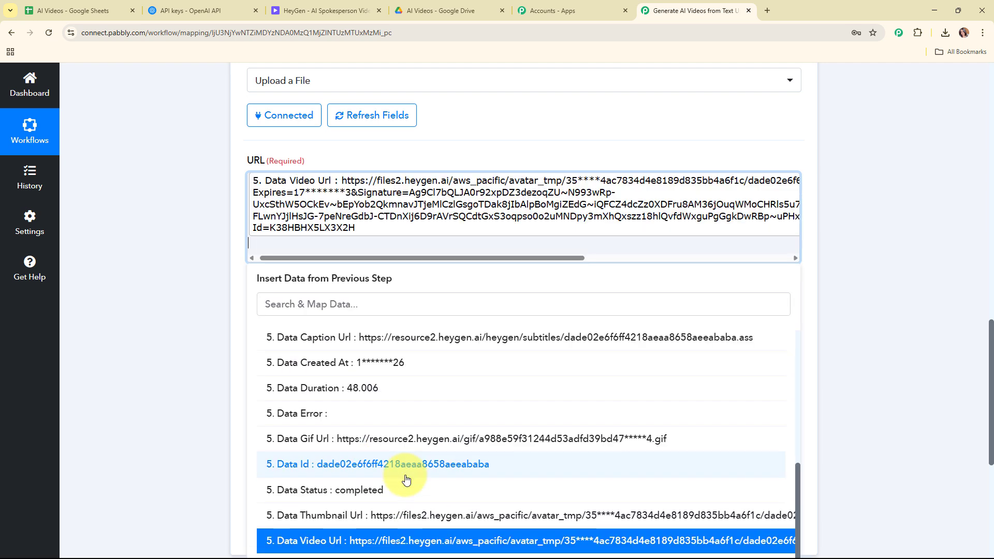
- Copy the AI Videos folder's ID from its Google Drive address into the Folder ID of the Upload a File step
scroll(508, 310, "down", 2)
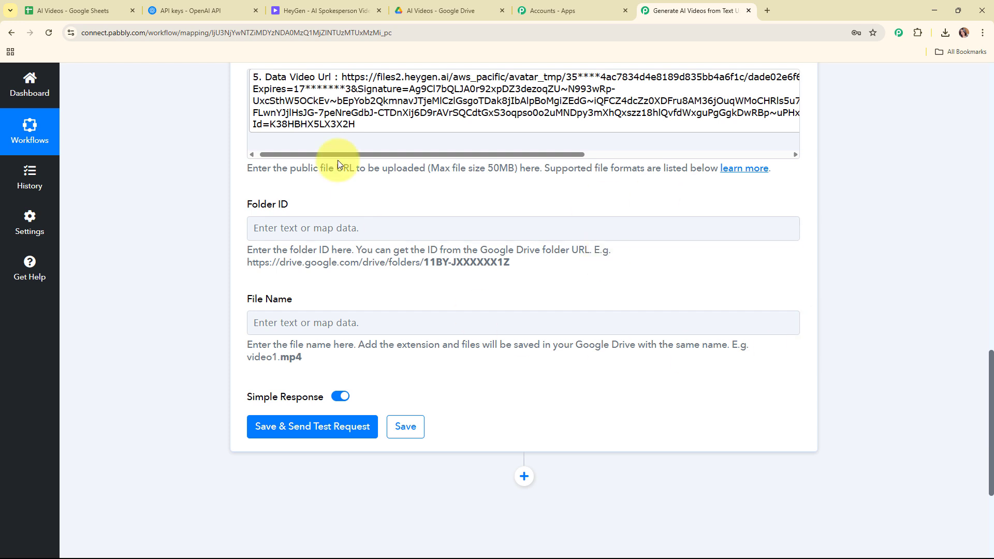
left_click(433, 11)
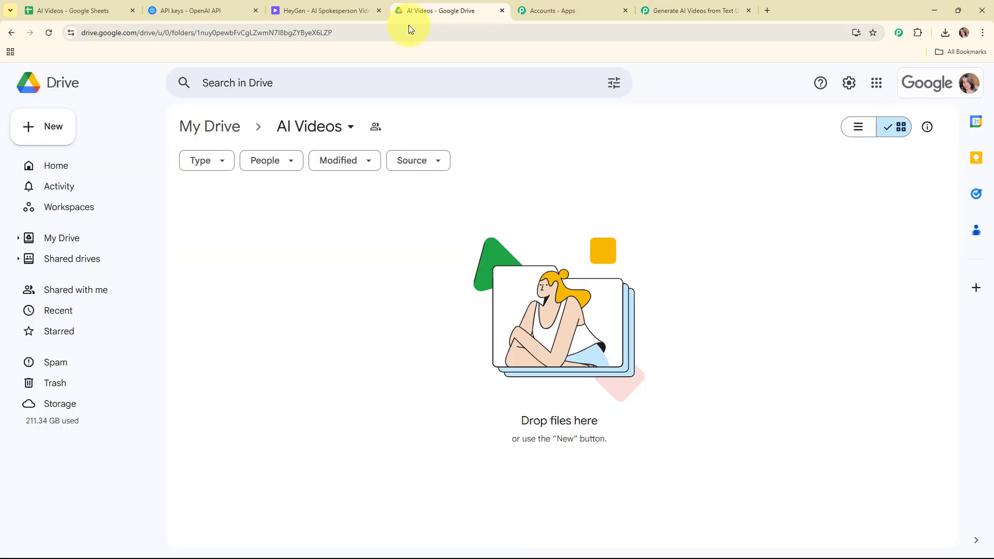
left_click(373, 32)
double_click(370, 32)
right_click(277, 29)
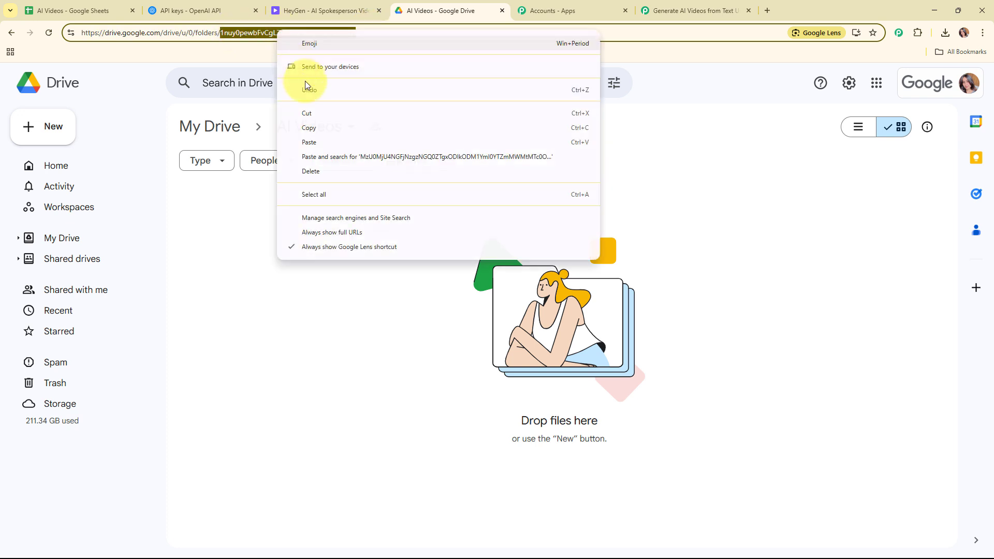
left_click(314, 127)
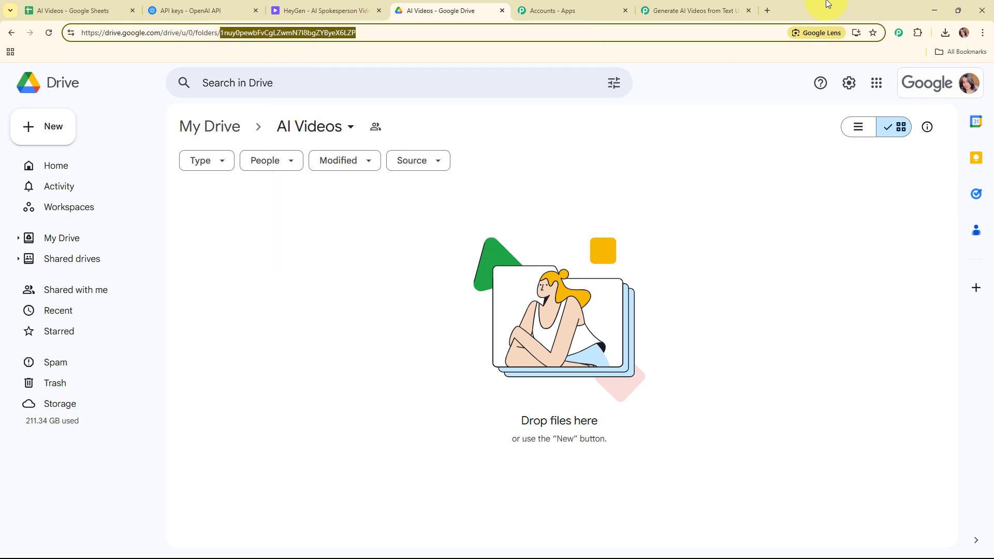
left_click(645, 11)
left_click(262, 233)
right_click(321, 236)
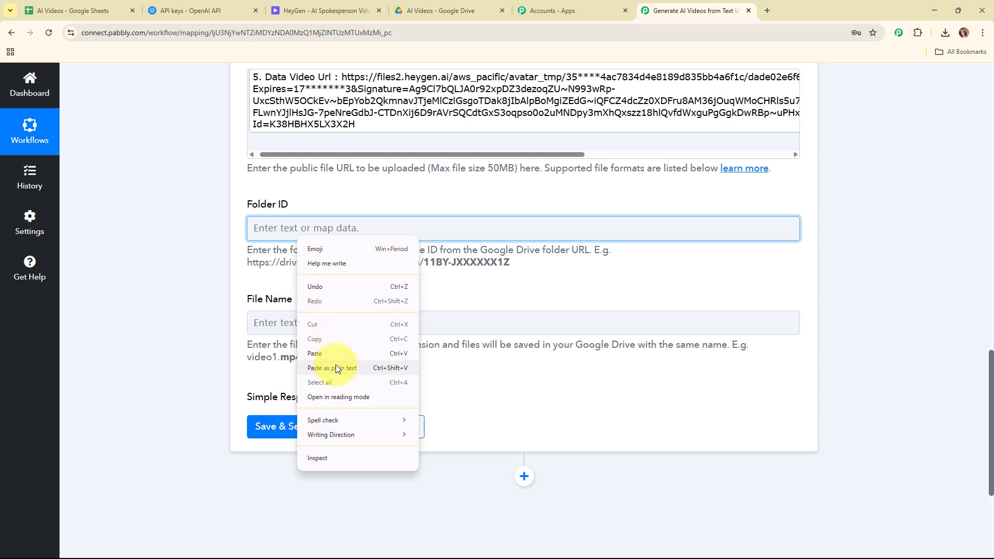
left_click(335, 365)
left_click(437, 289)
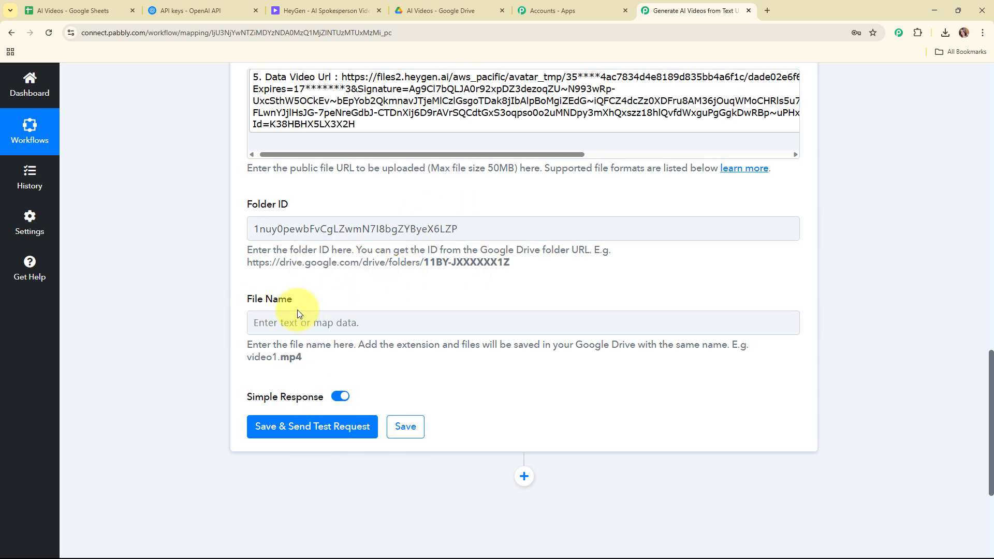
- Map the File Name of the Upload a File step to Video Title from the Google Sheets trigger
scroll(337, 295, "down", 3)
left_click(286, 171)
left_click(328, 269)
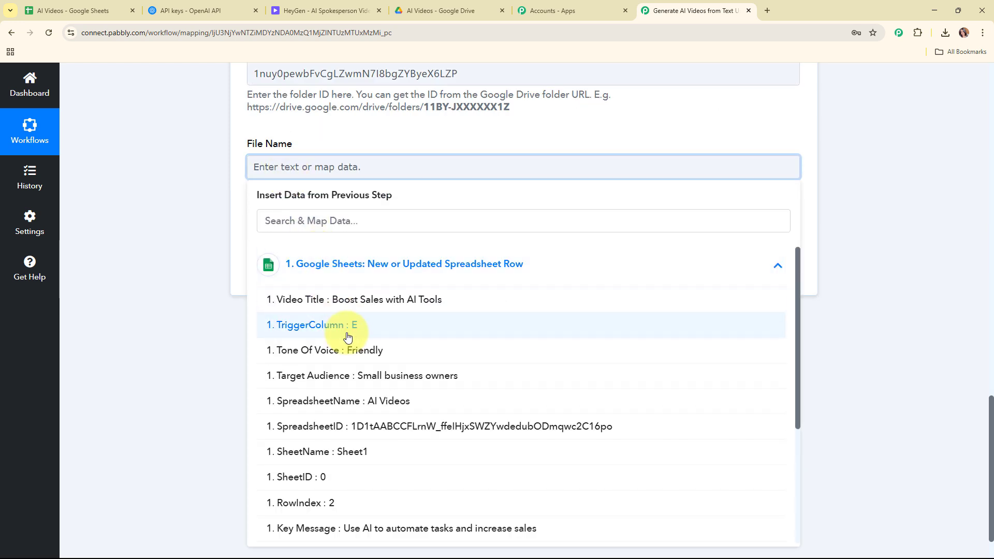
left_click(346, 306)
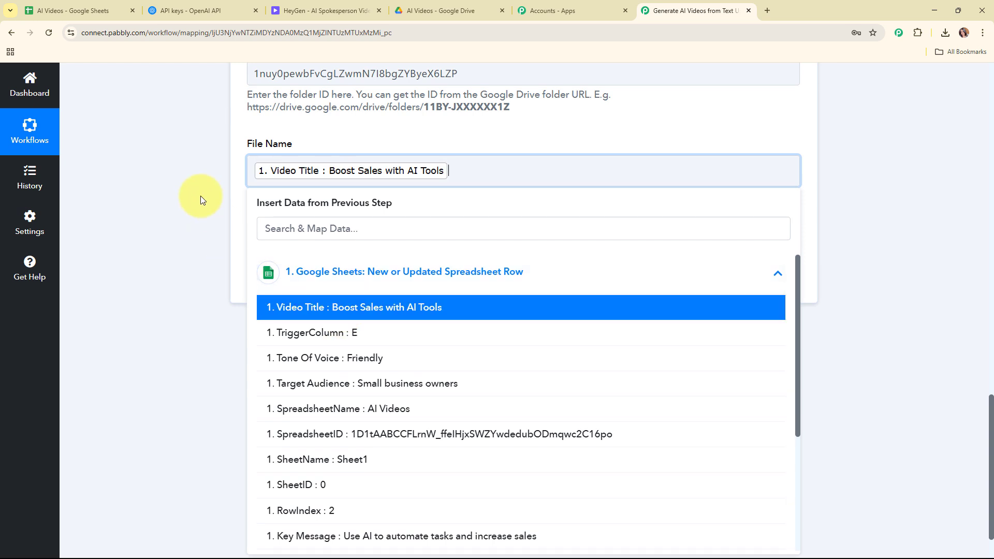
left_click(201, 196)
scroll(706, 251, "up", 2)
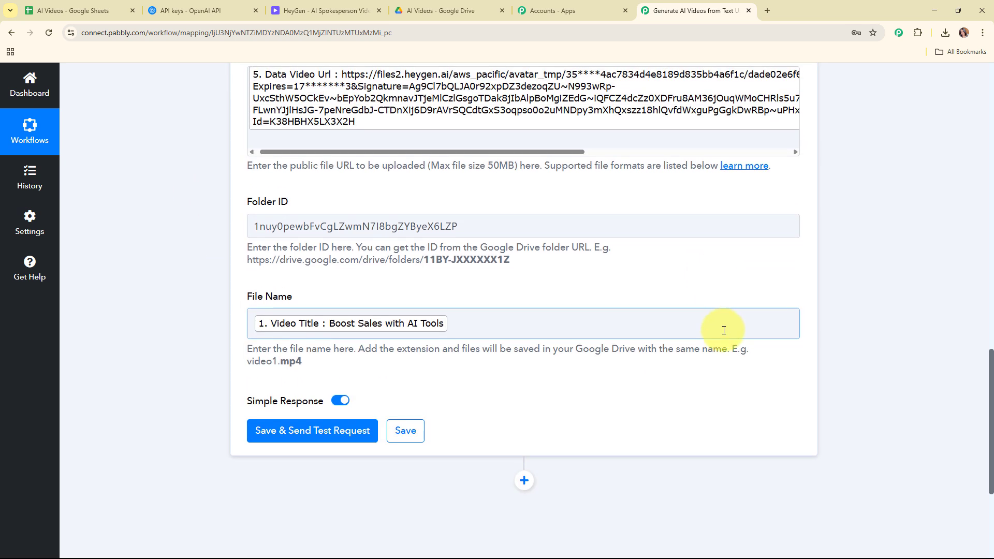
scroll(725, 326, "down", 2)
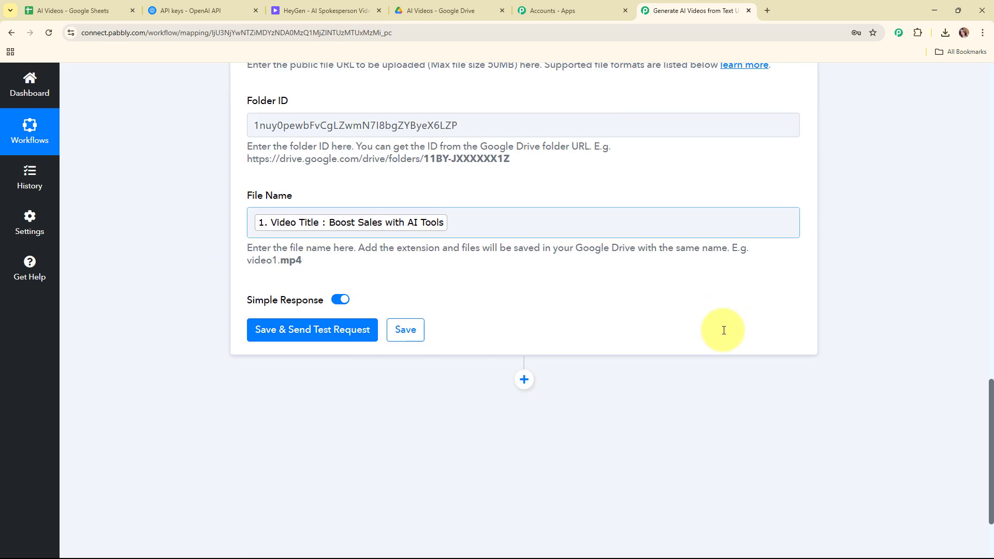
- Save the Upload a File step with a test request, review its response and collapse the step
left_click(296, 329)
scroll(739, 332, "down", 5)
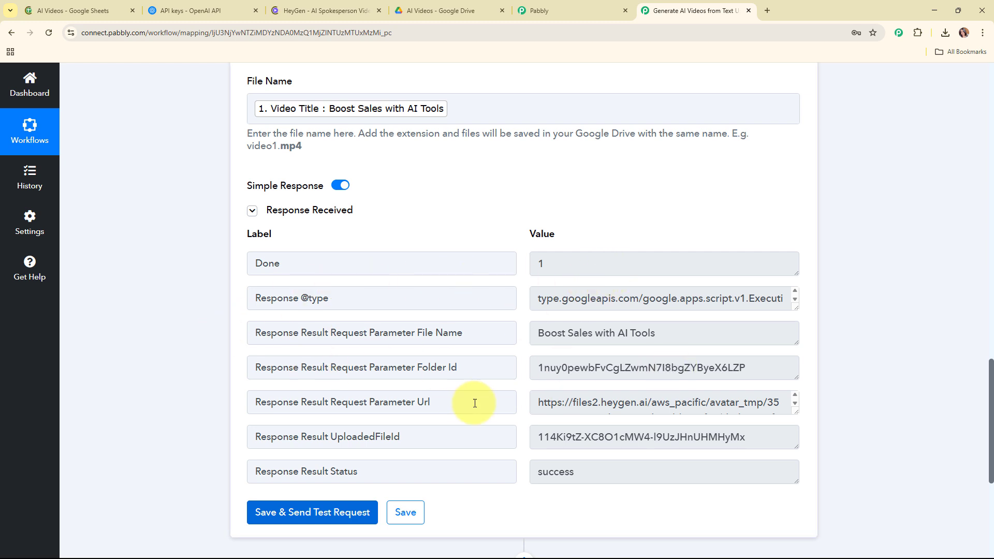
scroll(635, 371, "down", 2)
scroll(856, 395, "up", 14)
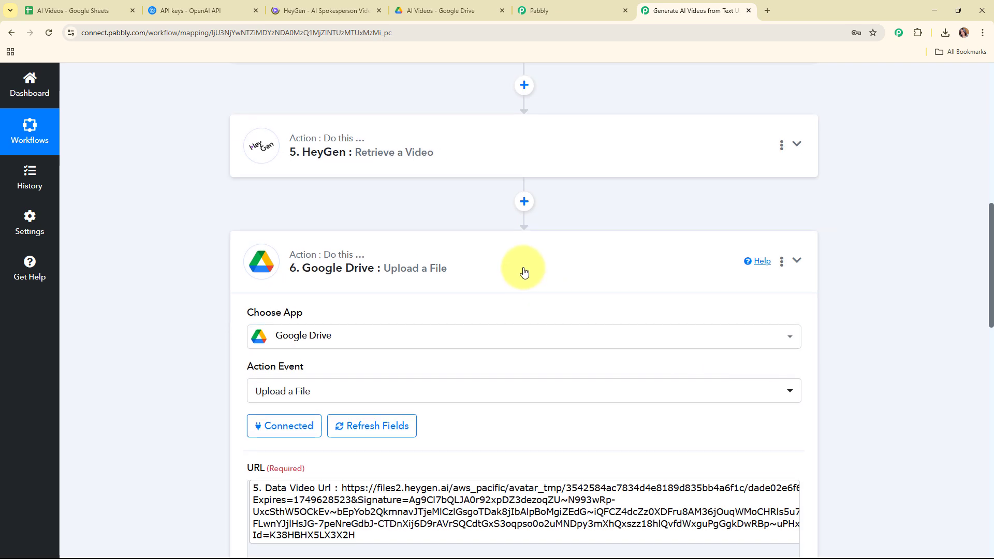
left_click(605, 267)
scroll(616, 321, "up", 8)
scroll(614, 323, "up", 3)
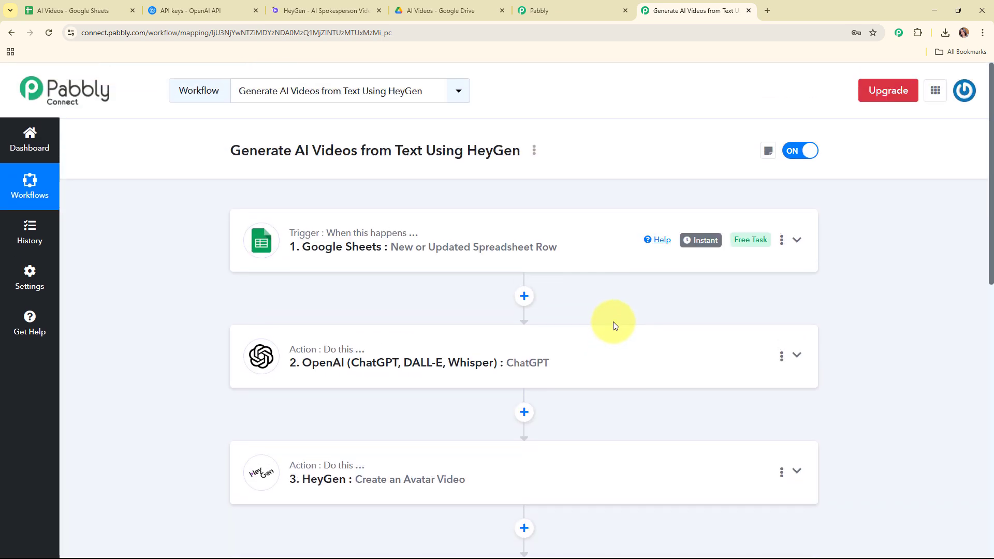
- Refresh the AI Videos folder in Google Drive, open the Boost Sales with AI Tools file and watch its downloaded copy
left_click(451, 11)
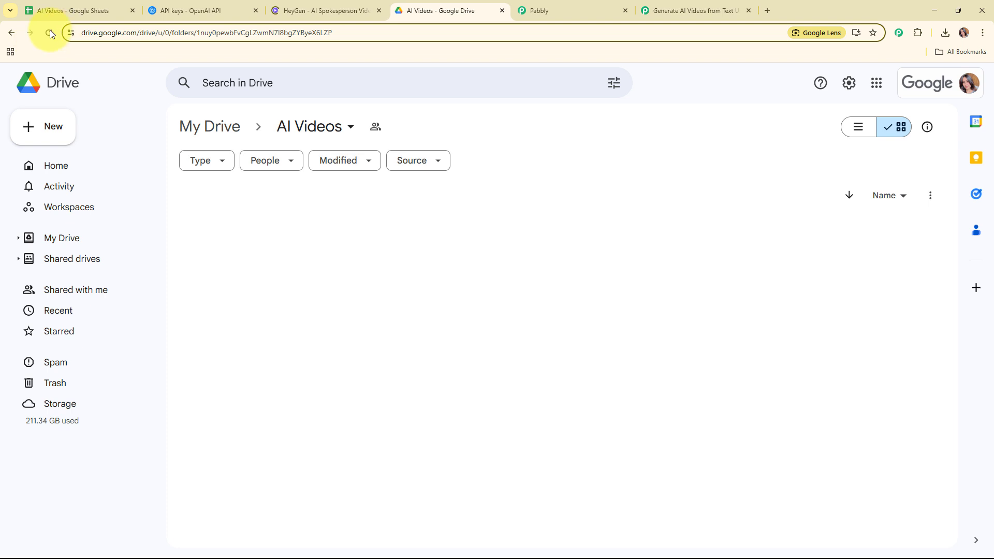
left_click(50, 32)
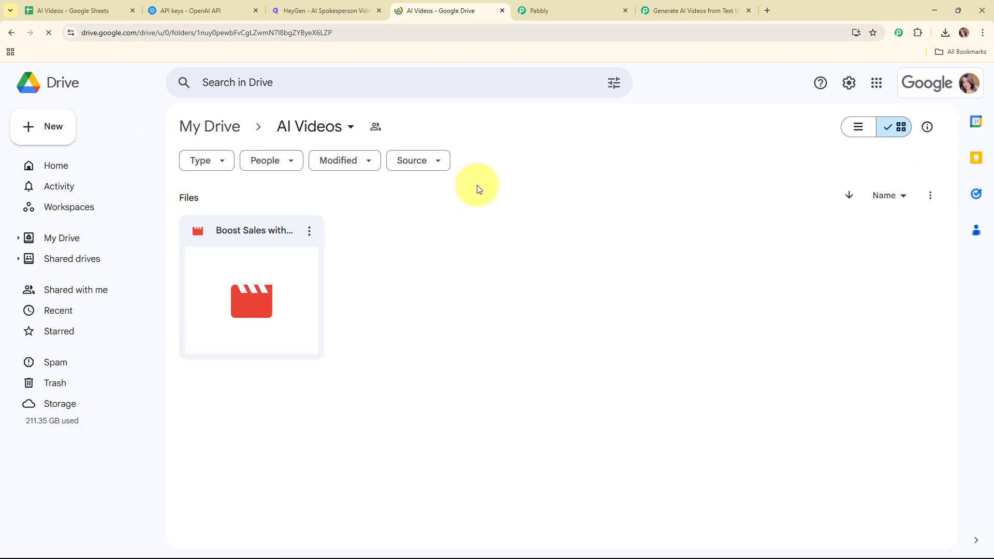
left_click(240, 288)
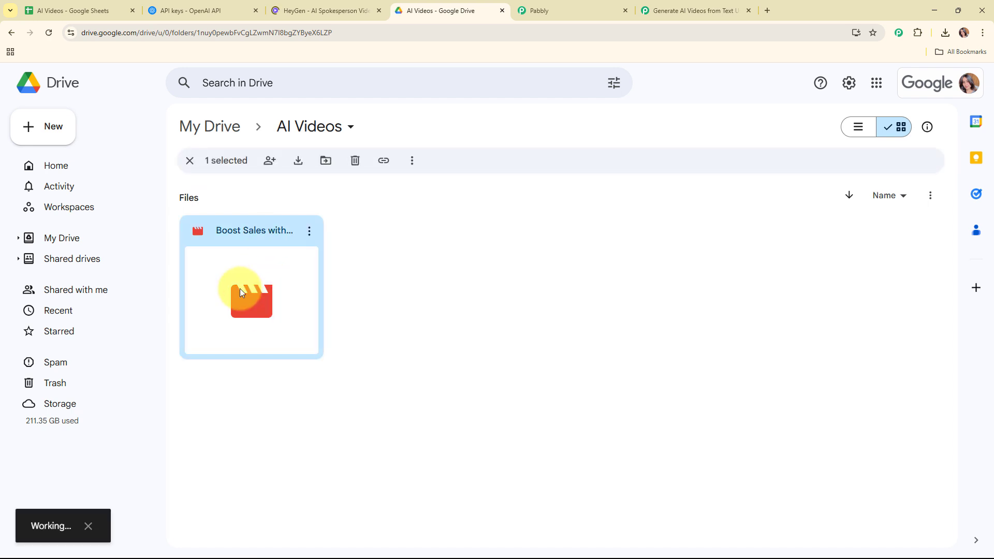
double_click(240, 288)
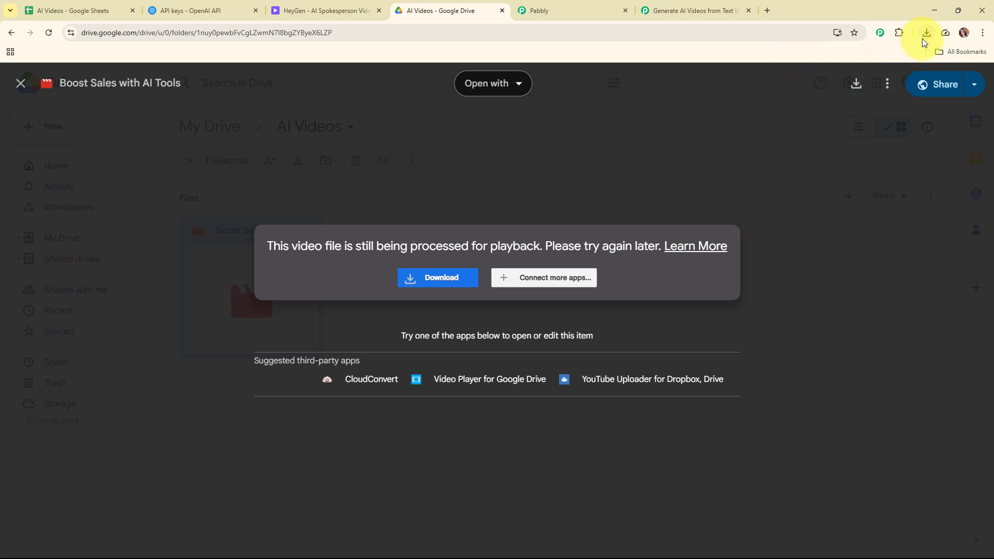
left_click(926, 33)
left_click(807, 81)
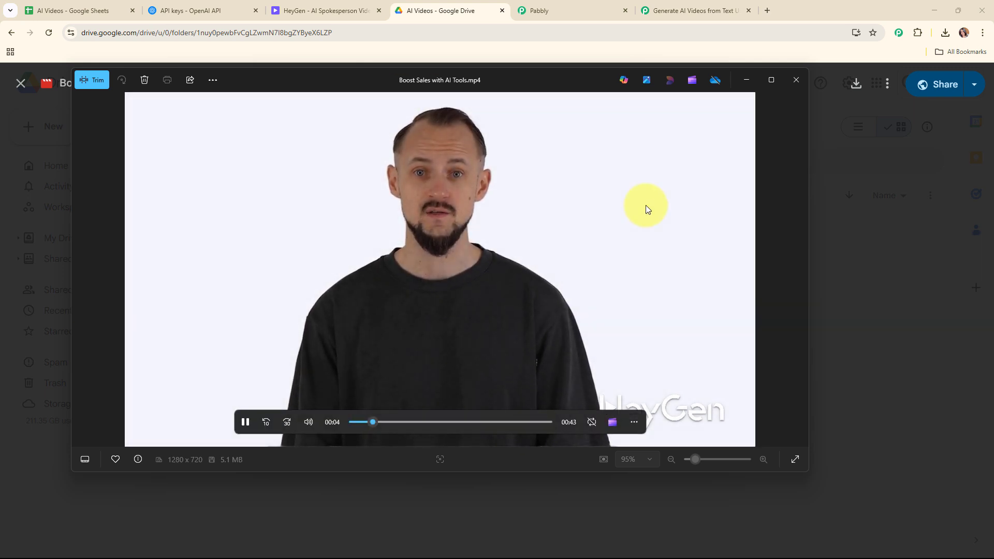
left_click(456, 178)
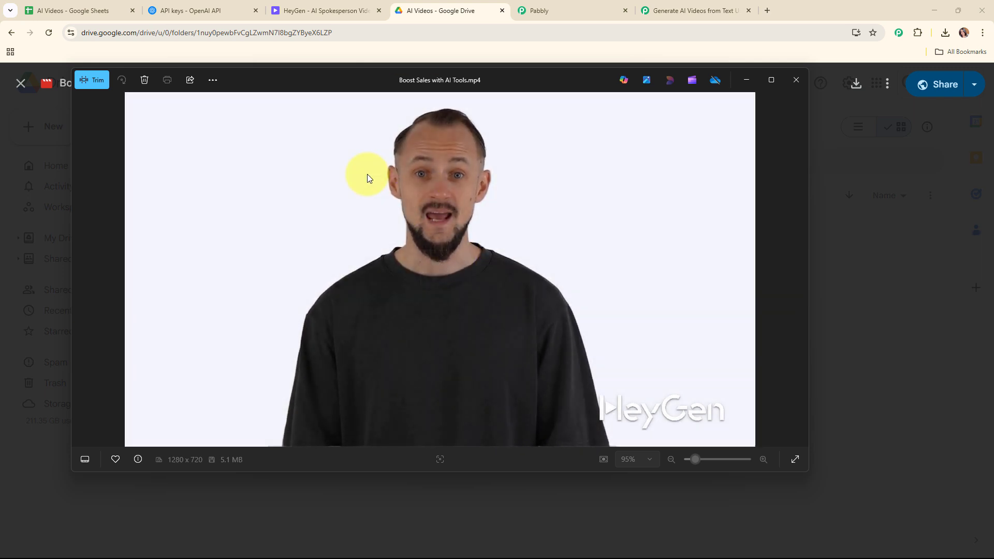
- Return to the Pabbly Connect workflow and review its sequence from the Google Sheets trigger to the Google Drive upload
left_click(654, 6)
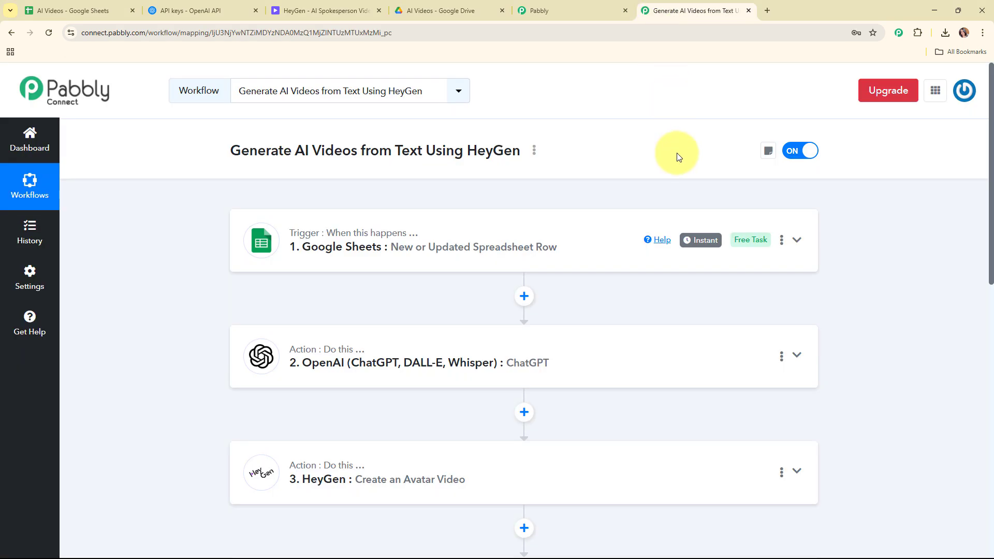
scroll(676, 153, "down", 2)
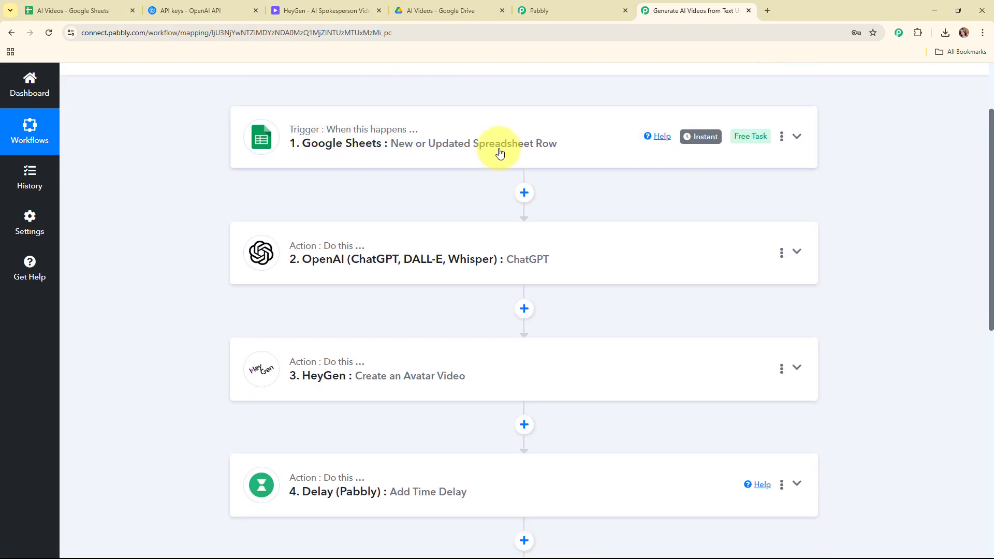
scroll(500, 152, "down", 2)
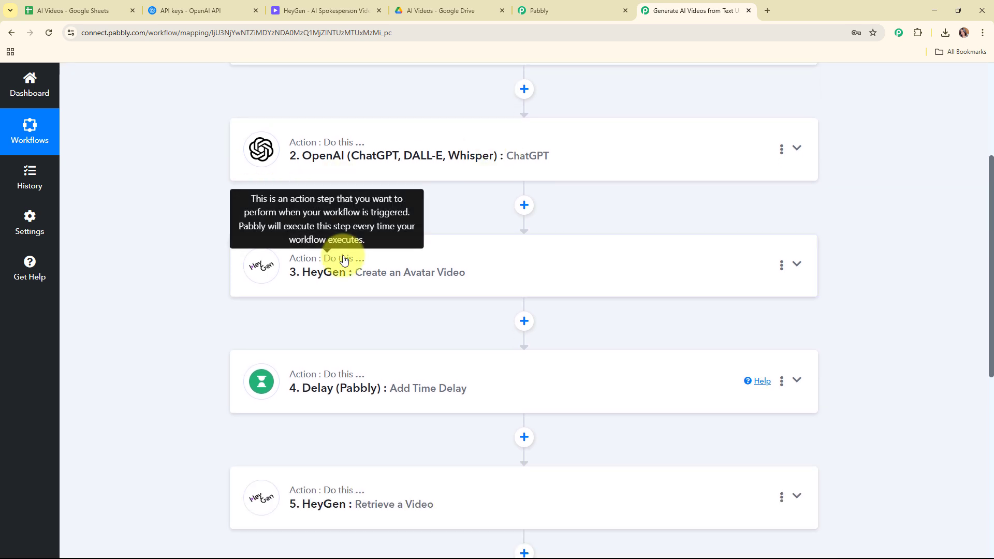
scroll(350, 366, "down", 3)
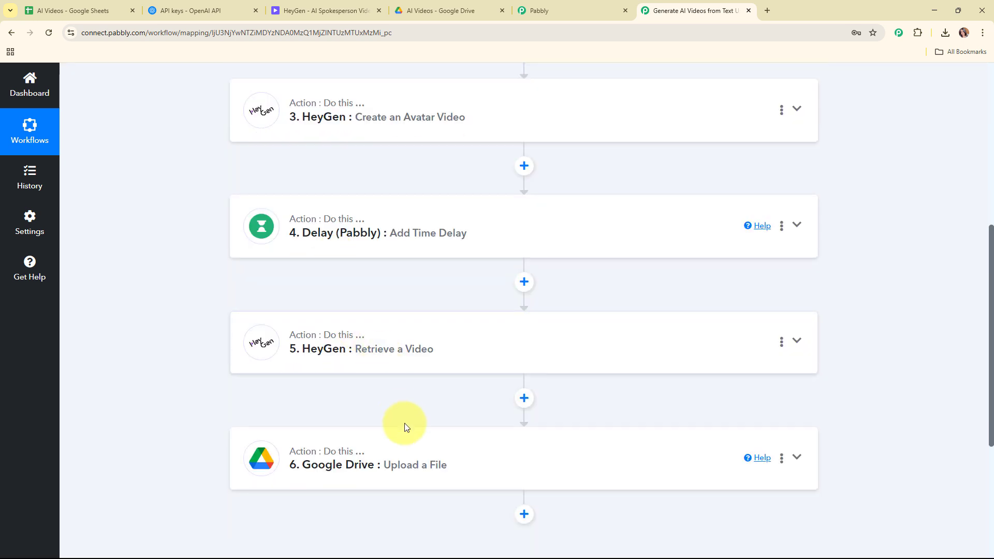
scroll(416, 451, "up", 7)
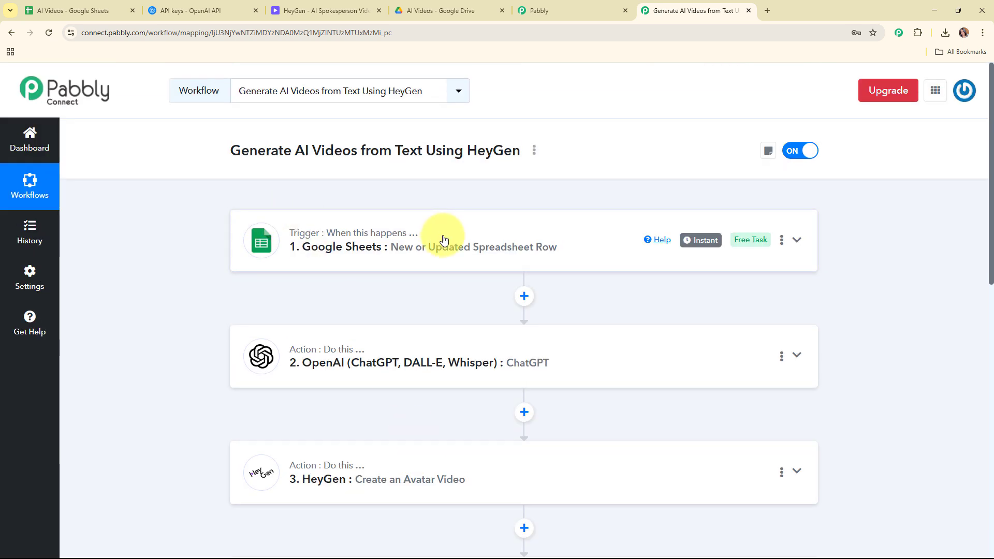
scroll(438, 254, "down", 2)
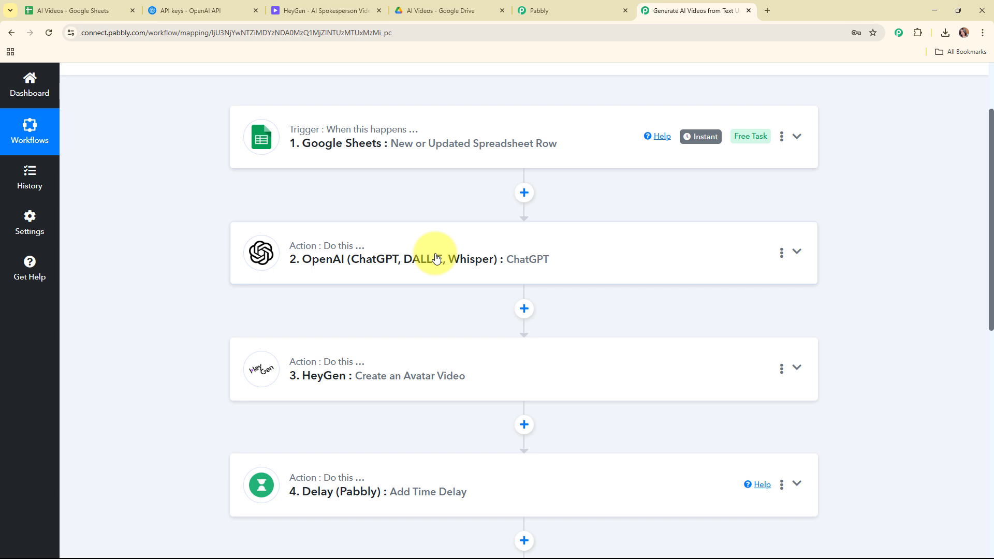
- Examine the workflow's action steps from ChatGPT to the Google Drive upload, then check the workflow's title
scroll(437, 258, "down", 2)
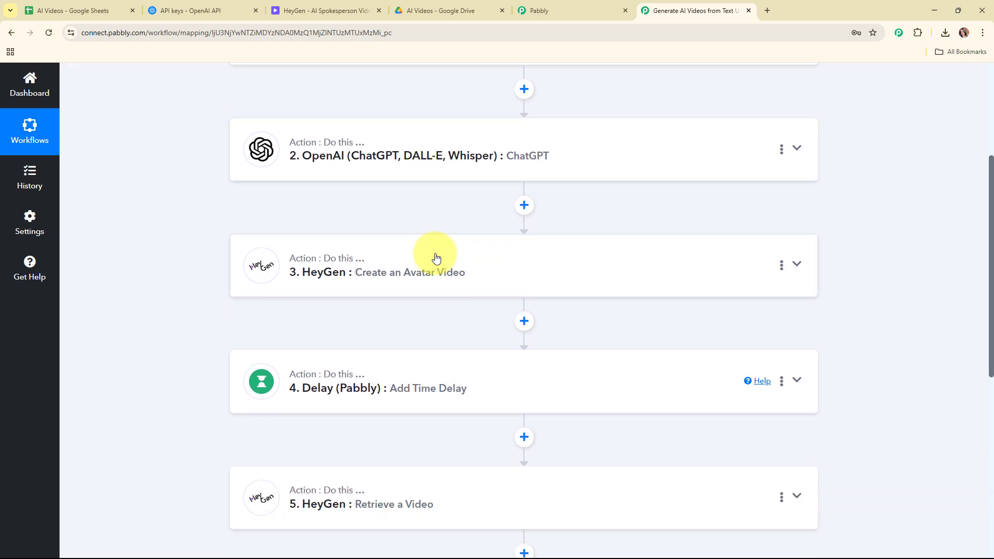
scroll(436, 257, "down", 2)
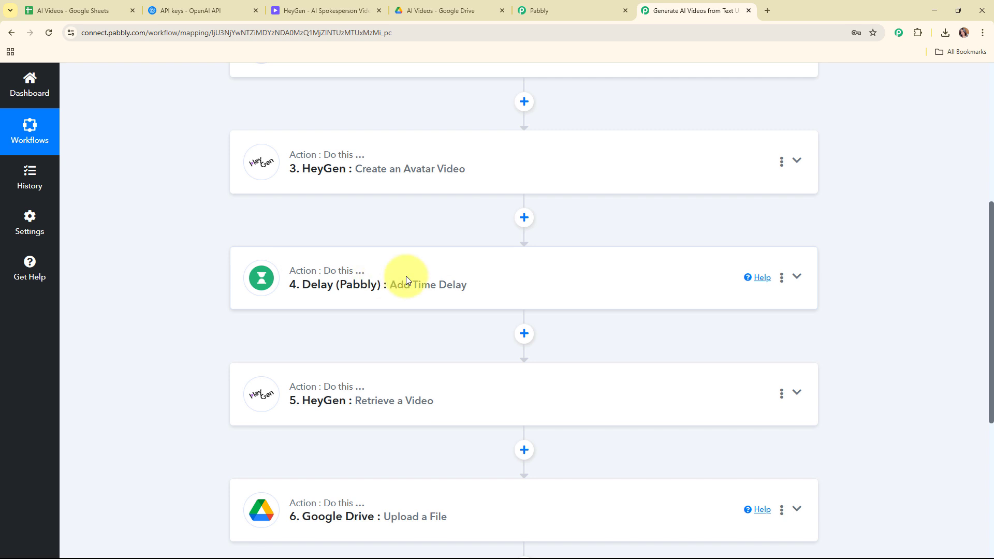
scroll(406, 278, "down", 2)
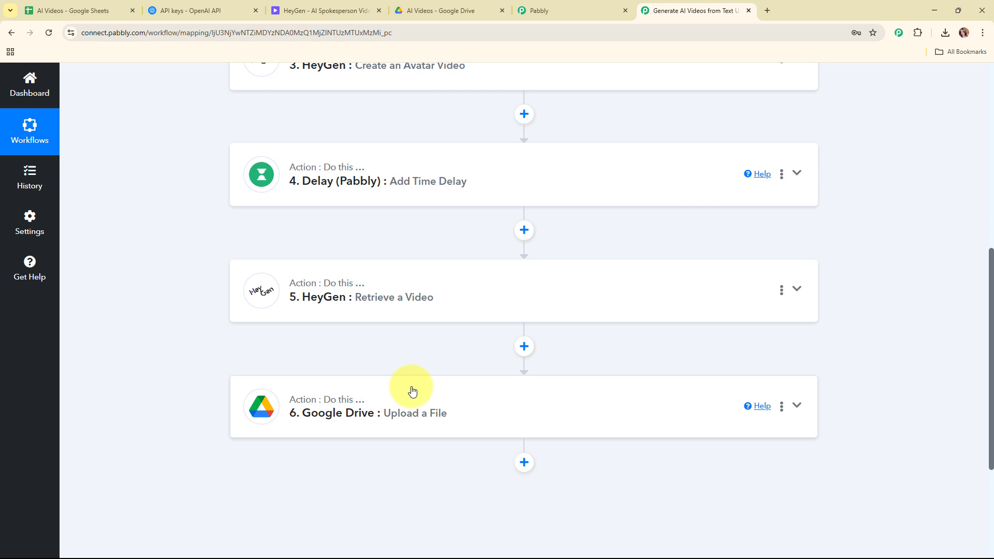
scroll(412, 391, "up", 8)
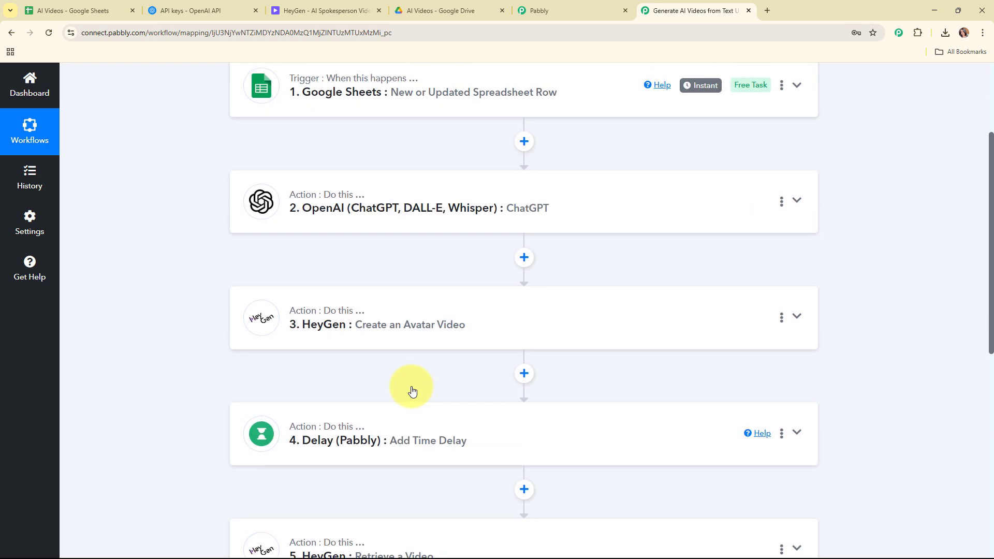
left_click_drag(228, 153, 533, 180)
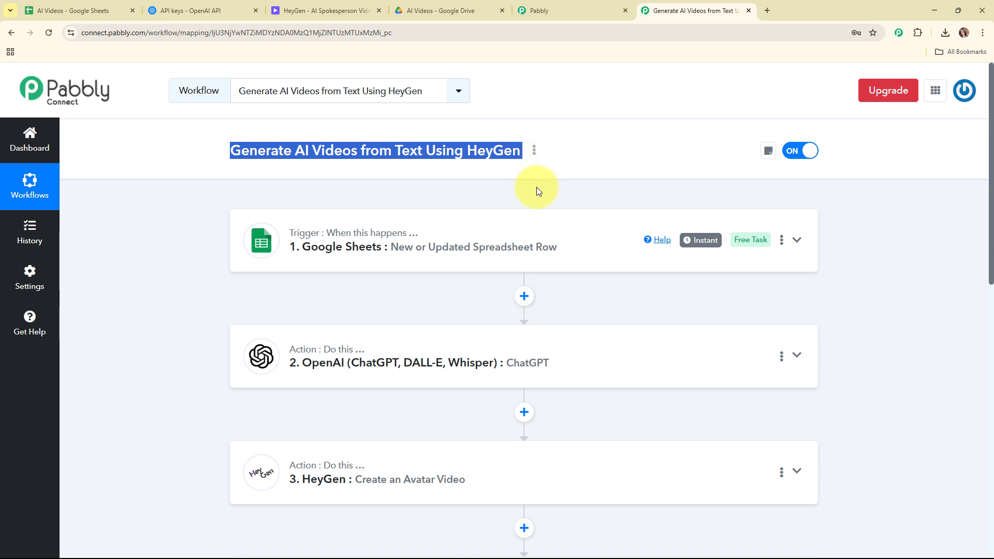
left_click(536, 187)
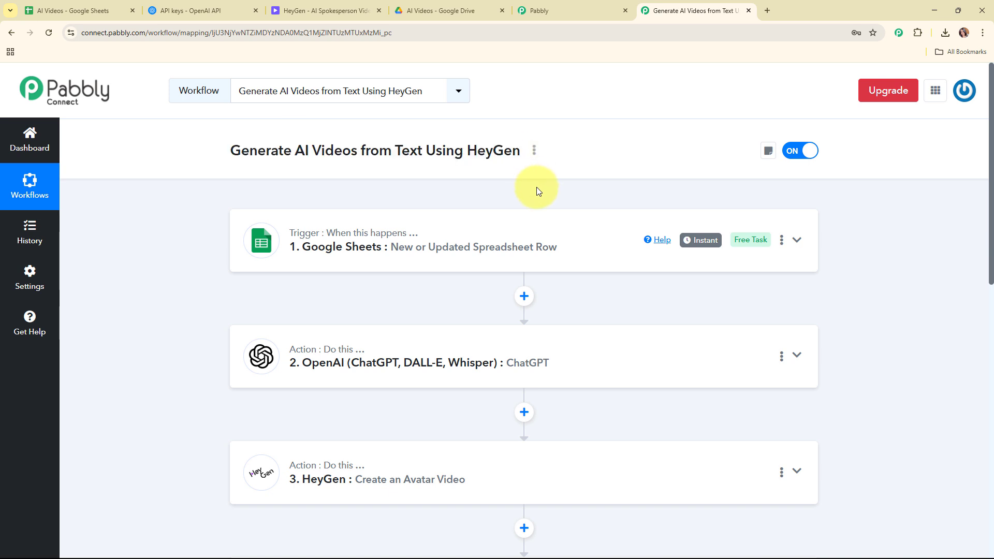